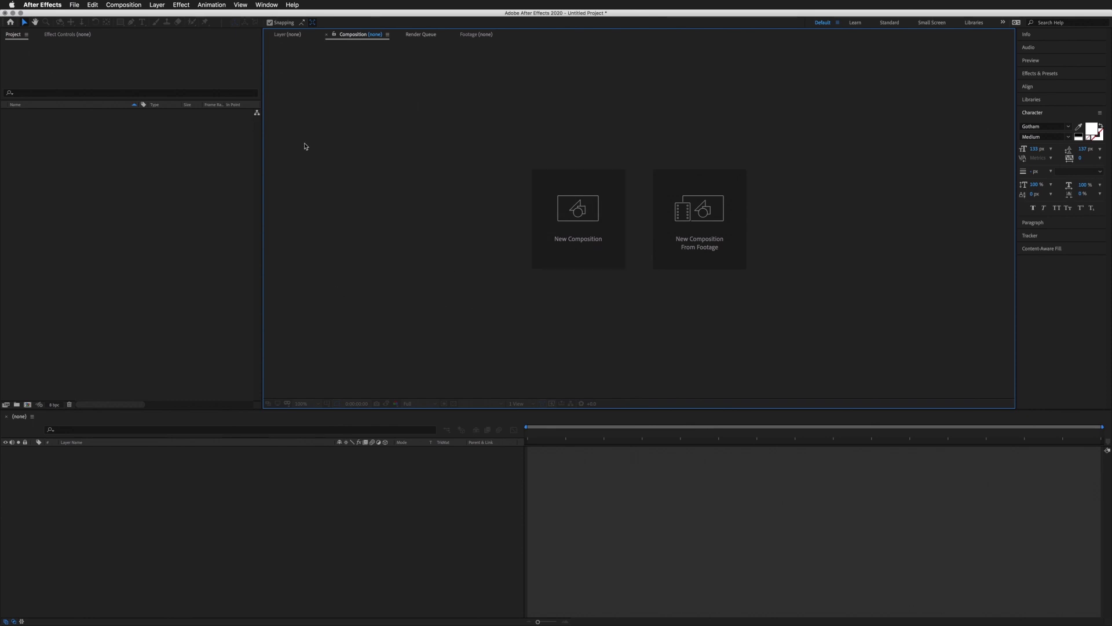
pyautogui.click(264, 6)
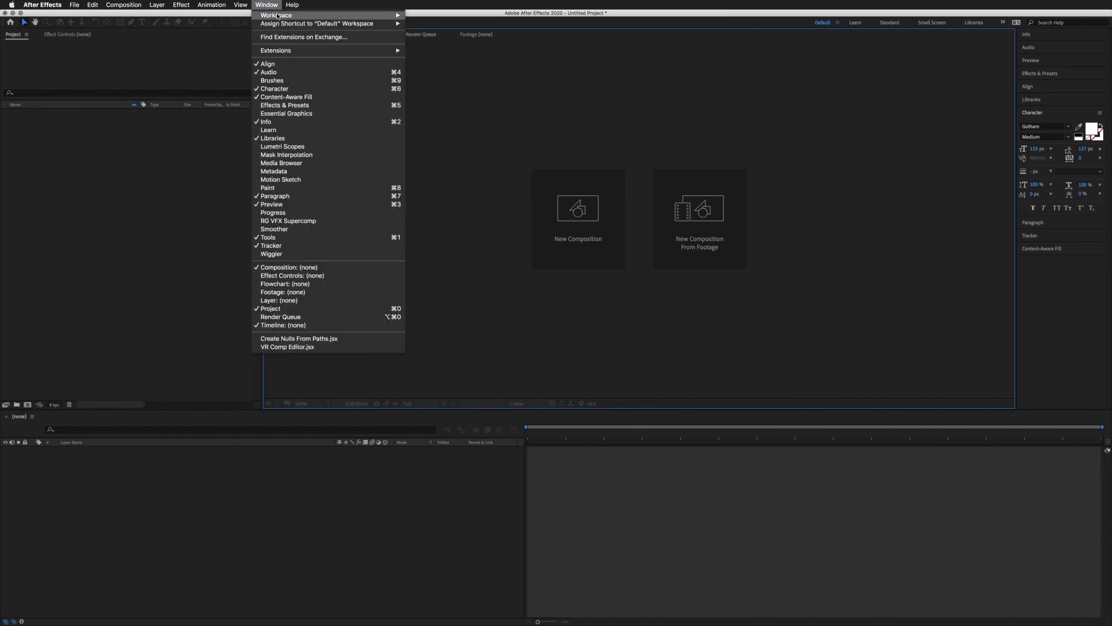
pyautogui.moveTo(339, 16)
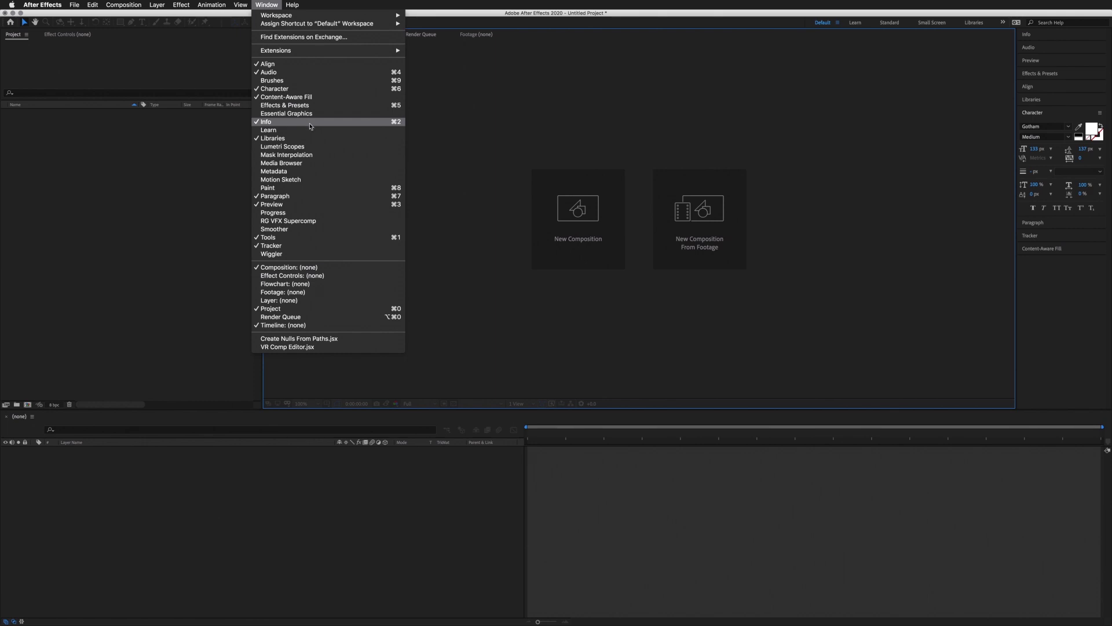
pyautogui.click(430, 164)
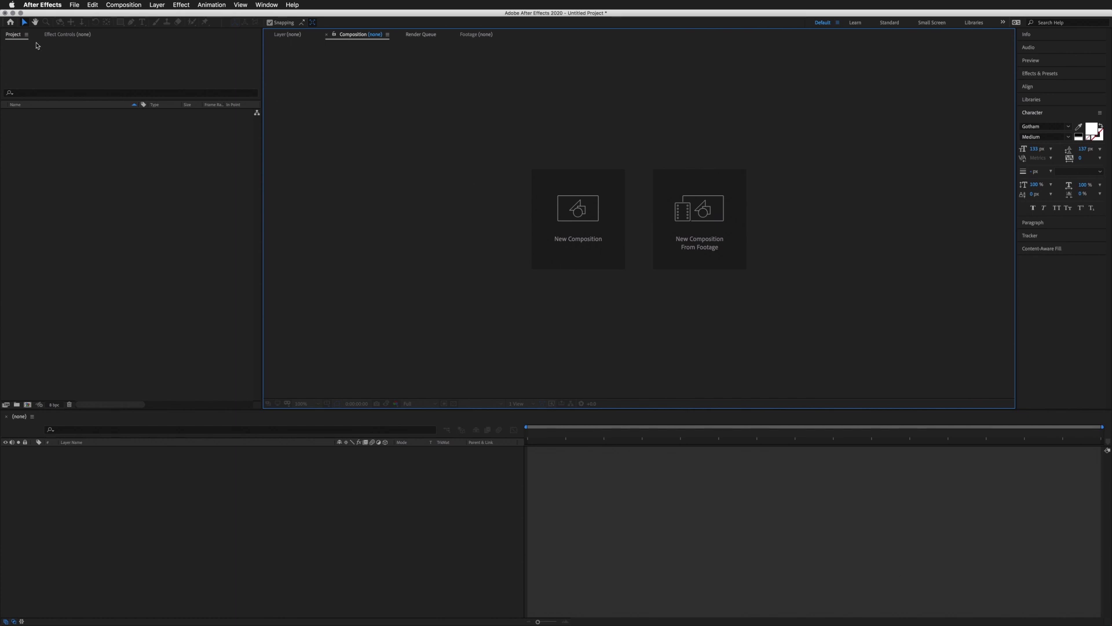
pyautogui.click(70, 5)
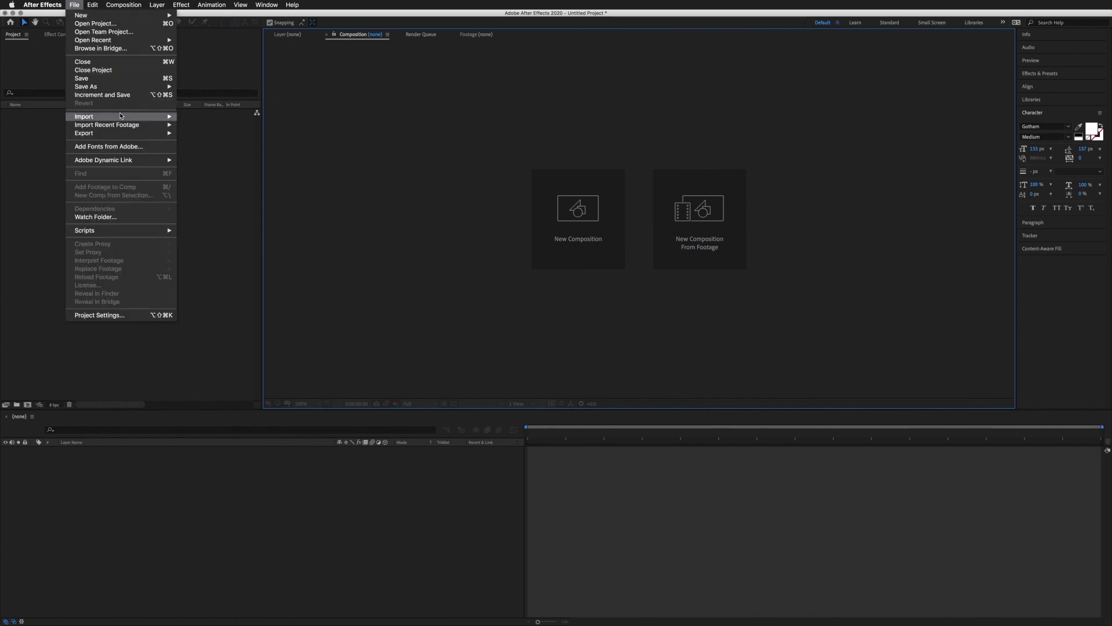
pyautogui.moveTo(120, 116)
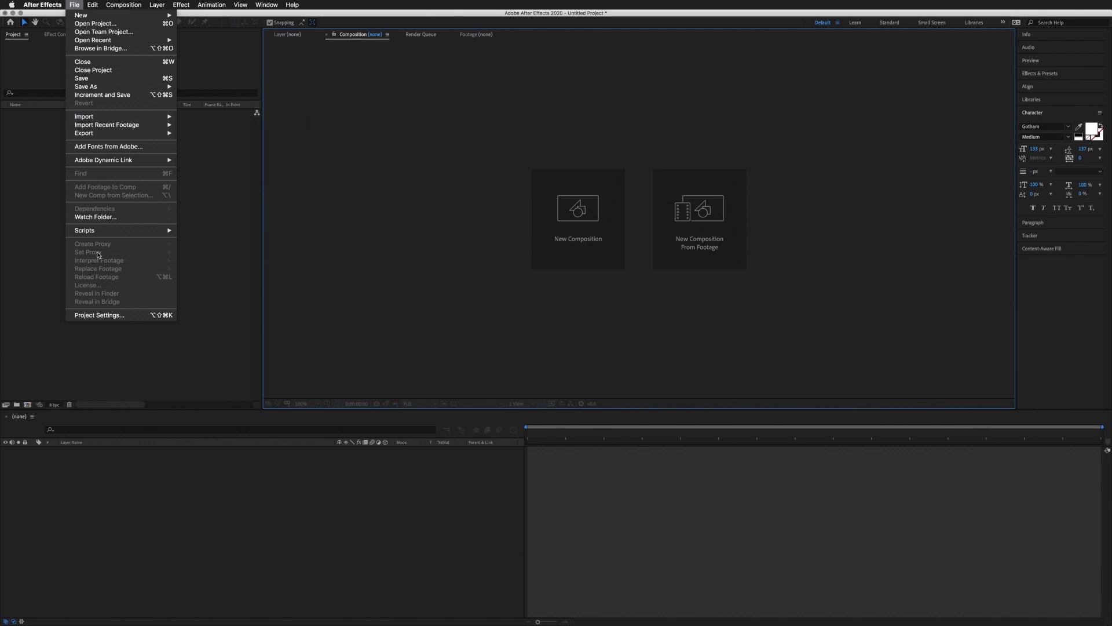
pyautogui.click(36, 259)
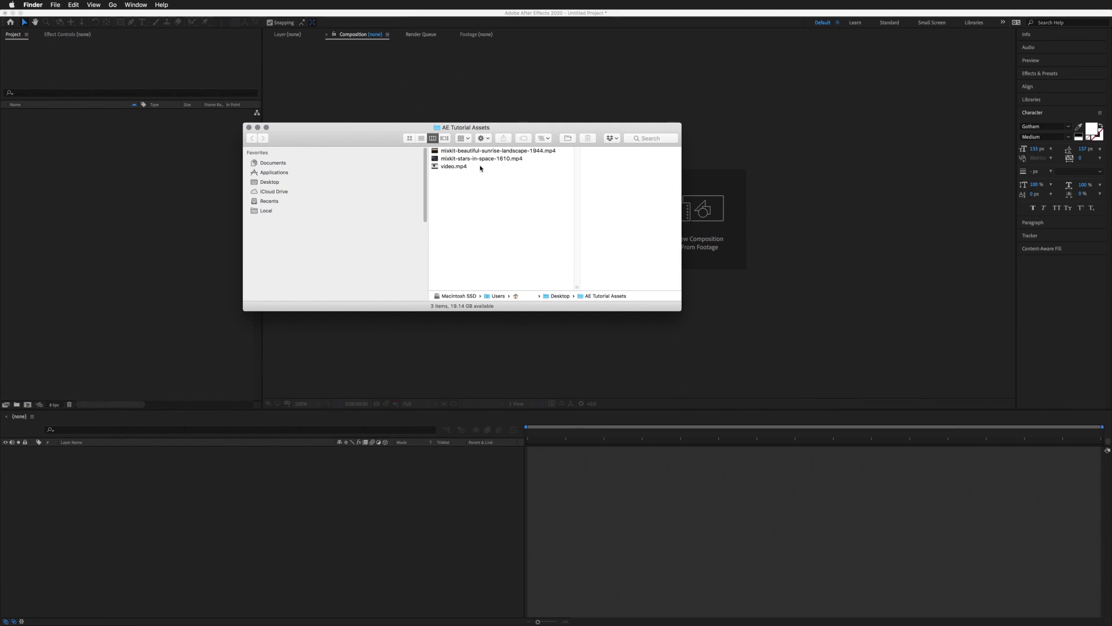
# Step: Import mixkit-beautiful-sunrise-landscape-1944.mp4 from the AE Tutorial Assets folder into the project
pyautogui.click(486, 153)
pyautogui.moveTo(486, 152); pyautogui.dragTo(92, 158)
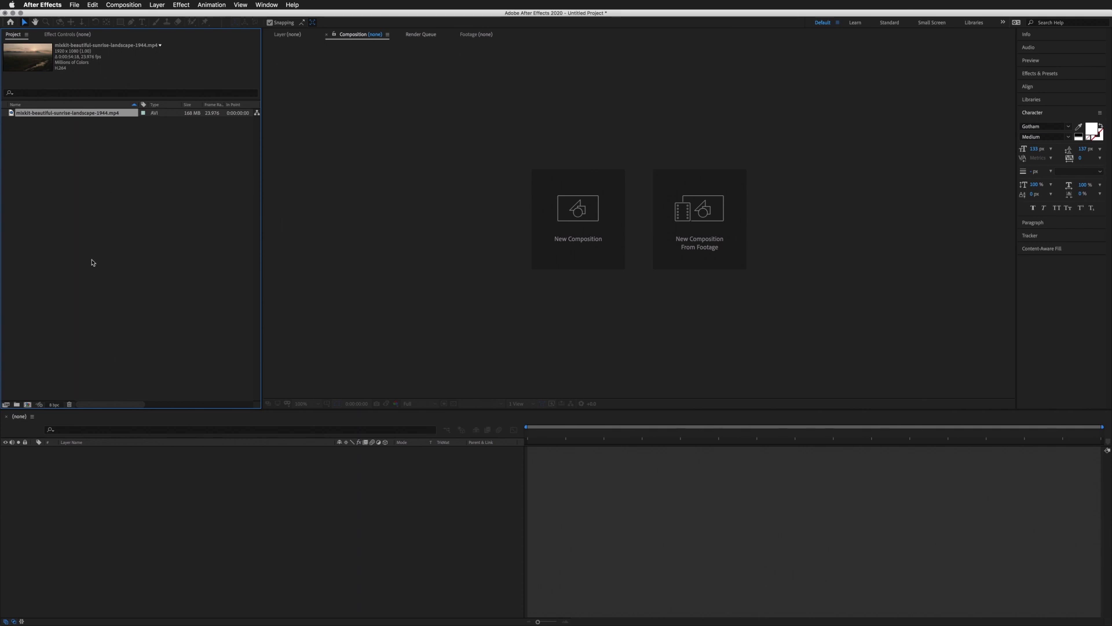
# Step: Create a project folder named Assets
pyautogui.click(17, 406)
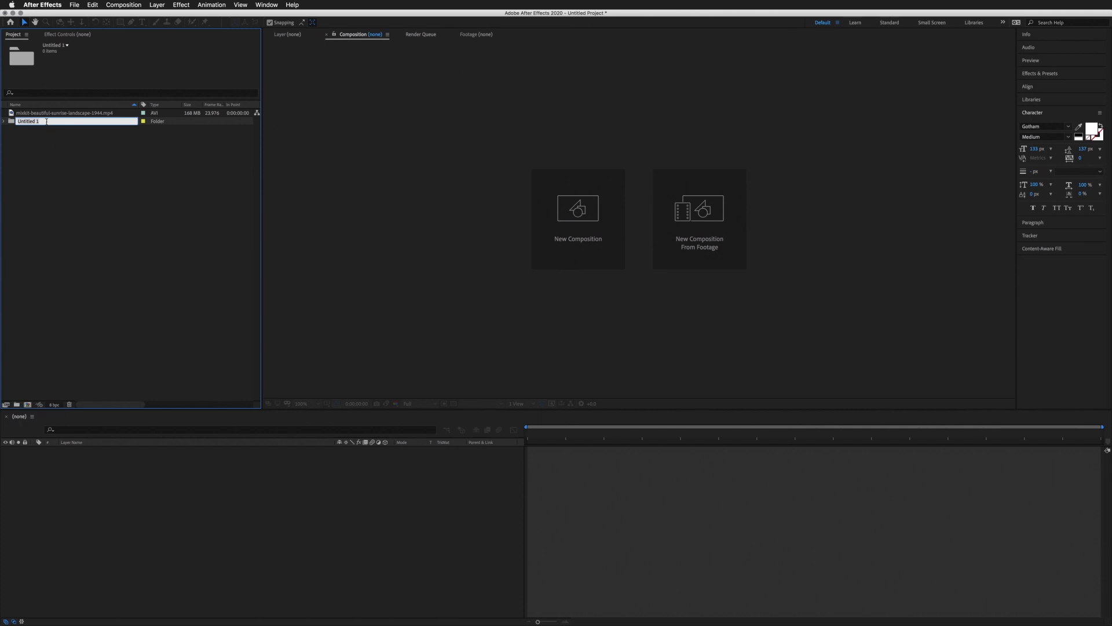
pyautogui.write('Assets')
pyautogui.press('Return')
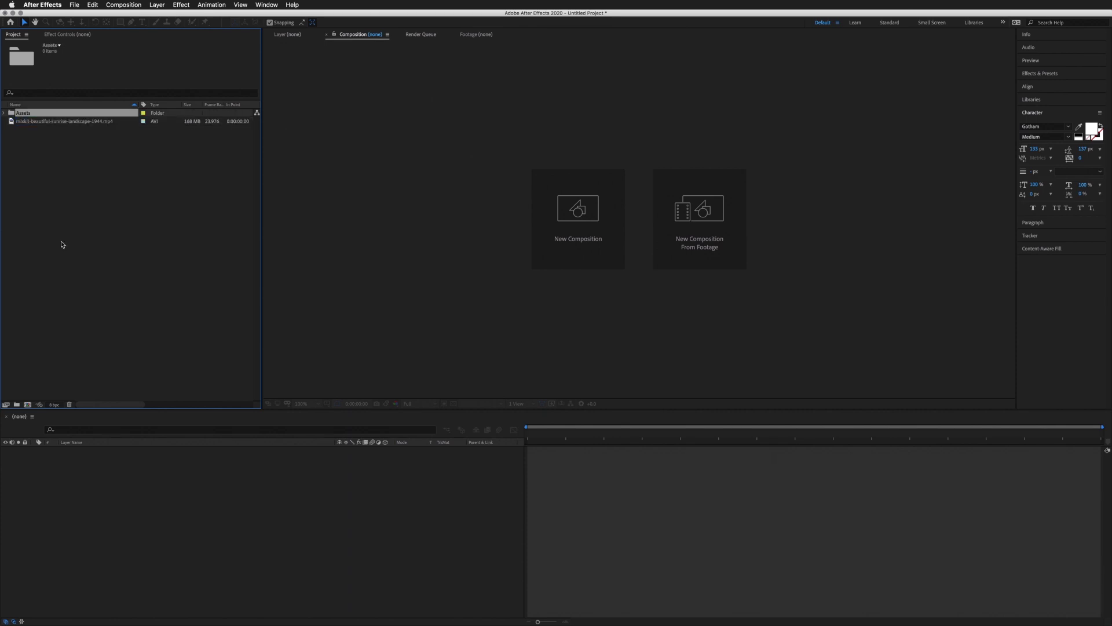
pyautogui.click(42, 204)
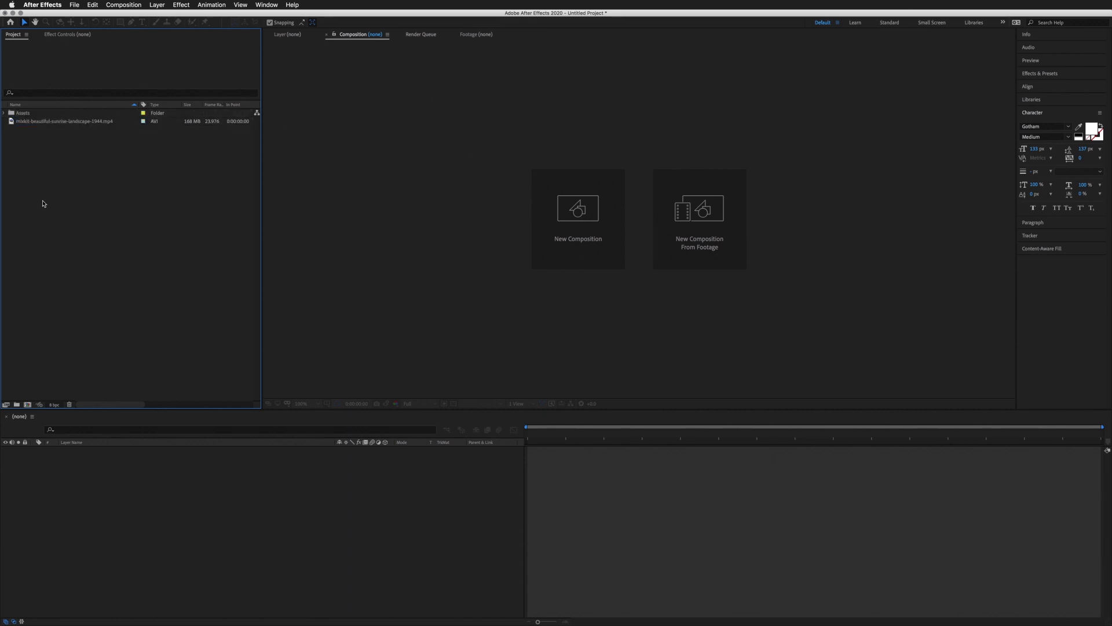
# Step: Create a second project folder named Comps and move the sunrise landscape footage into the Assets folder
pyautogui.click(16, 405)
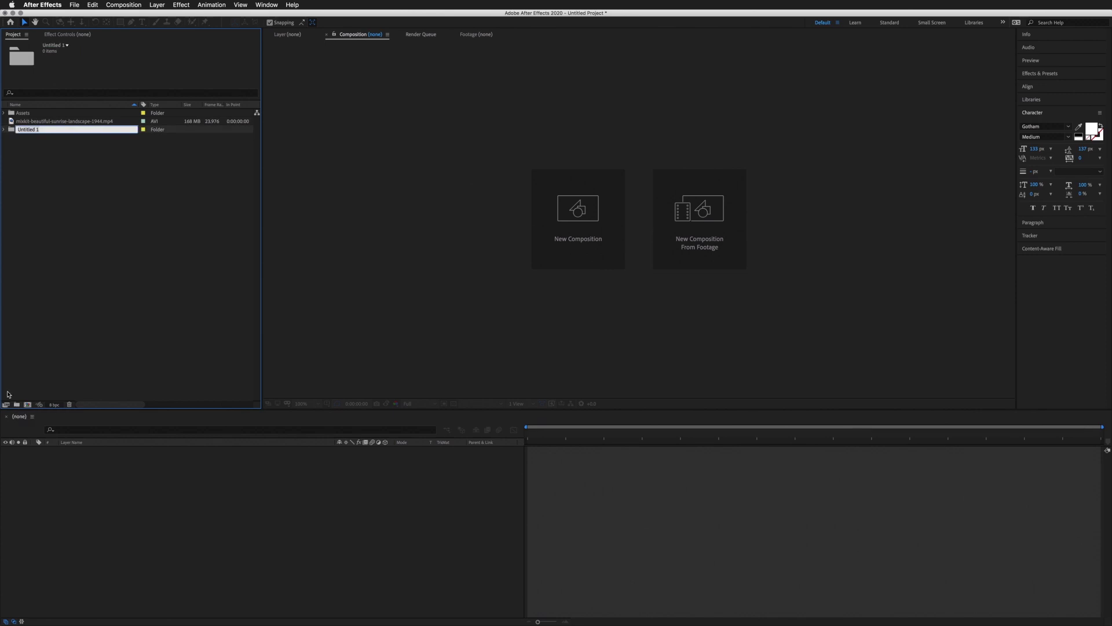
pyautogui.write('Comps')
pyautogui.press('Return')
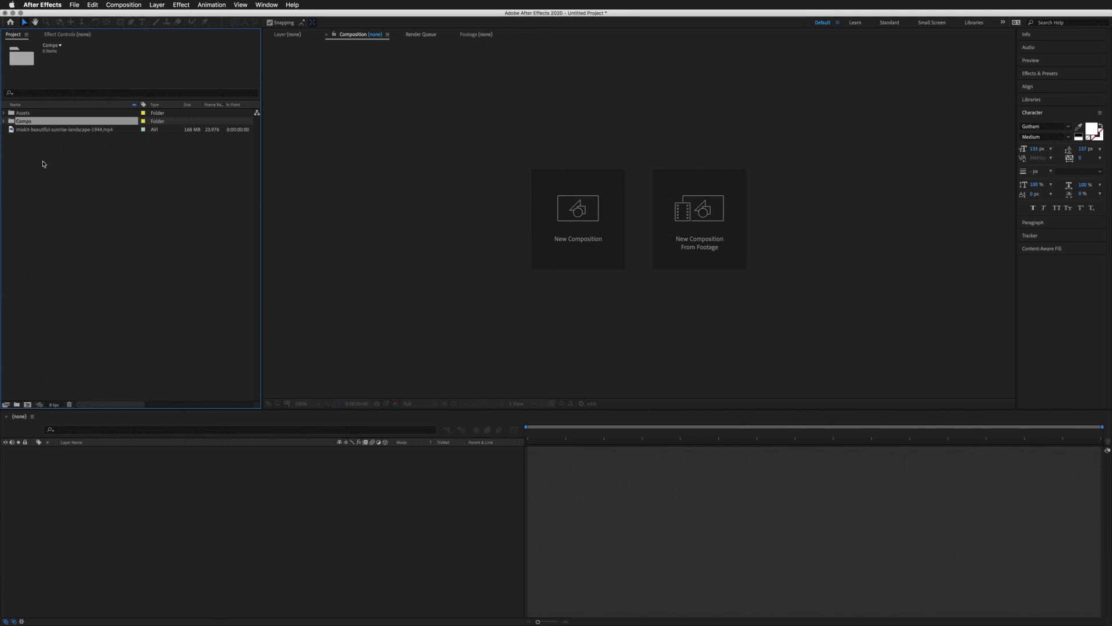
pyautogui.click(33, 136)
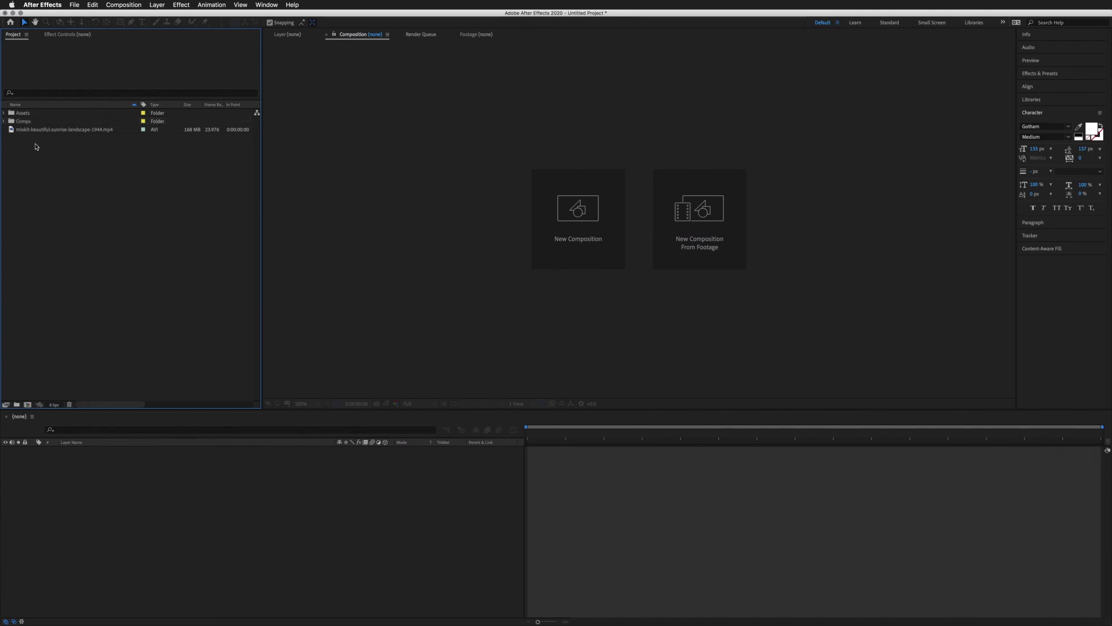
pyautogui.moveTo(27, 132); pyautogui.dragTo(30, 114)
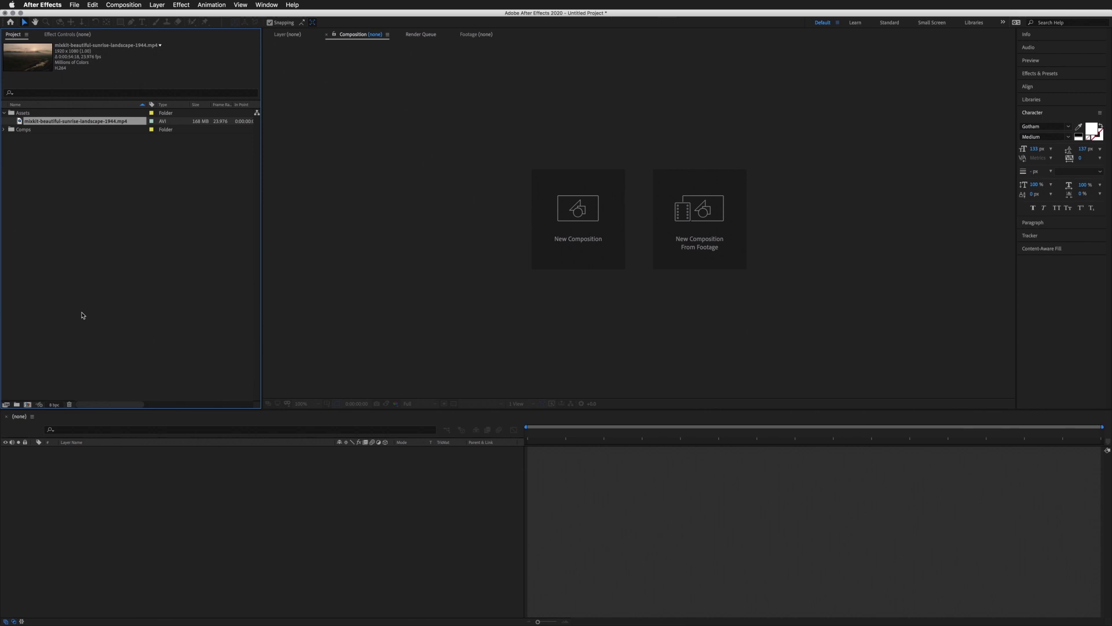
# Step: Set up a new composition with the HDTV 1080 24 preset and a duration of 0:00:30:00
pyautogui.click(28, 407)
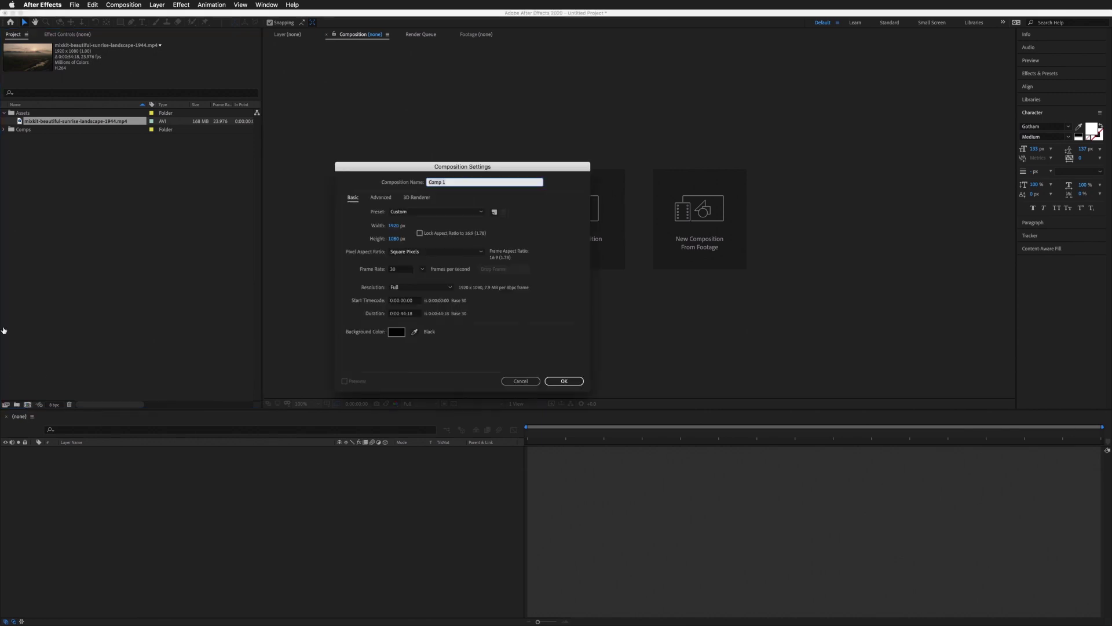
pyautogui.click(518, 384)
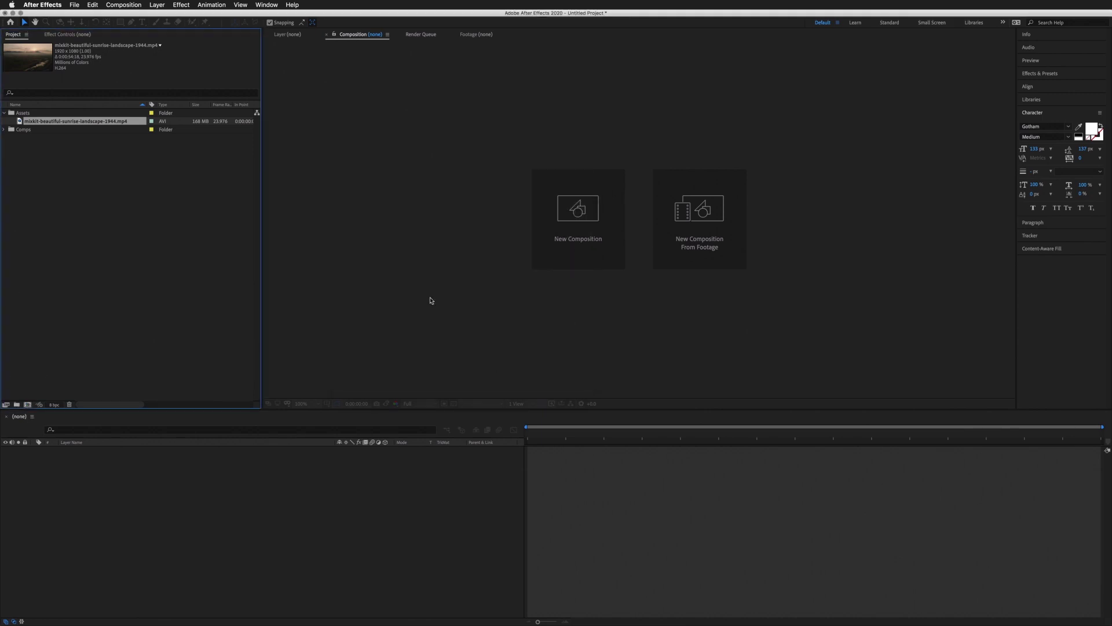
pyautogui.click(125, 7)
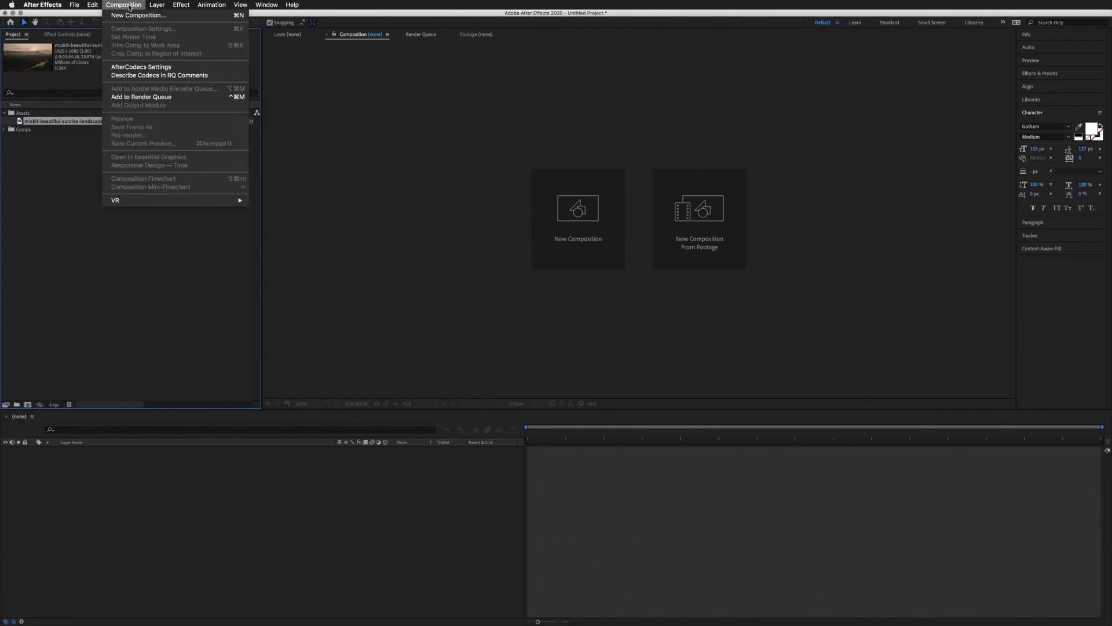
pyautogui.click(167, 16)
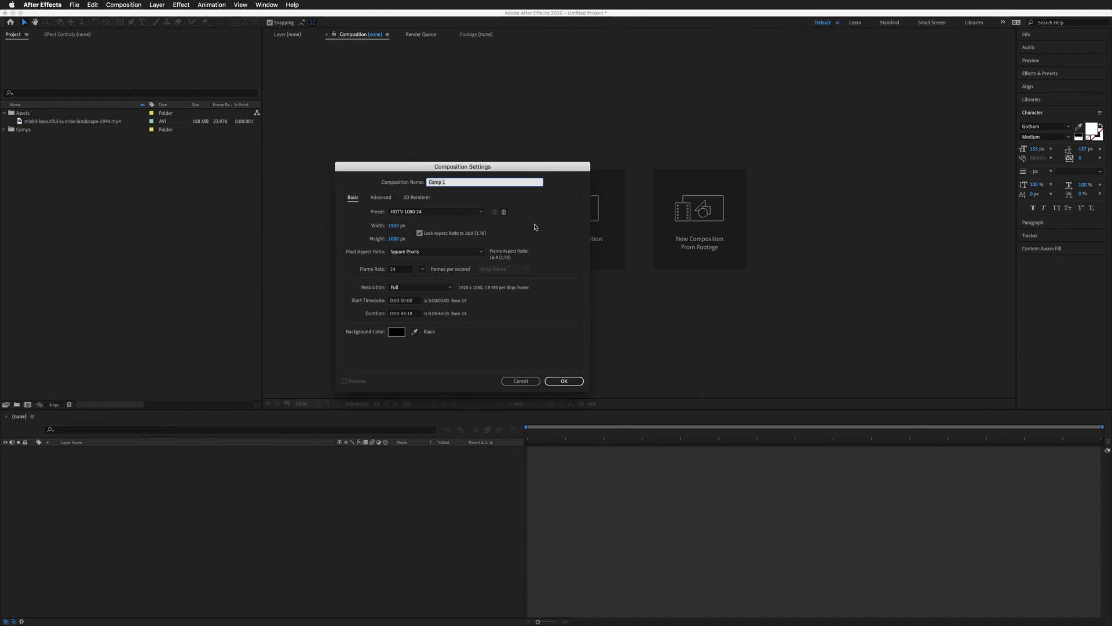
pyautogui.click(399, 269)
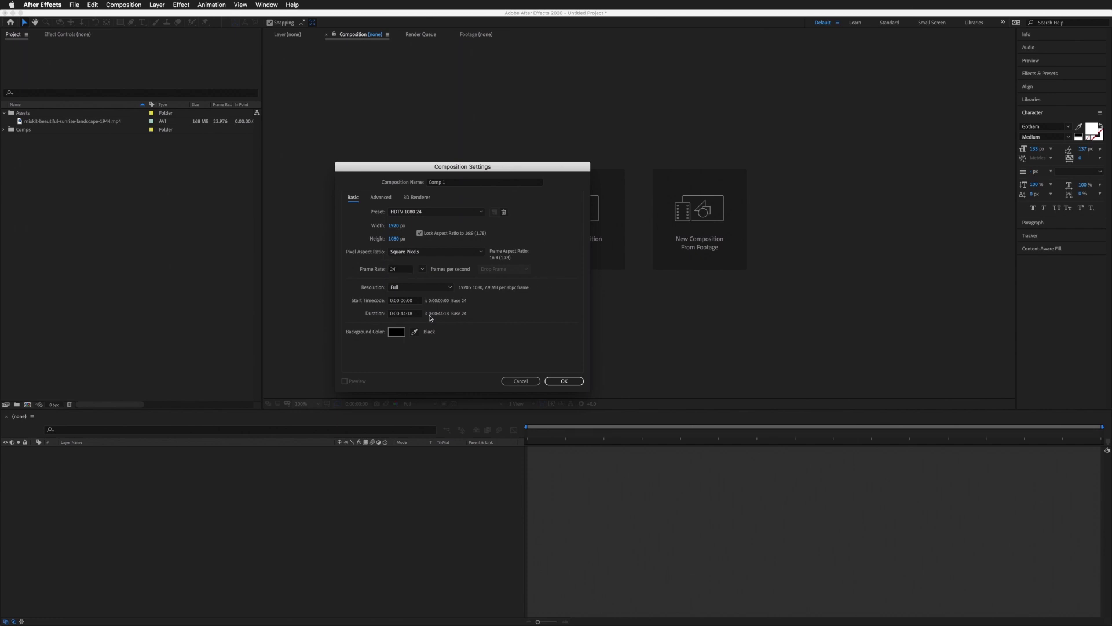
pyautogui.click(414, 313)
pyautogui.write('00')
pyautogui.press('BackSpace')
pyautogui.press('BackSpace')
pyautogui.press('BackSpace')
pyautogui.click(493, 328)
# Step: Name the new composition Composition 01 and create it
pyautogui.click(455, 183)
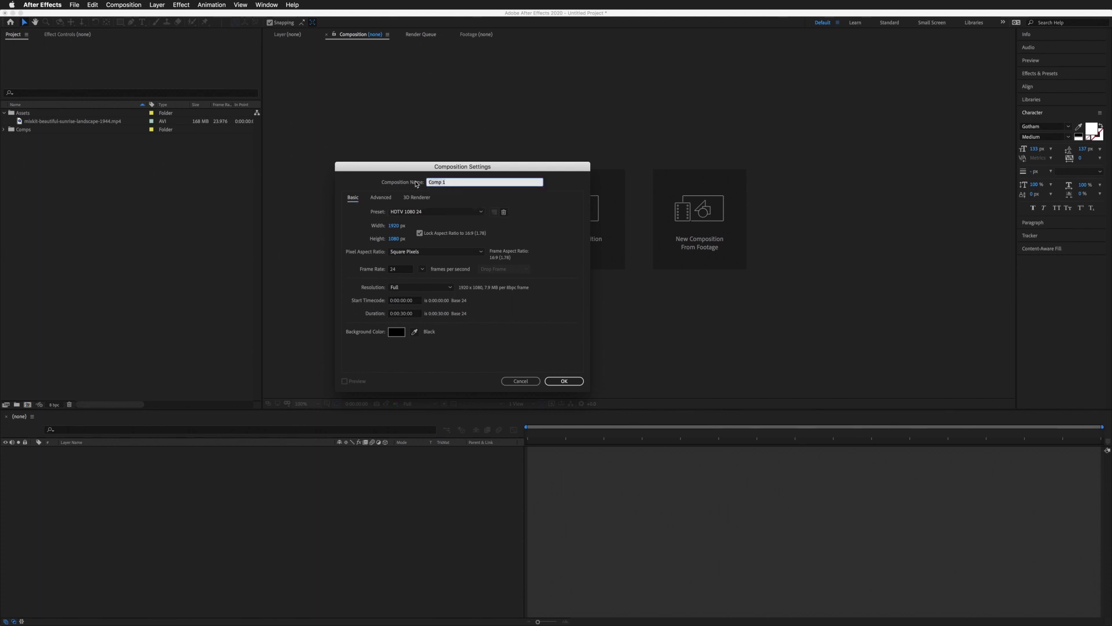
pyautogui.press('BackSpace')
pyautogui.press('BackSpace')
pyautogui.press('BackSpace')
pyautogui.write('position 01')
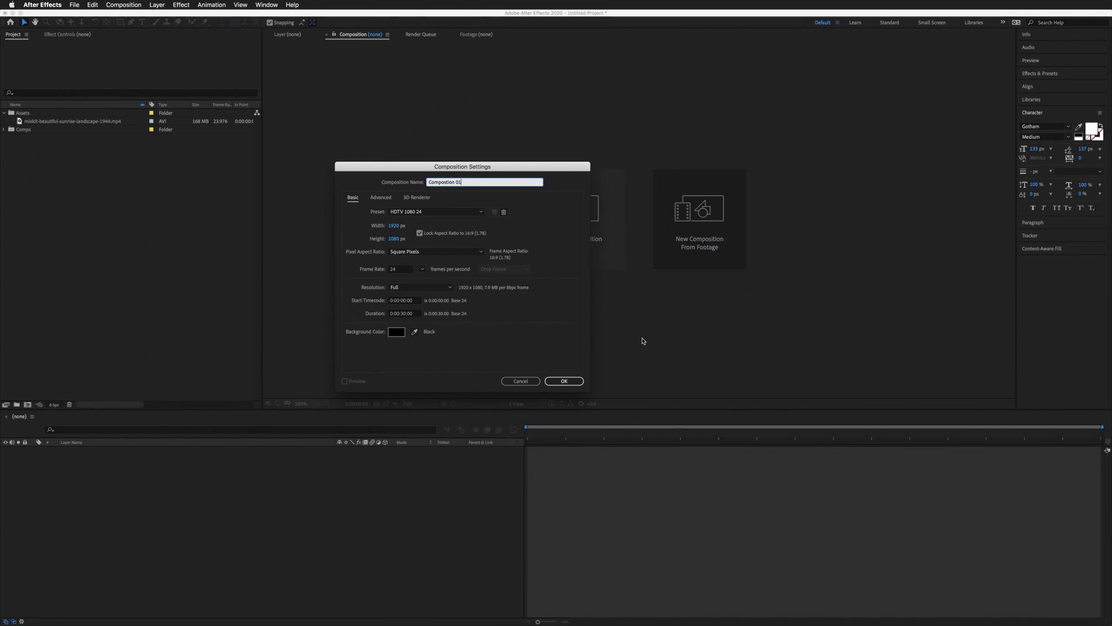
pyautogui.click(578, 382)
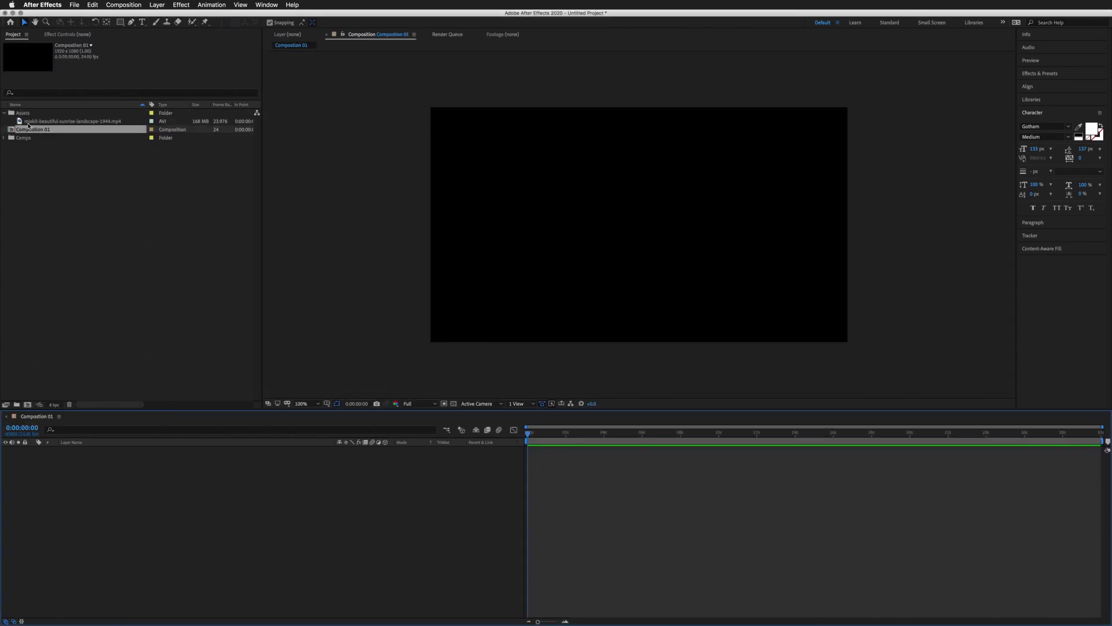
# Step: Move Composition 01 into the Comps folder and place the sunrise landscape footage centred in the open composition
pyautogui.moveTo(28, 133); pyautogui.dragTo(27, 141)
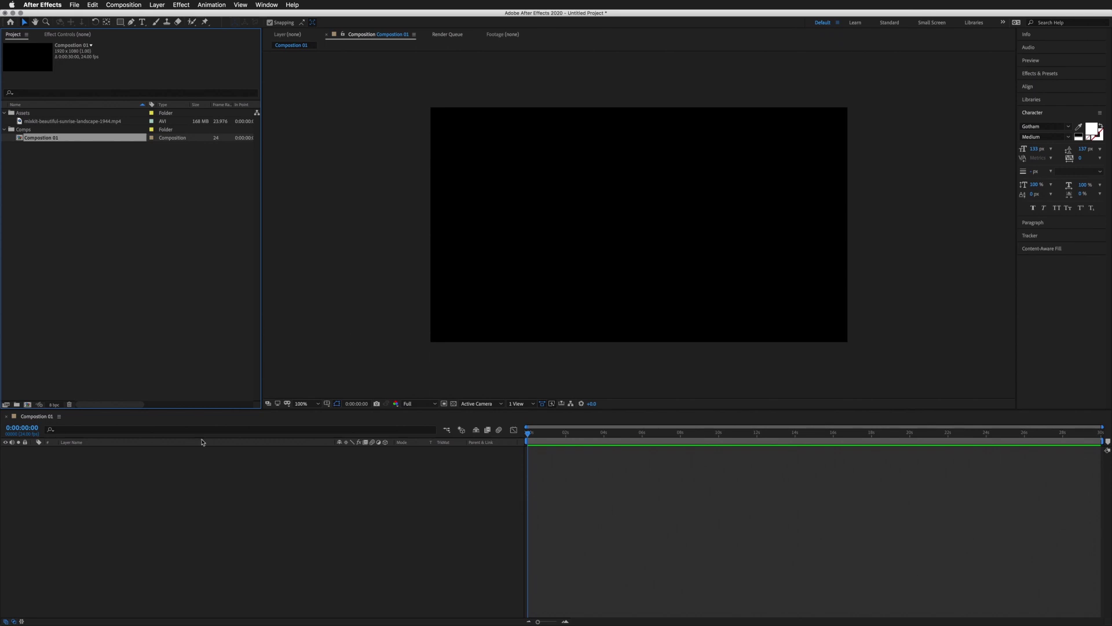
pyautogui.doubleClick(46, 141)
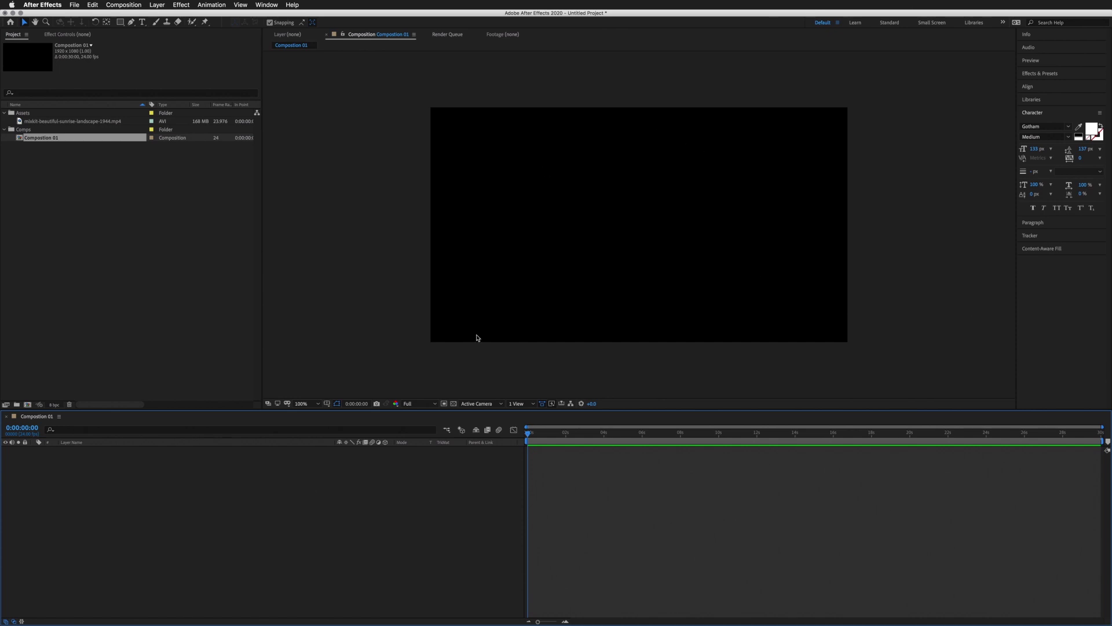
pyautogui.click(61, 123)
pyautogui.moveTo(76, 124); pyautogui.dragTo(640, 226)
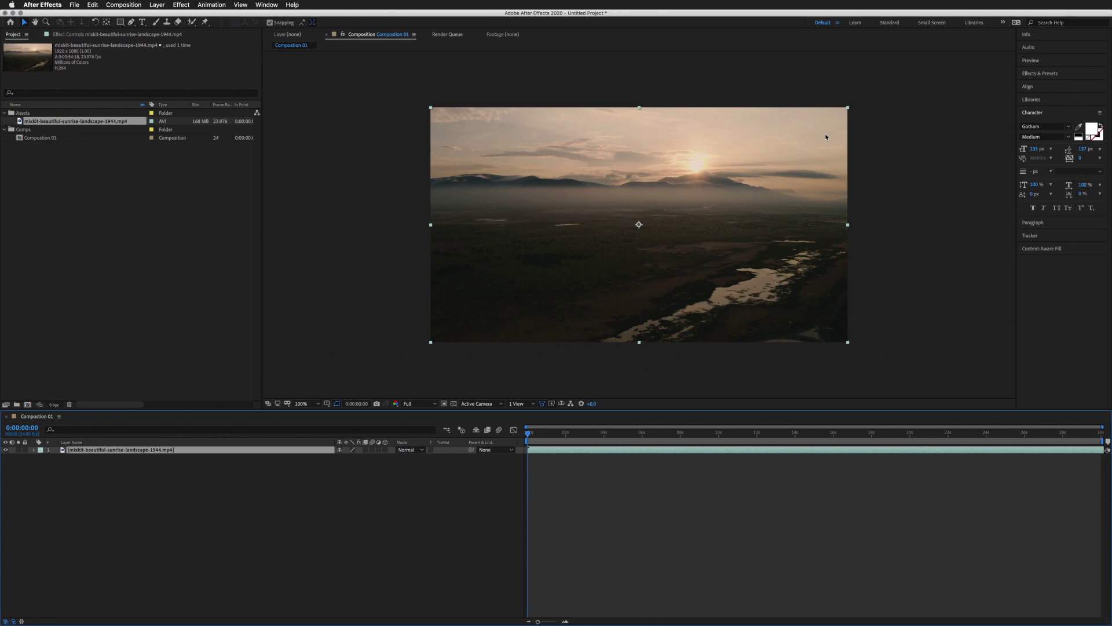
# Step: Enlarge the footage layer in the viewer beyond the frame to about 116% scale
pyautogui.moveTo(846, 108); pyautogui.dragTo(886, 84)
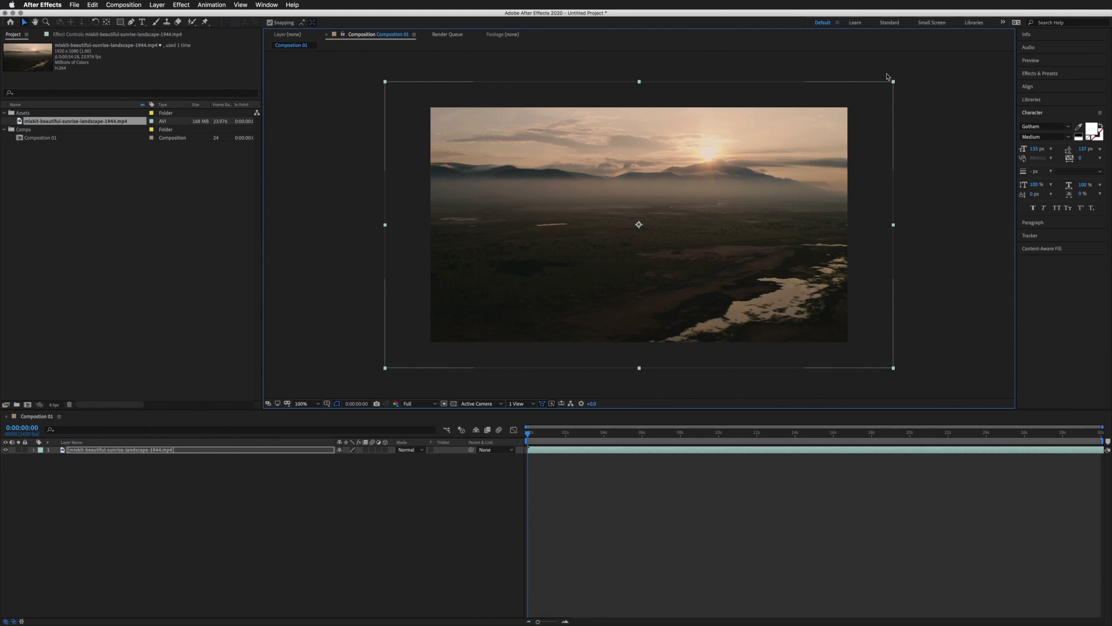
pyautogui.moveTo(894, 85)
pyautogui.mouseDown()
pyautogui.moveTo(860, 111)
pyautogui.moveTo(881, 89)
pyautogui.mouseUp()
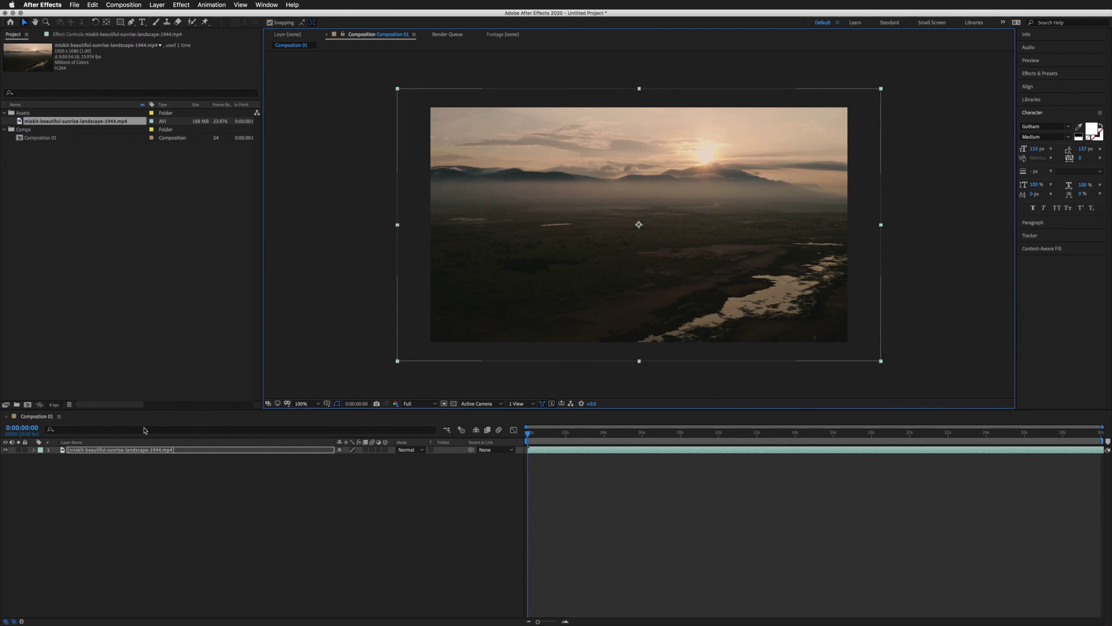
# Step: Expand the footage layer's Transform properties and set its Scale to 100%
pyautogui.click(77, 451)
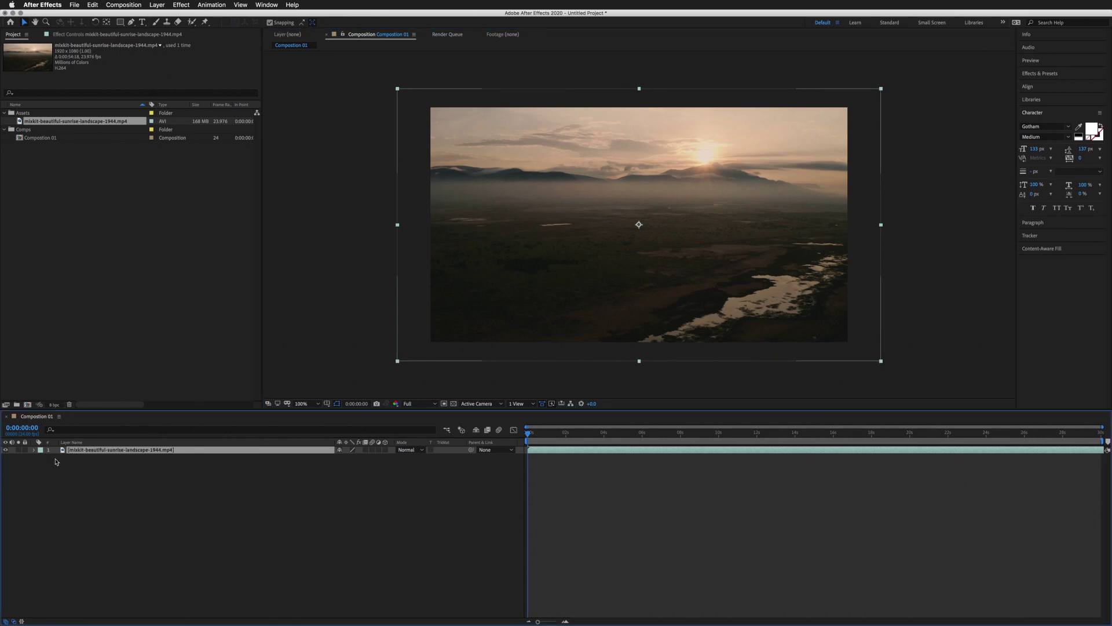
pyautogui.click(33, 451)
pyautogui.click(41, 458)
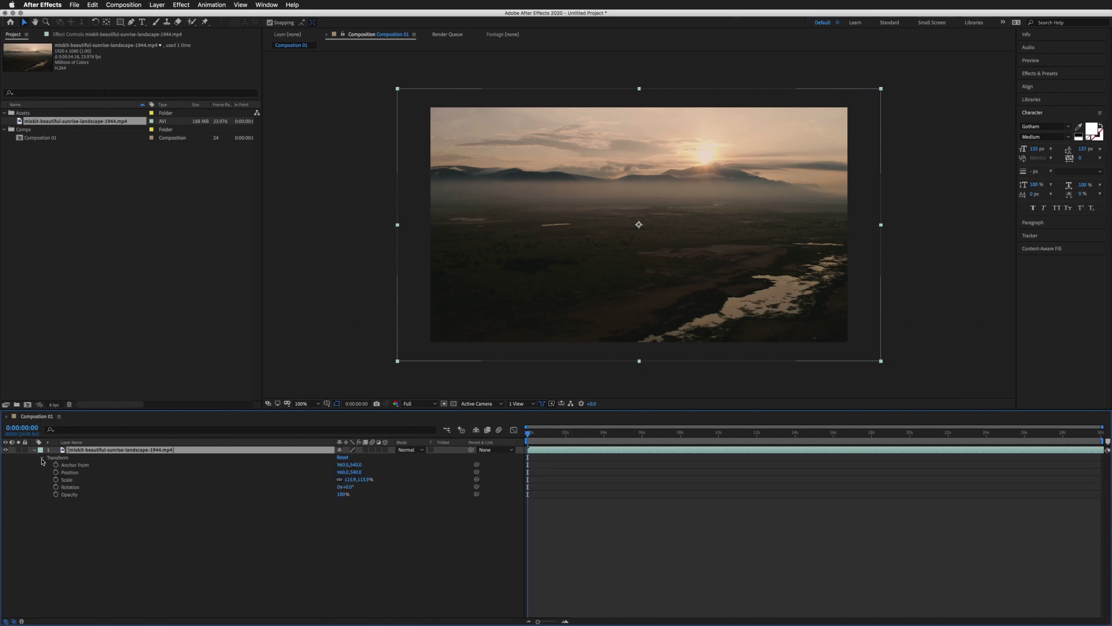
pyautogui.click(67, 480)
pyautogui.click(350, 481)
pyautogui.press('Down')
pyautogui.press('Down')
pyautogui.press('Down')
pyautogui.press('Down')
pyautogui.press('Down')
pyautogui.press('Down')
pyautogui.press('Down')
pyautogui.press('Down')
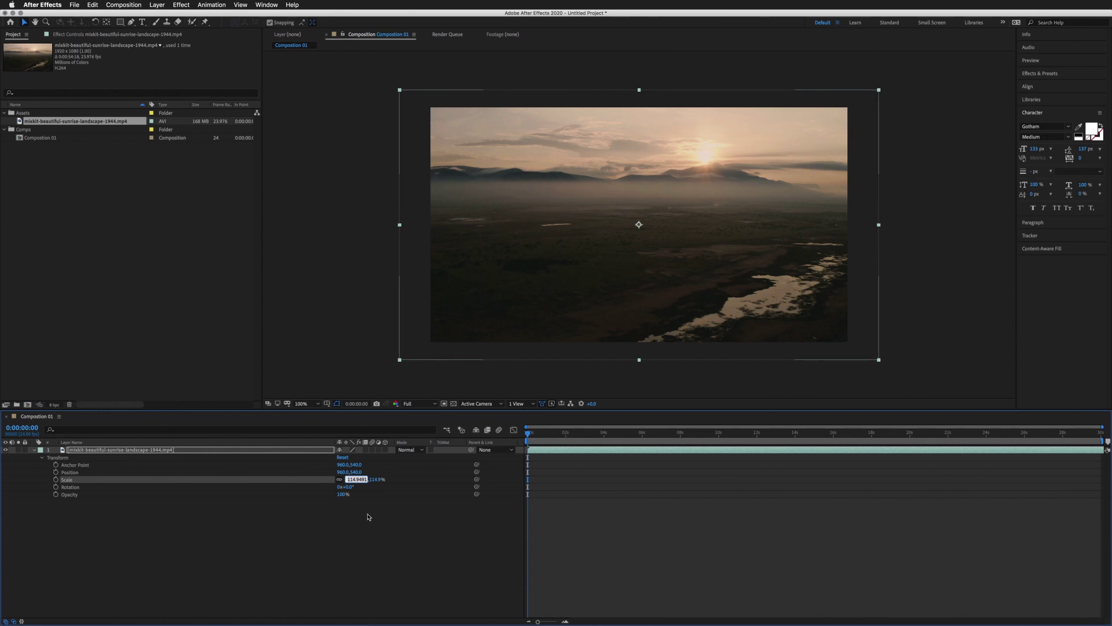
pyautogui.press('Down')
pyautogui.press('Down')
pyautogui.press('Down')
pyautogui.press('Down')
pyautogui.press('Down')
pyautogui.press('Down')
pyautogui.press('Down')
pyautogui.press('Down')
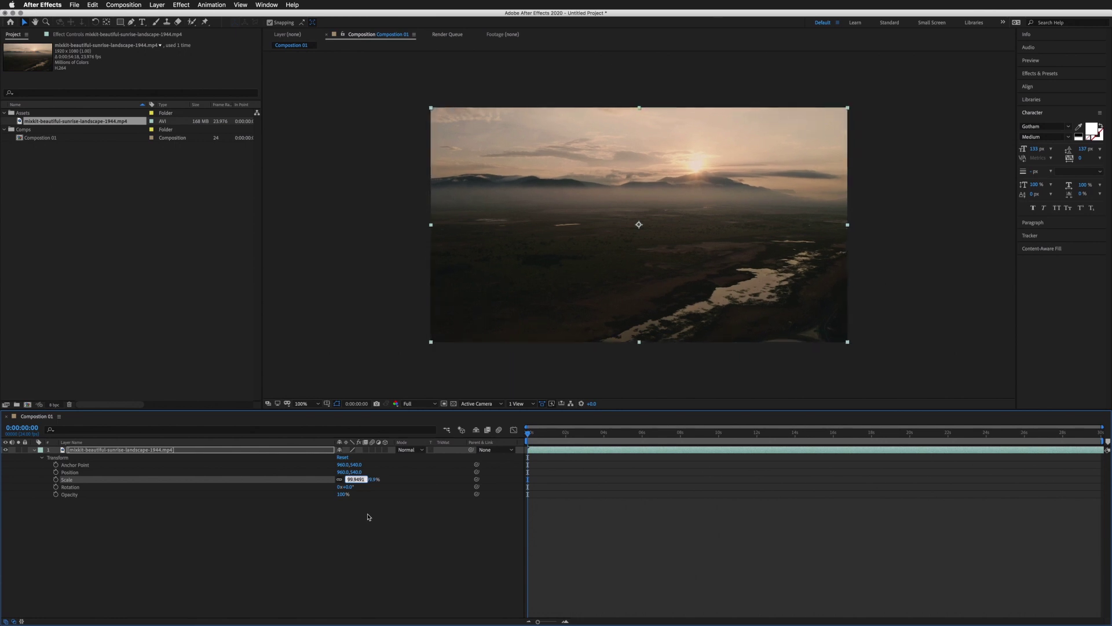
pyautogui.write('100')
pyautogui.press('Return')
# Step: Preview the composition's playback from the start of the timeline
pyautogui.moveTo(528, 435)
pyautogui.mouseDown()
pyautogui.moveTo(886, 435)
pyautogui.moveTo(527, 441)
pyautogui.mouseUp()
pyautogui.press('space')
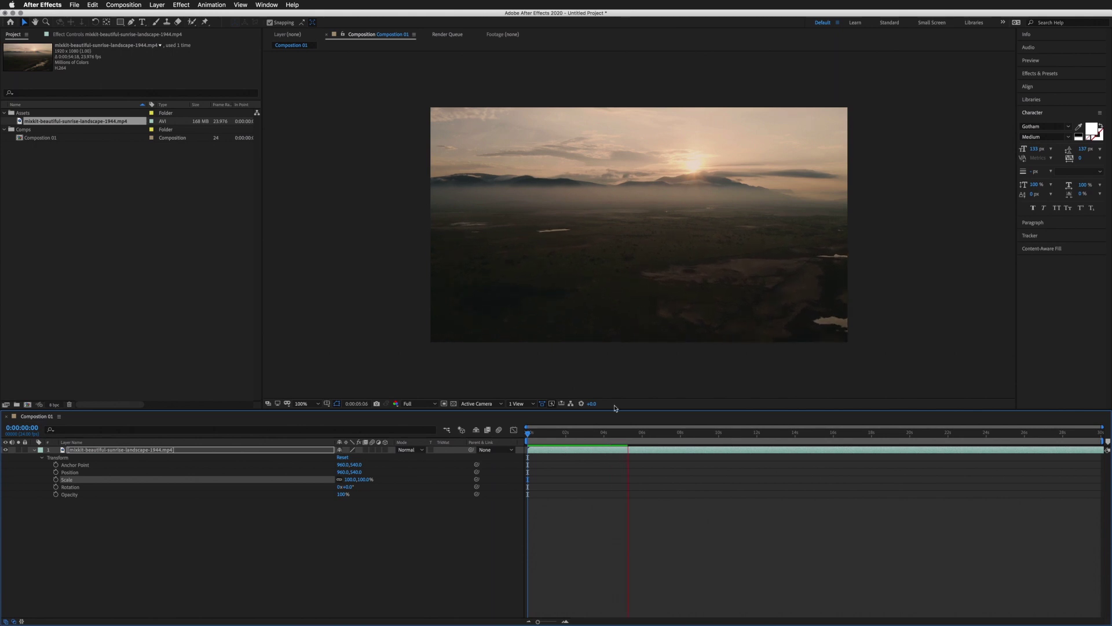
pyautogui.press('space')
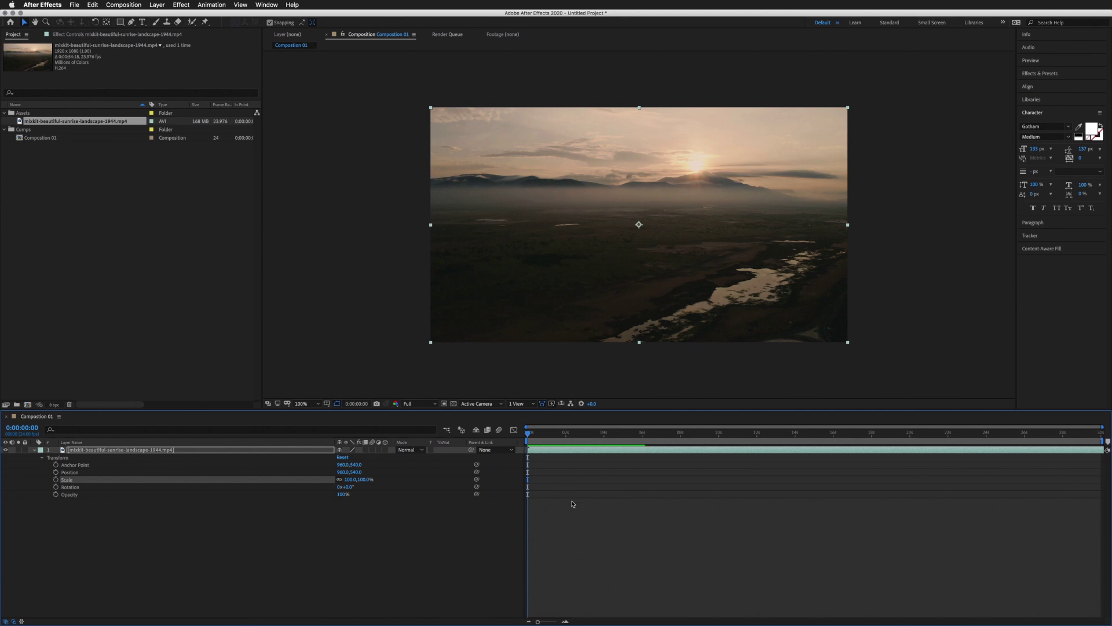
pyautogui.press('space')
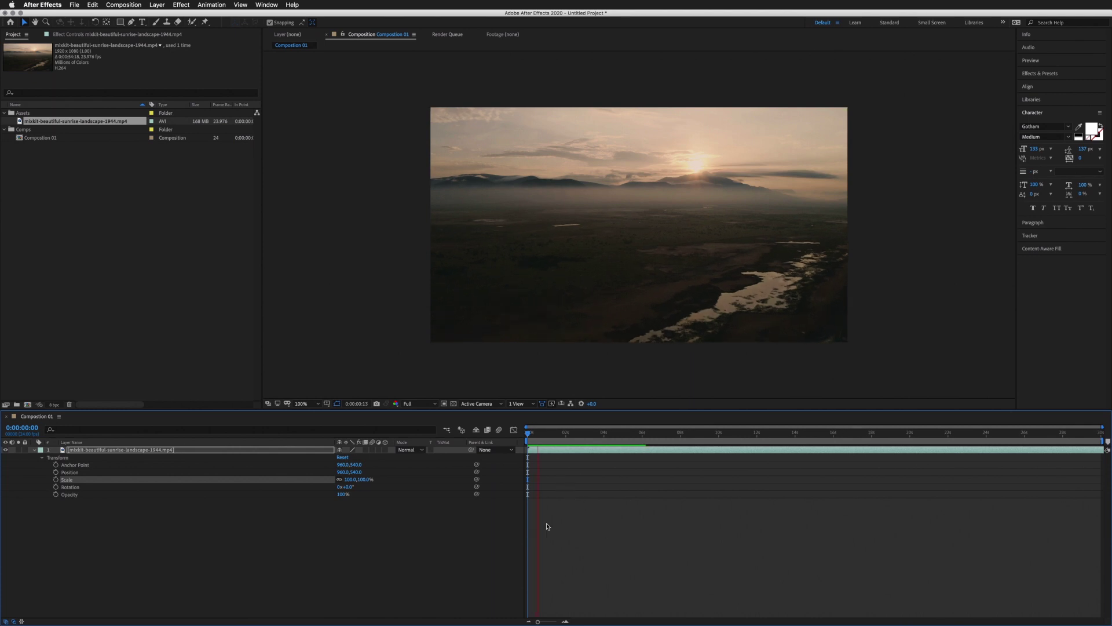
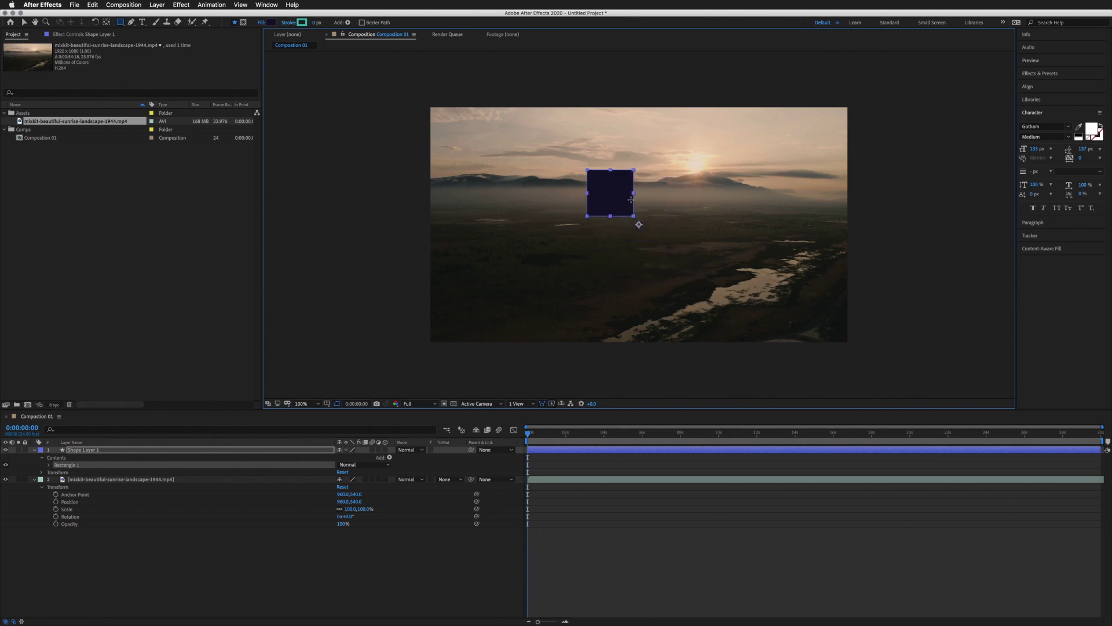
# Step: Centre the anchor point inside the small square shape and deselect its layer
pyautogui.press('super+alt+Home')
pyautogui.click(187, 545)
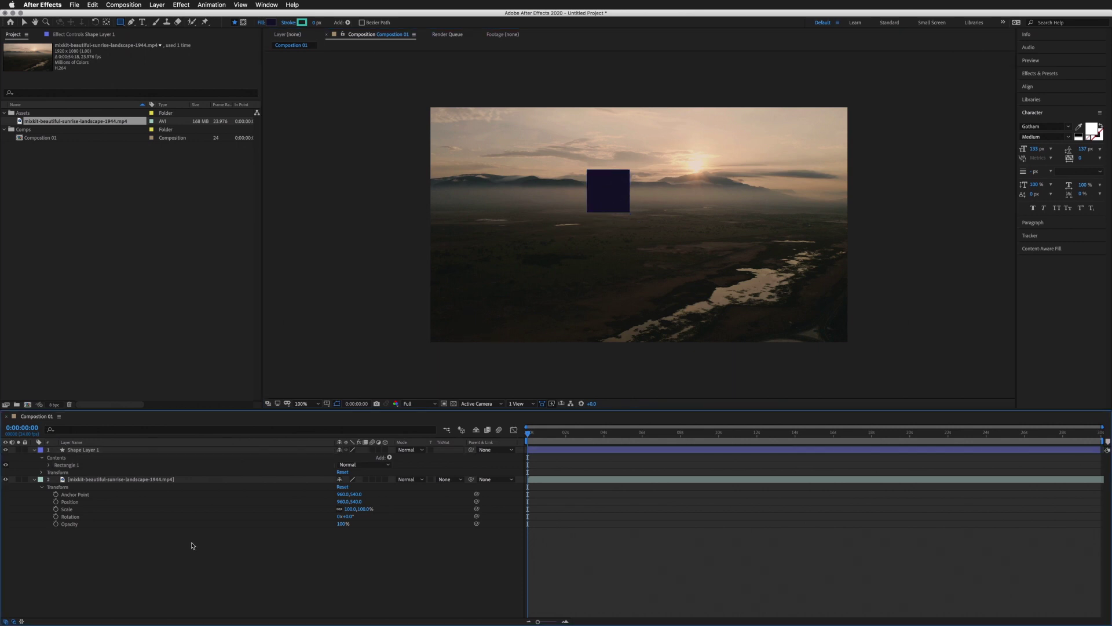
# Step: Create a rectangle filling the whole frame as a new shape layer, and delete that layer
pyautogui.doubleClick(120, 22)
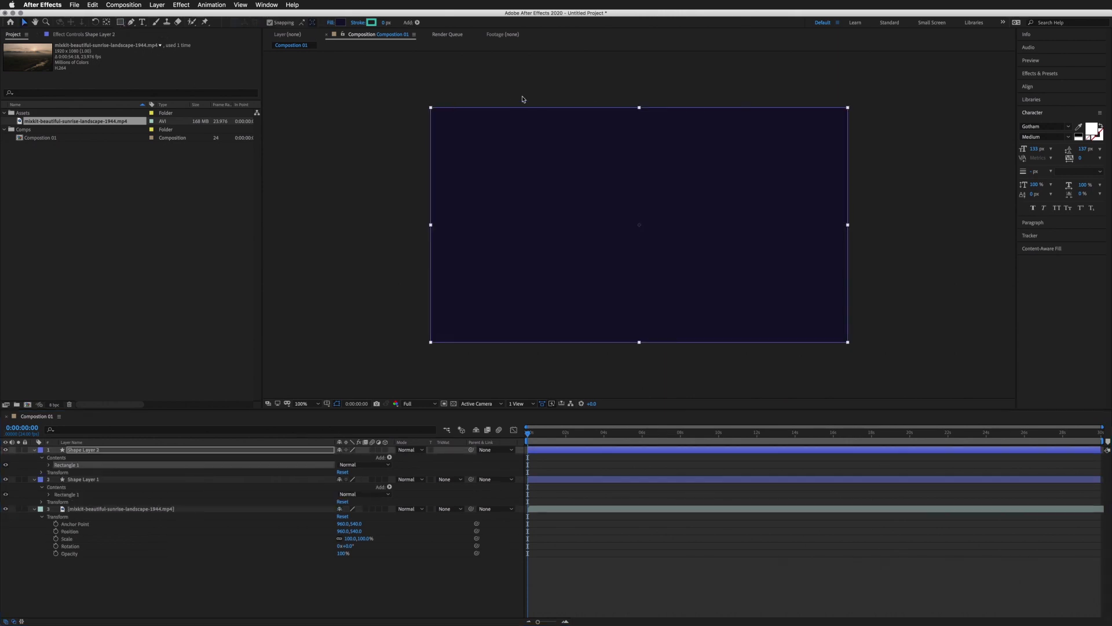
pyautogui.click(79, 452)
pyautogui.press('Delete')
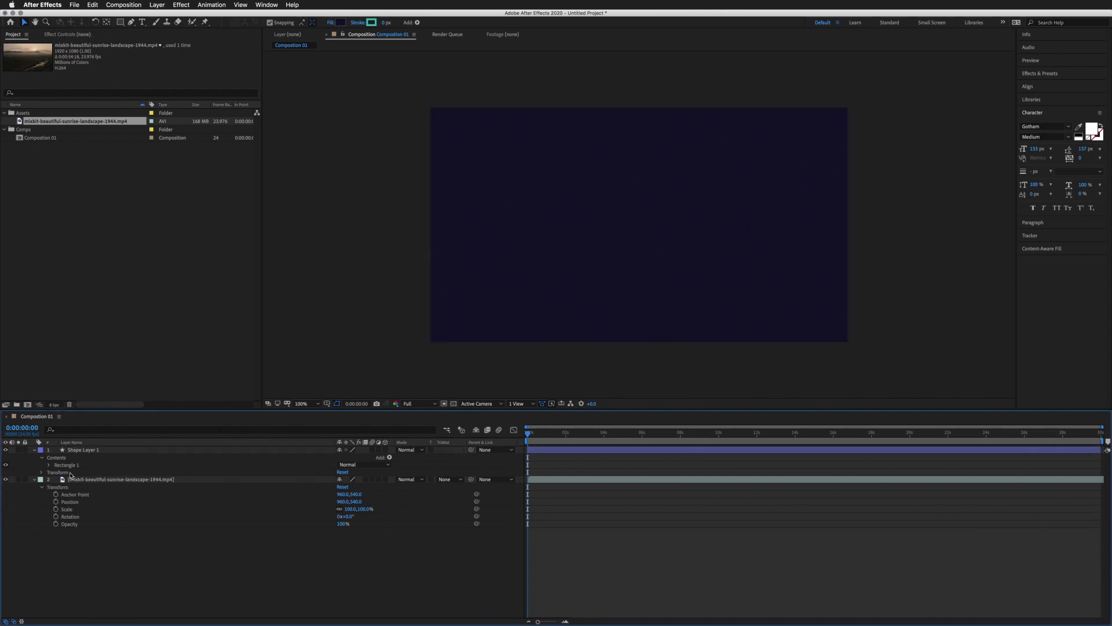
# Step: Create an ellipse filling the whole frame as a new shape layer, and delete that layer
pyautogui.moveTo(120, 22); pyautogui.dragTo(145, 41)
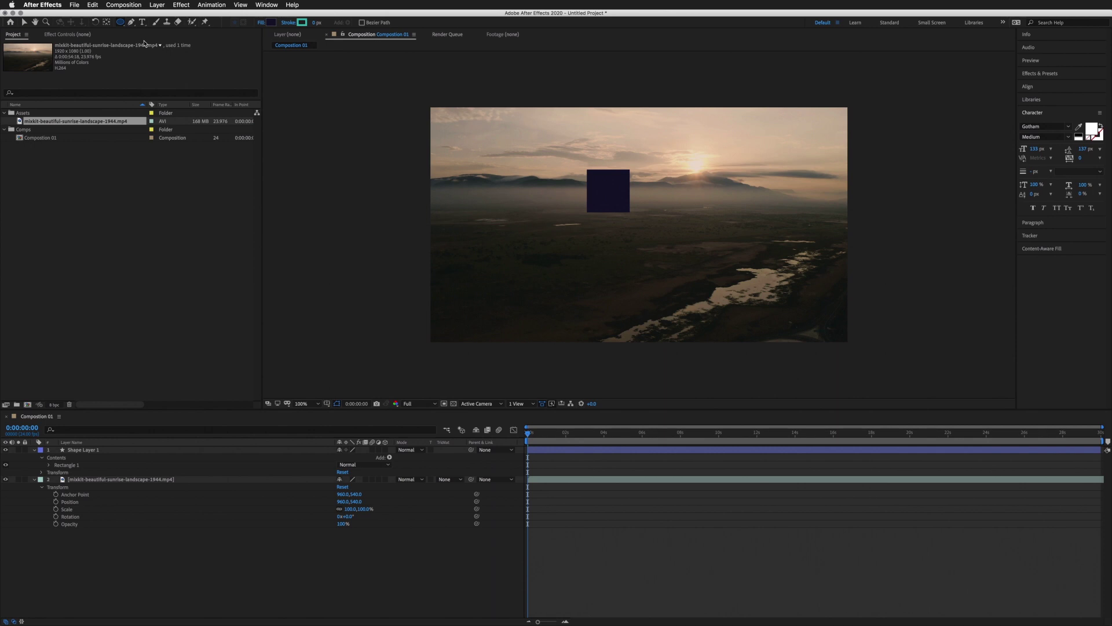
pyautogui.doubleClick(120, 22)
pyautogui.press('v')
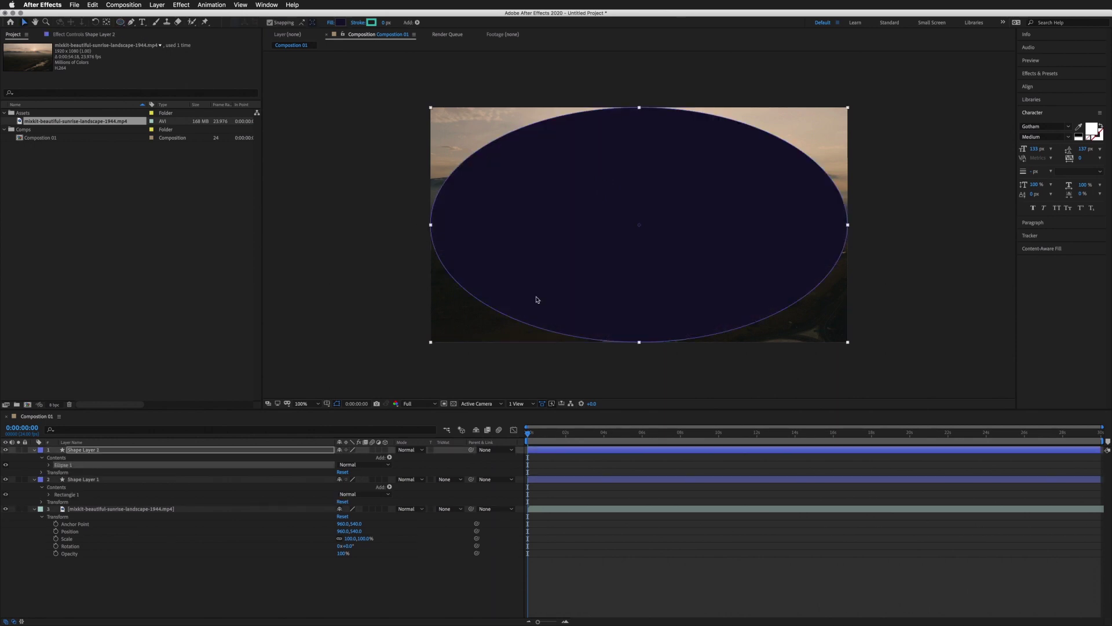
pyautogui.click(119, 453)
pyautogui.press('Delete')
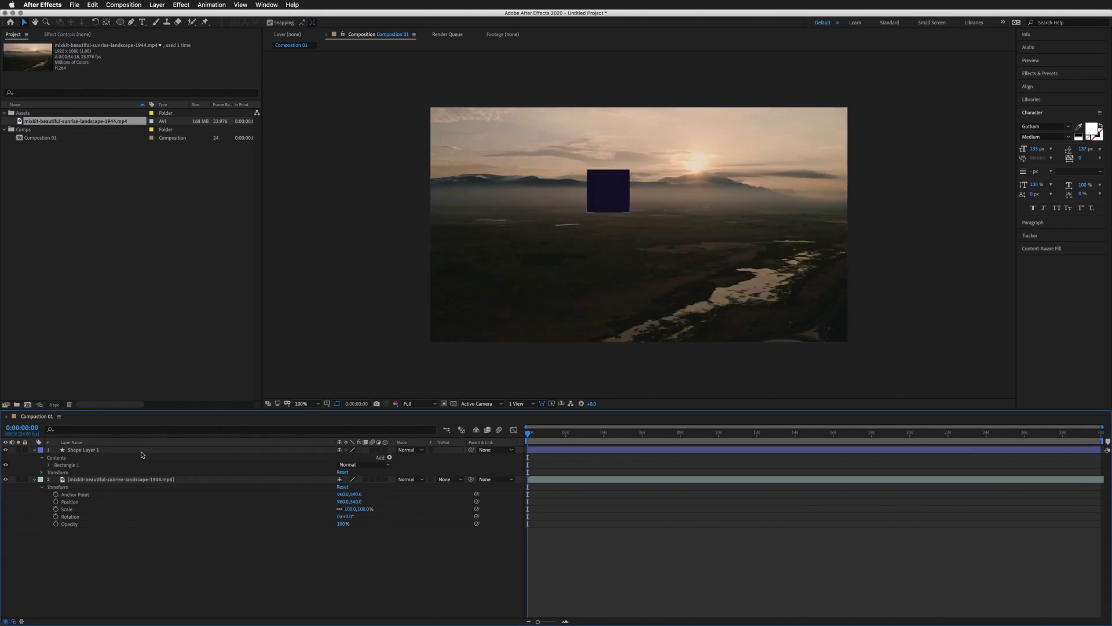
# Step: Move the small square near the middle of the frame, to a position of about 949, 567
pyautogui.click(78, 453)
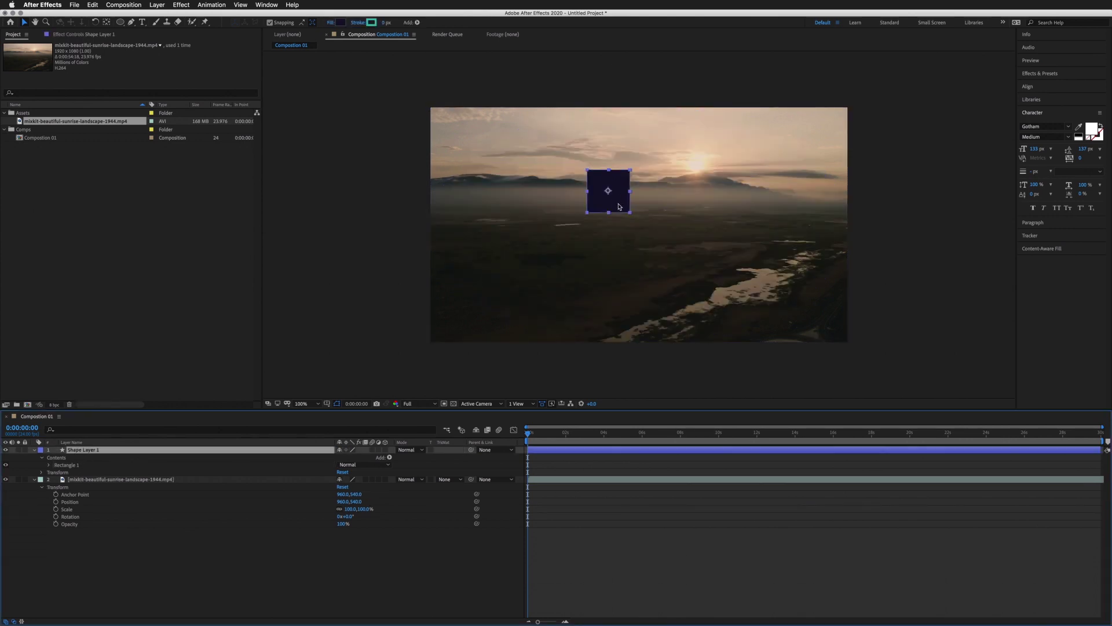
pyautogui.moveTo(619, 206); pyautogui.dragTo(647, 243)
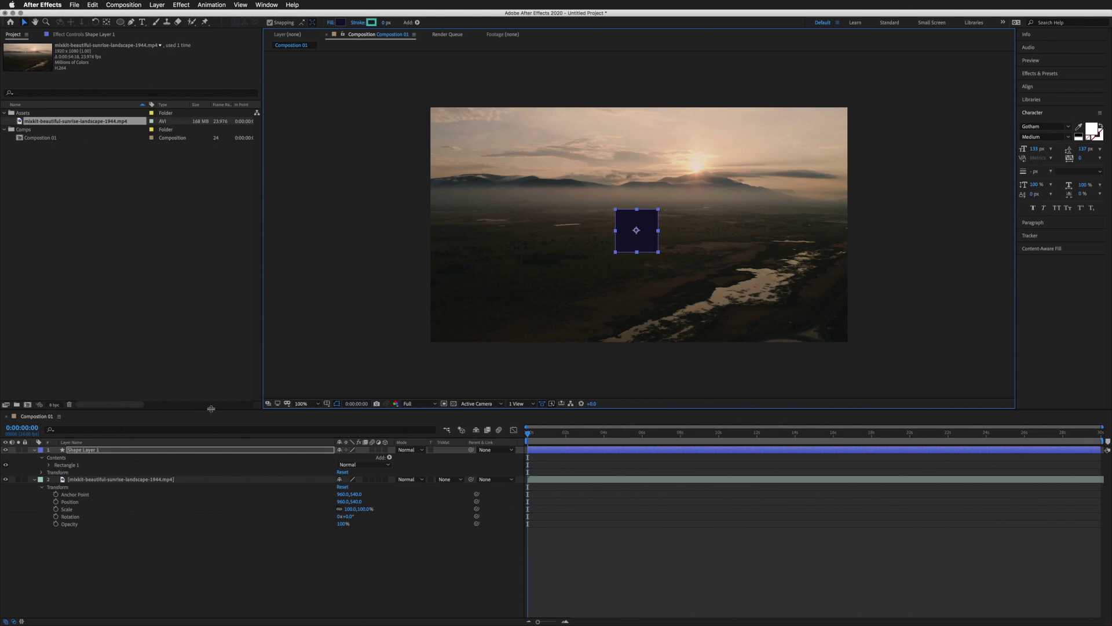
# Step: Collapse the footage layer's properties and the square's Contents, and expand the Transform properties of Shape Layer 1
pyautogui.click(33, 479)
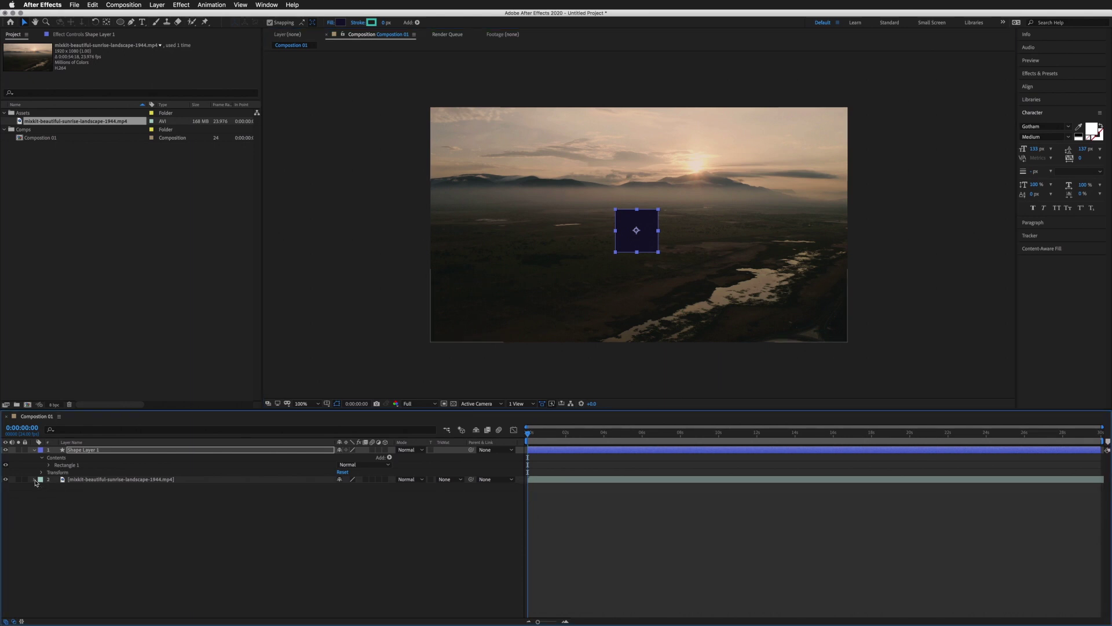
pyautogui.click(79, 450)
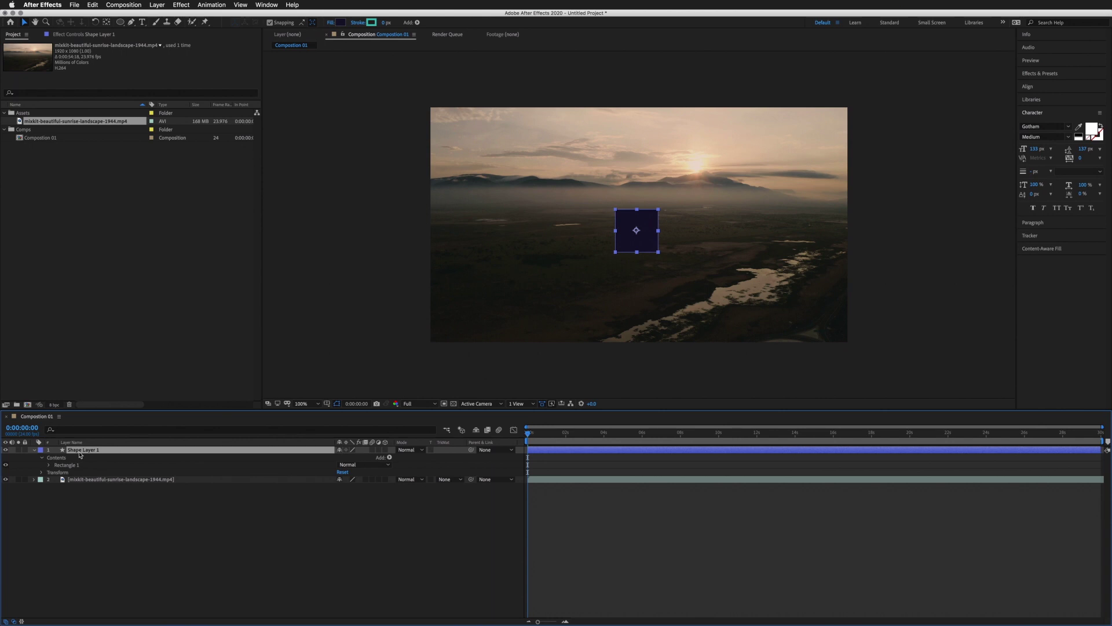
pyautogui.click(41, 459)
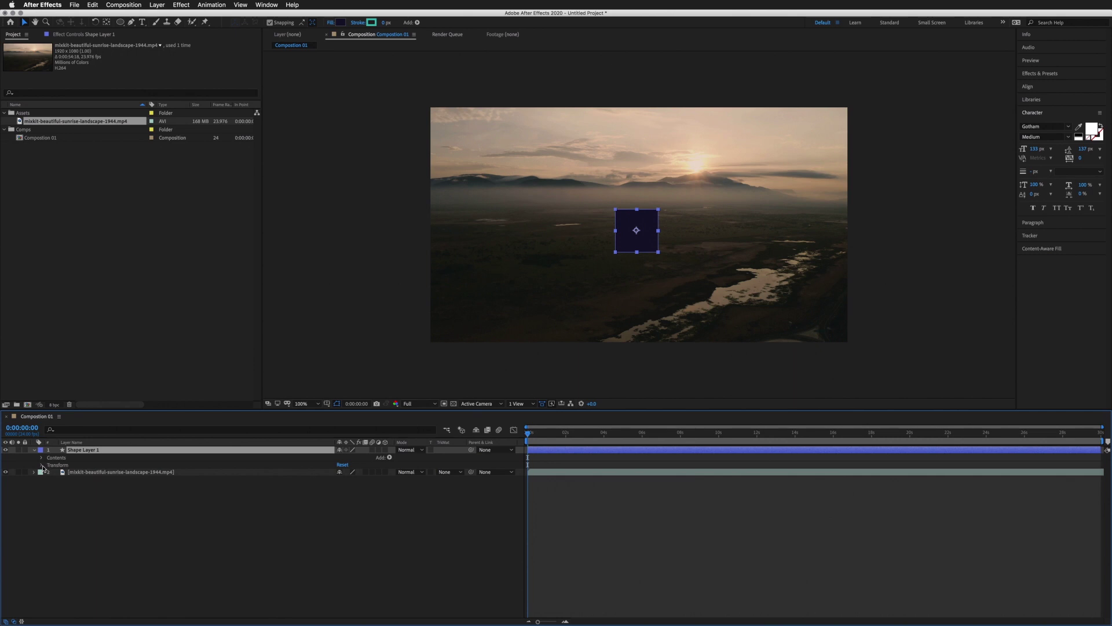
pyautogui.click(42, 466)
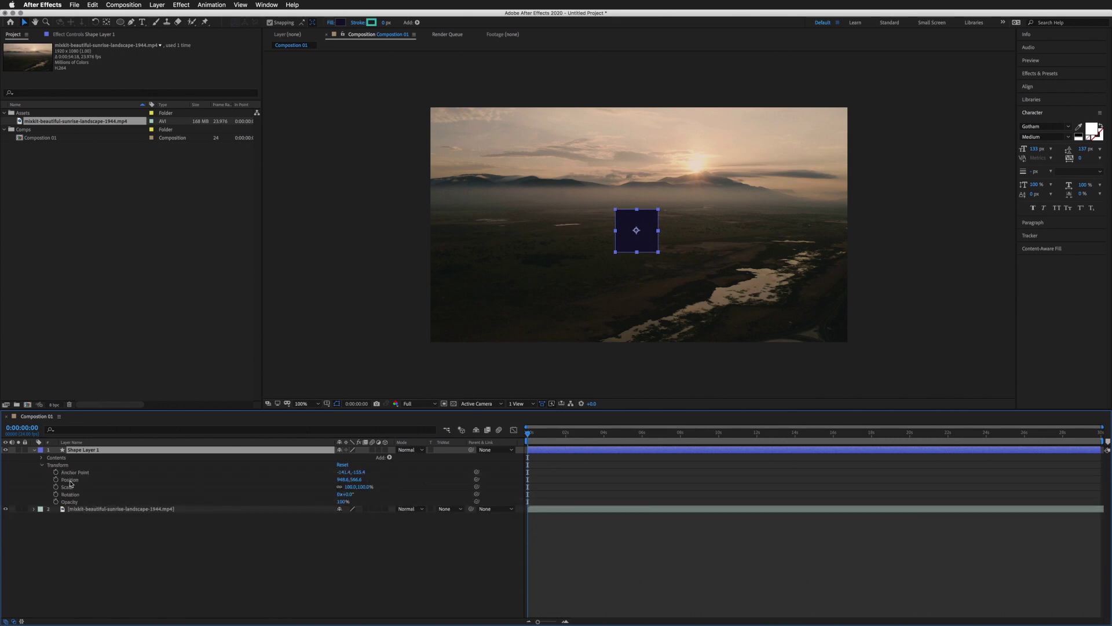
# Step: Keyframe the square's Position at the start and move it horizontally right to about 1659, 567 at 0:00:02:00
pyautogui.click(70, 481)
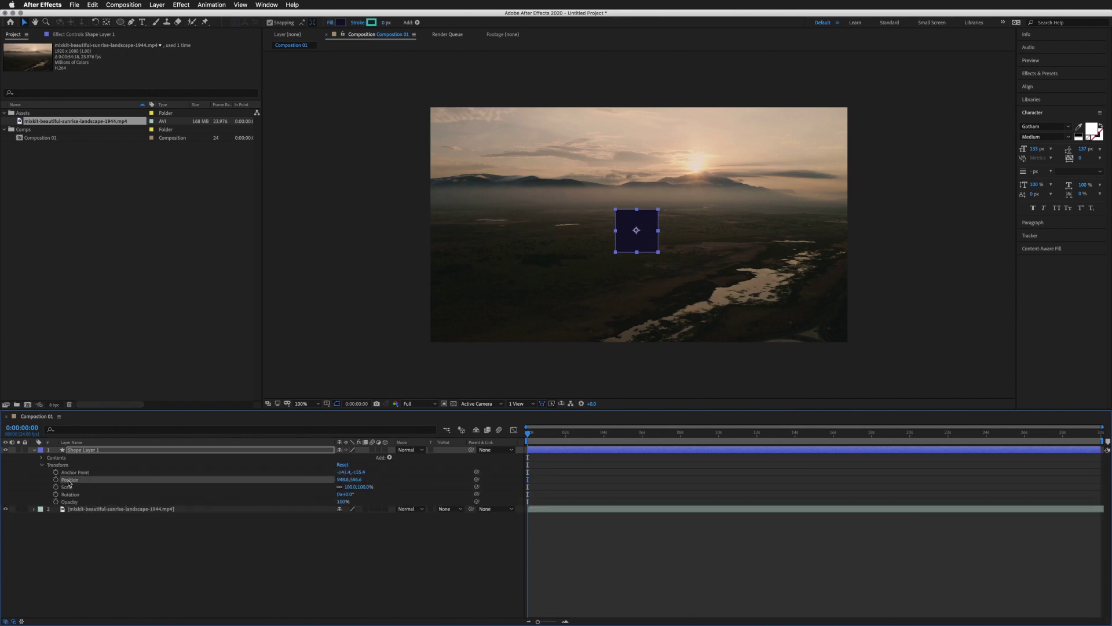
pyautogui.moveTo(529, 435)
pyautogui.mouseDown()
pyautogui.moveTo(539, 435)
pyautogui.moveTo(518, 434)
pyautogui.mouseUp()
pyautogui.click(56, 479)
pyautogui.moveTo(529, 435); pyautogui.dragTo(567, 439)
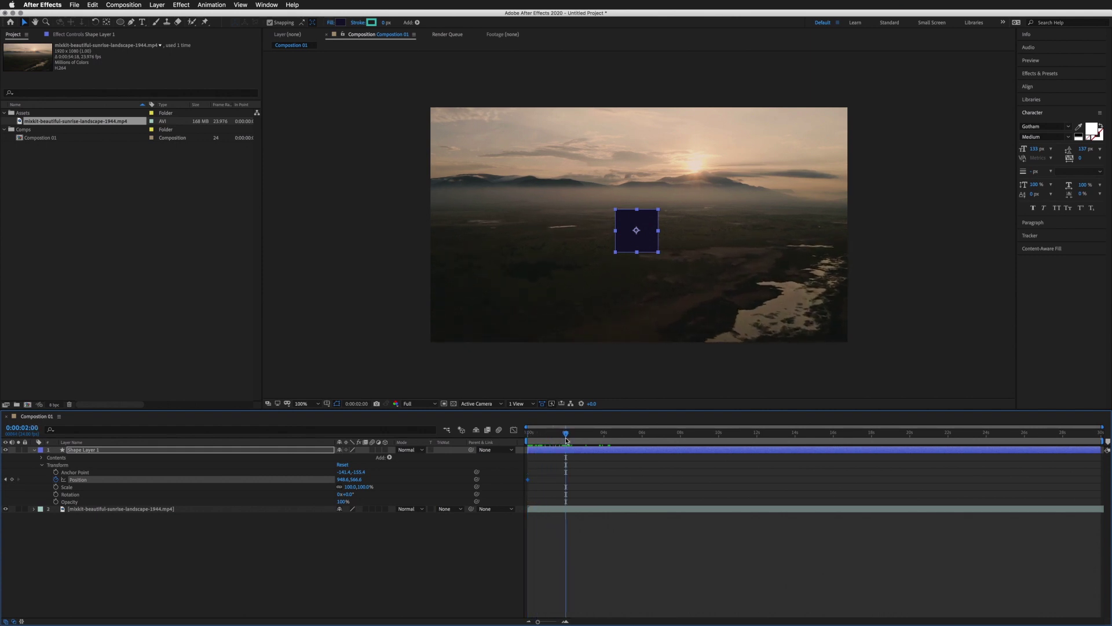
pyautogui.moveTo(642, 245); pyautogui.dragTo(809, 245)
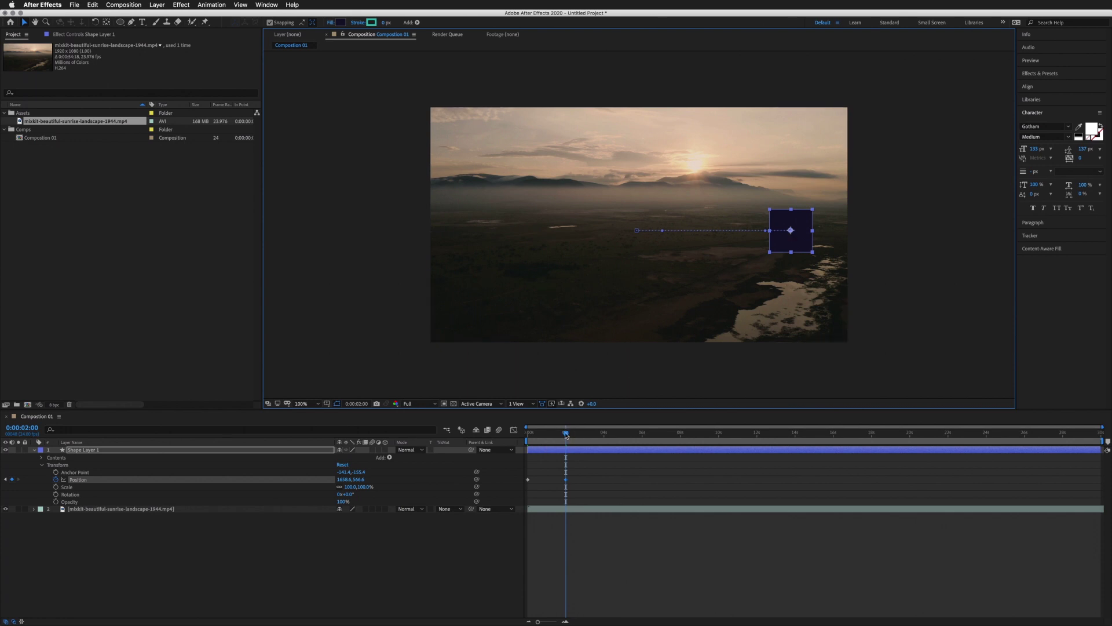
pyautogui.moveTo(556, 471)
pyautogui.mouseDown()
pyautogui.moveTo(578, 495)
pyautogui.moveTo(565, 482)
pyautogui.mouseUp()
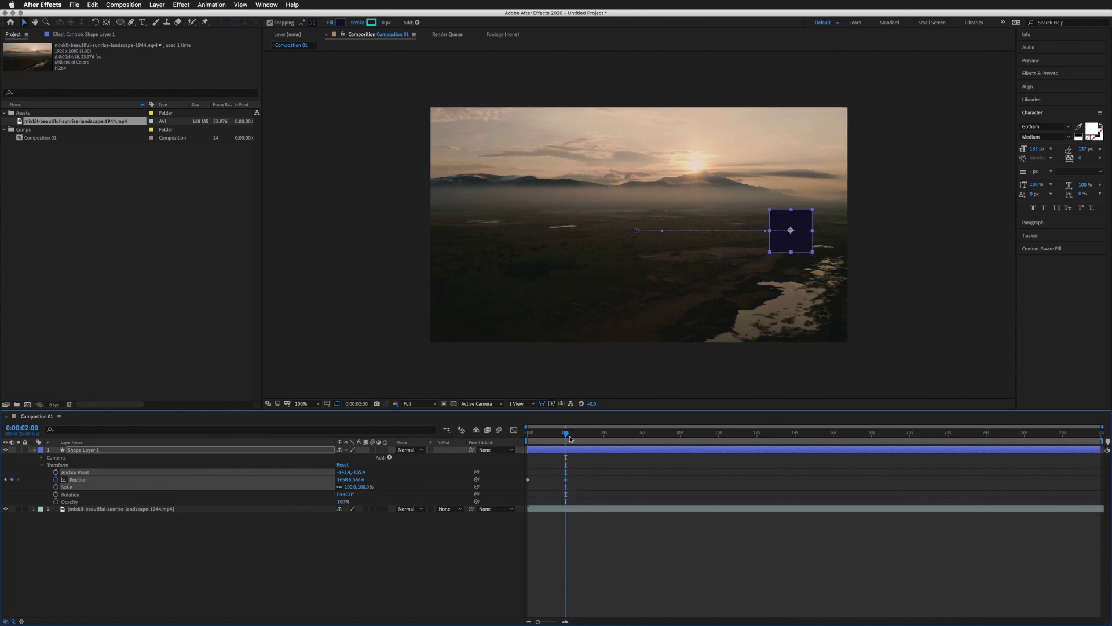
# Step: Try adding a third Position keyframe at 0:00:05:12 with the square moved up and left, and undo it
pyautogui.click(633, 433)
pyautogui.moveTo(786, 244); pyautogui.dragTo(742, 190)
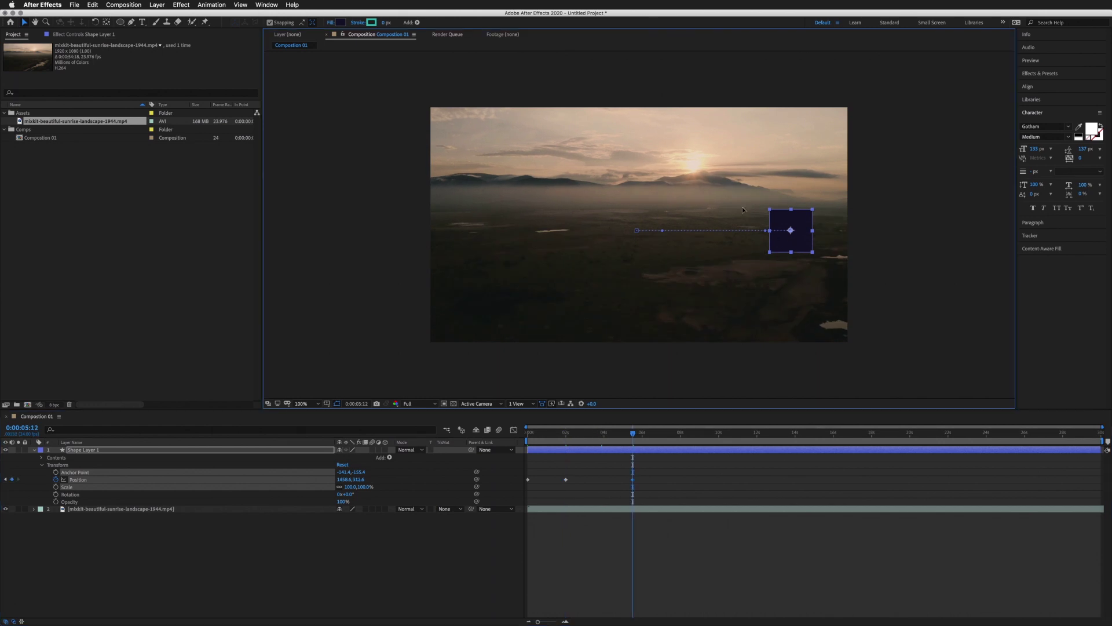
pyautogui.click(661, 486)
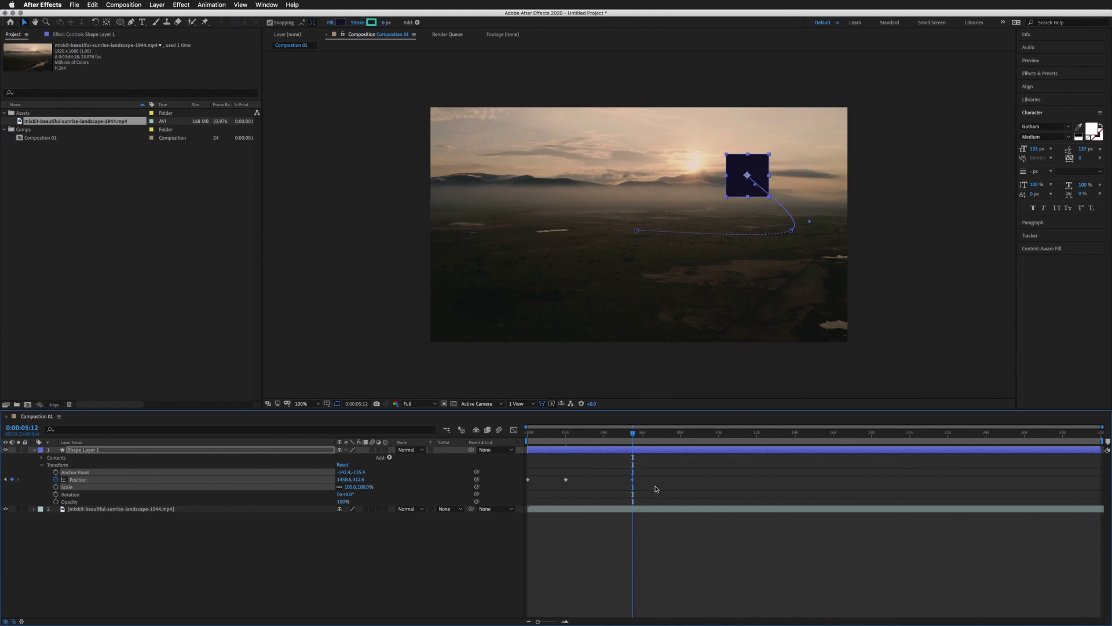
pyautogui.press('super+z')
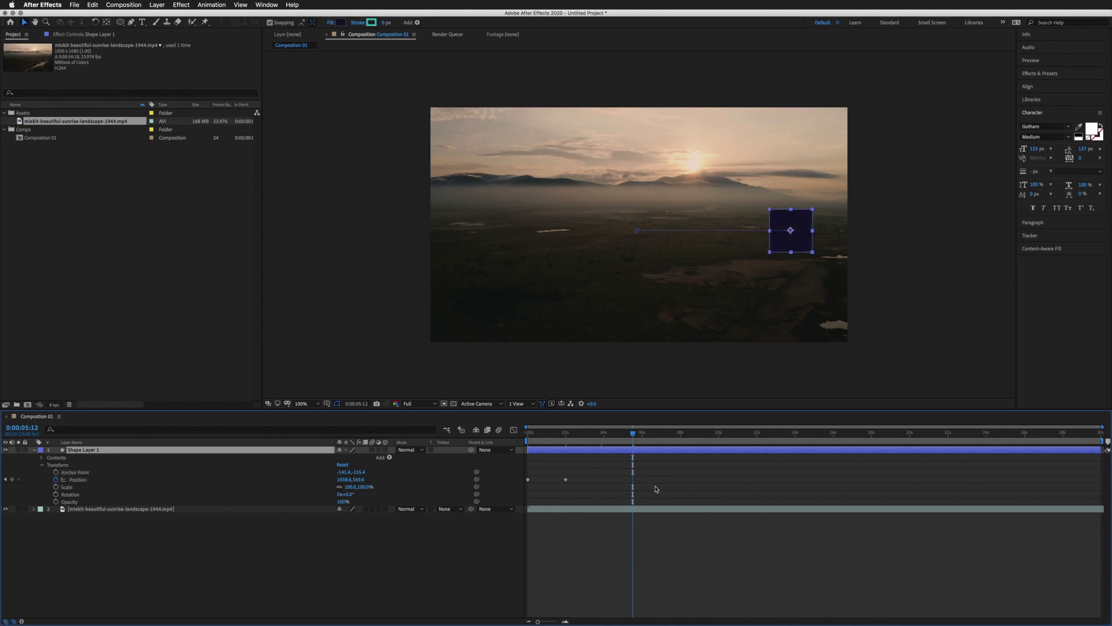
# Step: Change the first Position keyframe at the start of the timeline by moving the square left to about 329, 567
pyautogui.press('Home')
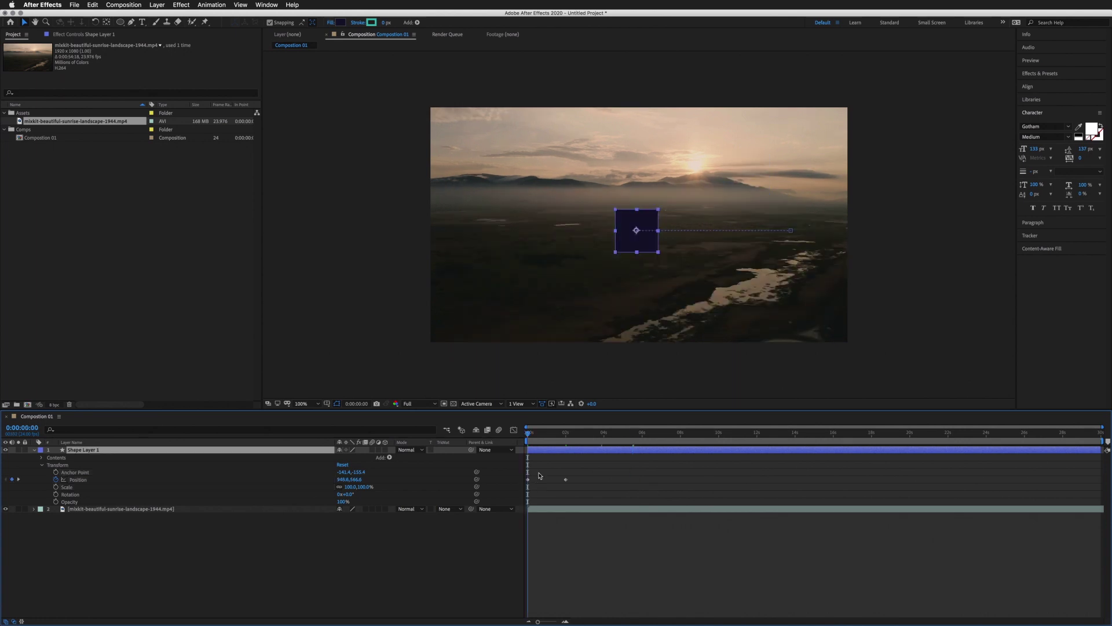
pyautogui.moveTo(540, 434)
pyautogui.mouseDown()
pyautogui.moveTo(552, 435)
pyautogui.moveTo(528, 438)
pyautogui.mouseUp()
pyautogui.moveTo(605, 244); pyautogui.dragTo(501, 235)
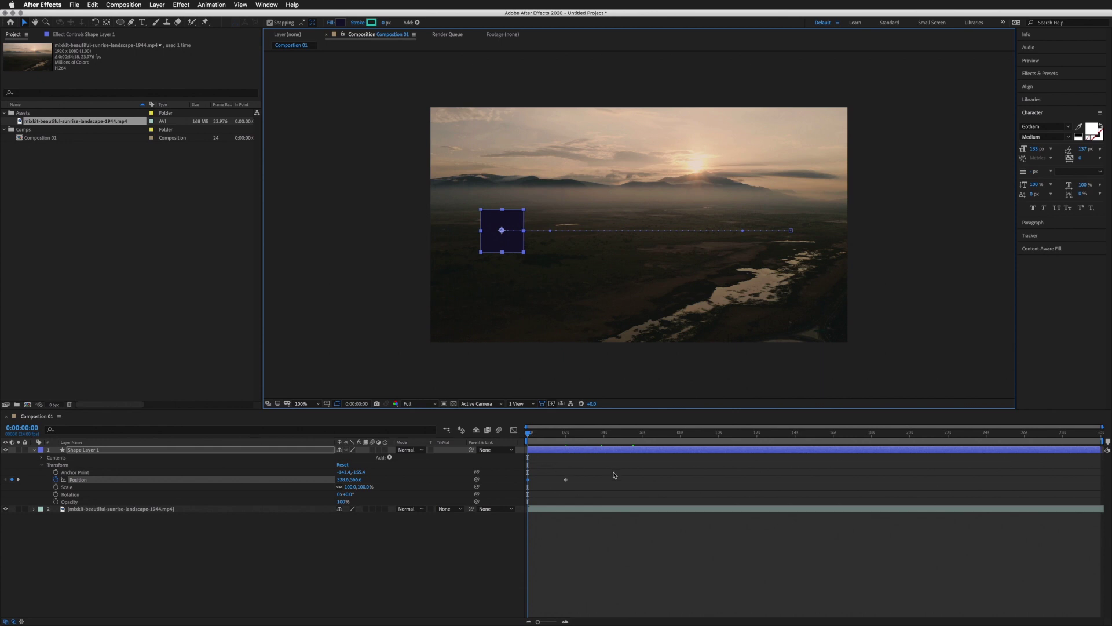
# Step: Step back and forth between the square's two Position keyframes to compare where it starts and ends
pyautogui.press('k')
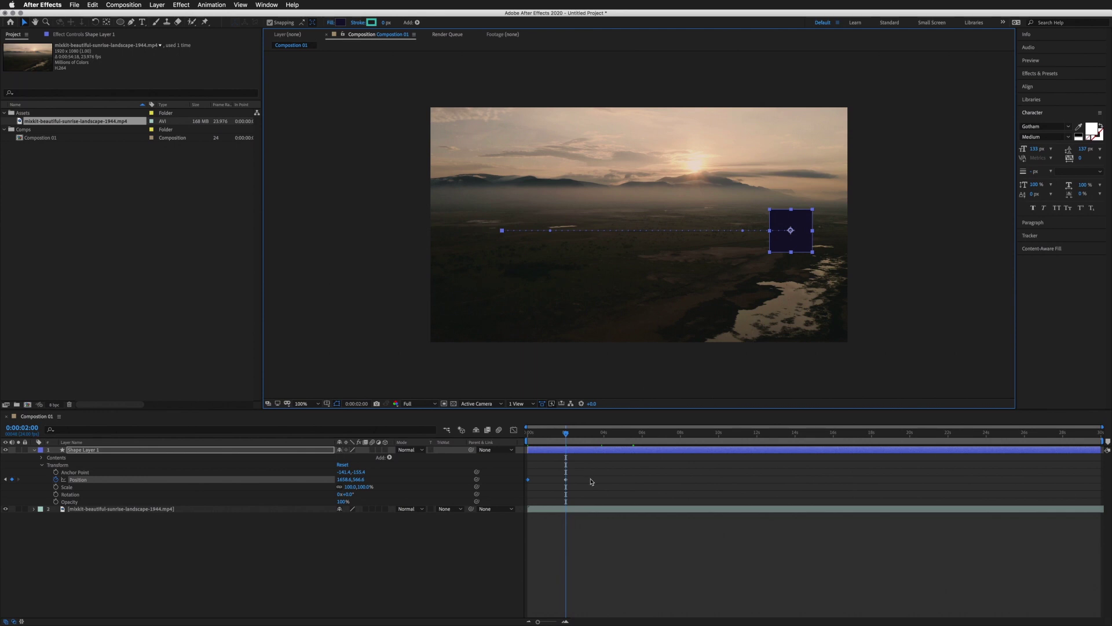
pyautogui.press('j')
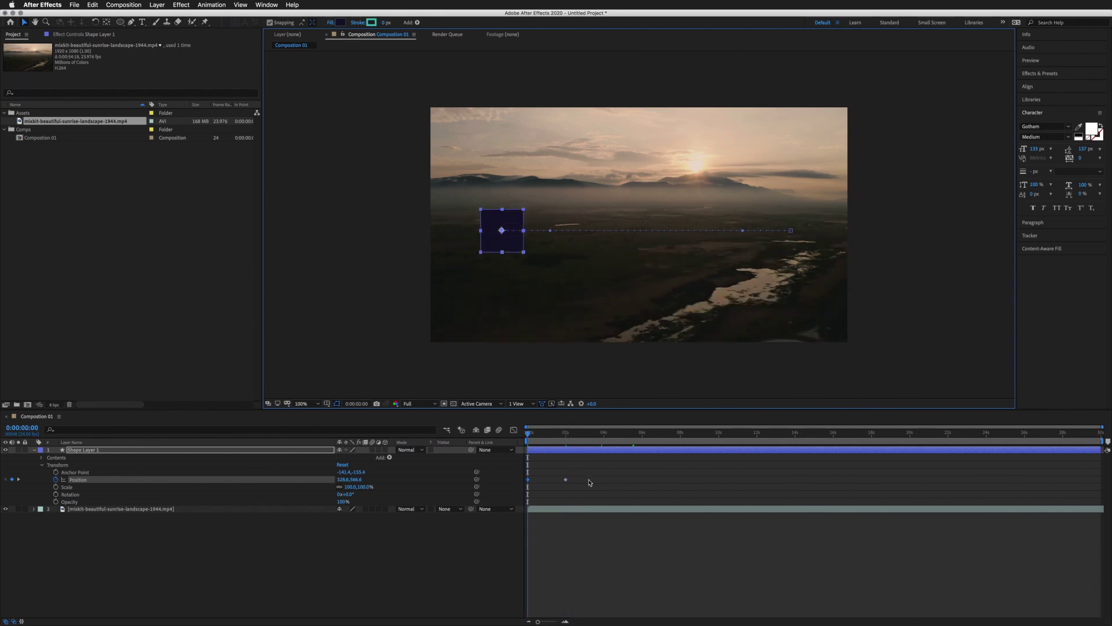
pyautogui.press('k')
pyautogui.press('j')
pyautogui.press('k')
pyautogui.press('j')
pyautogui.moveTo(577, 434); pyautogui.dragTo(564, 437)
pyautogui.press('k')
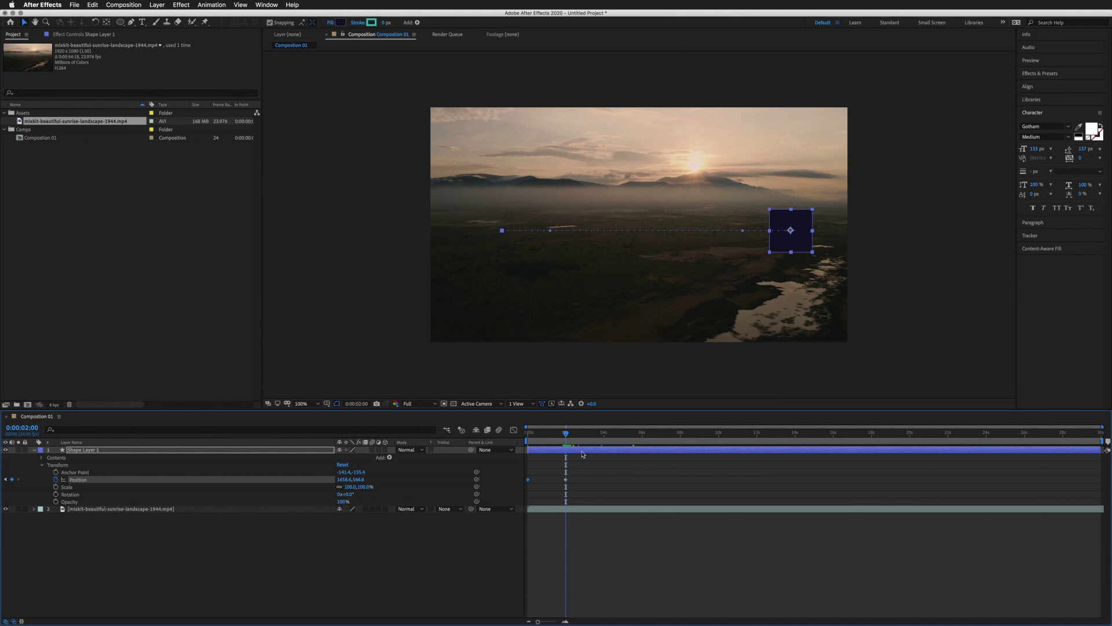
pyautogui.press('j')
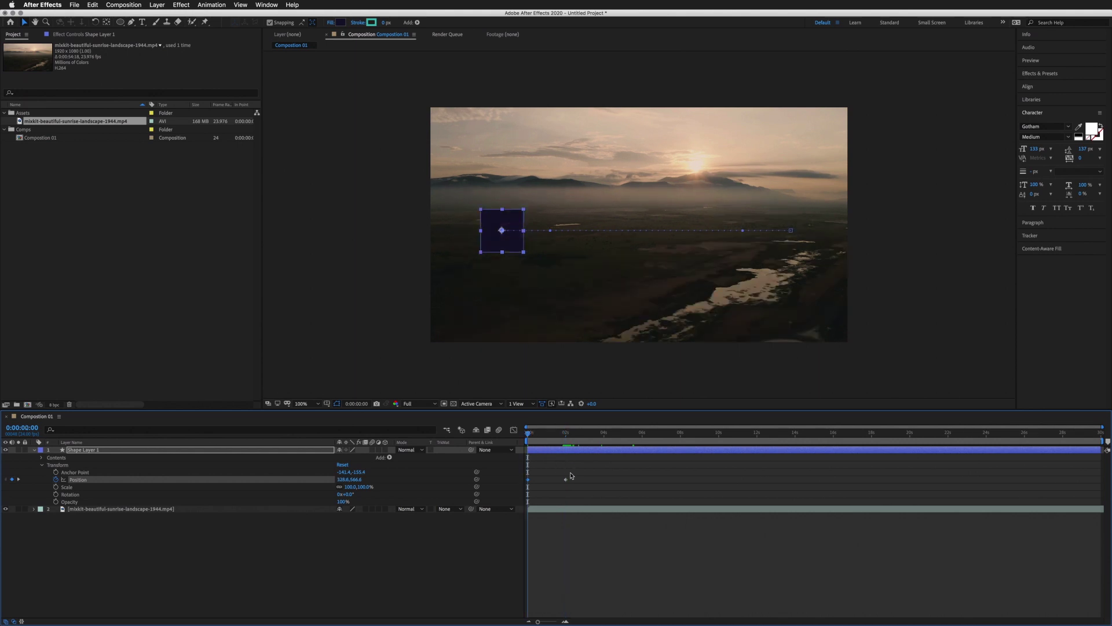
# Step: Preview the square's movement several times from the start of the timeline, then return the playhead to the beginning
pyautogui.press('space')
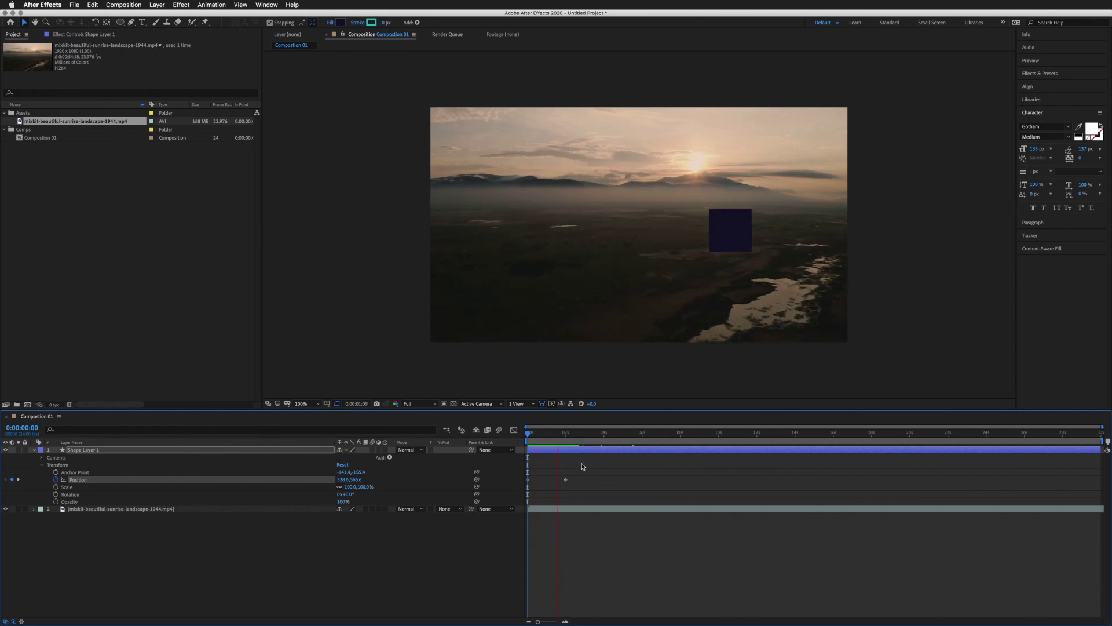
pyautogui.press('space')
pyautogui.press('Home')
pyautogui.press('space')
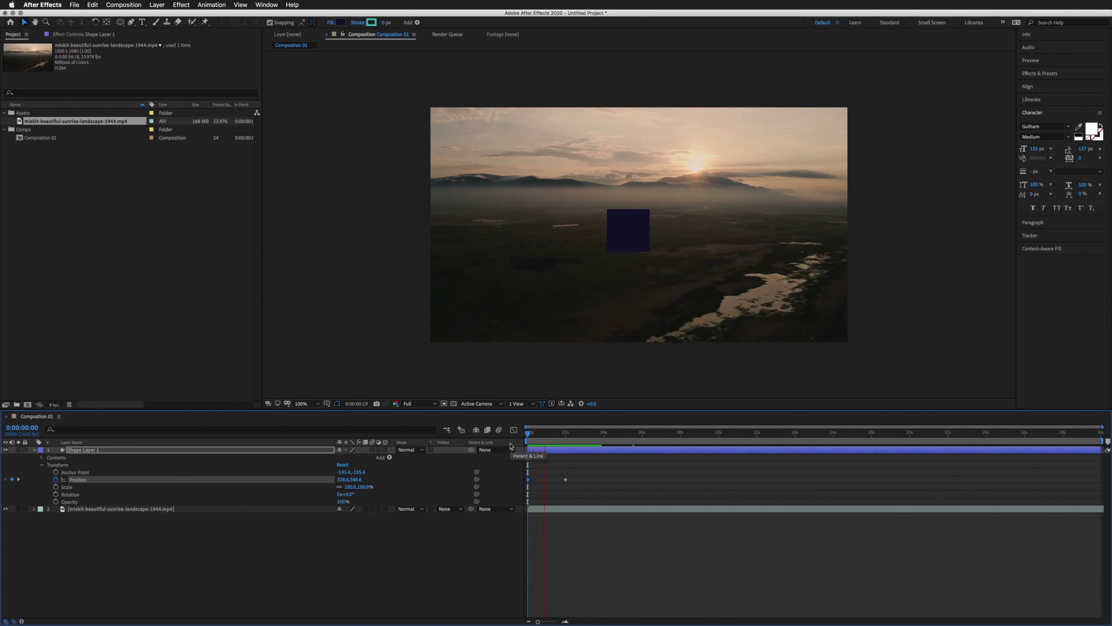
pyautogui.press('space')
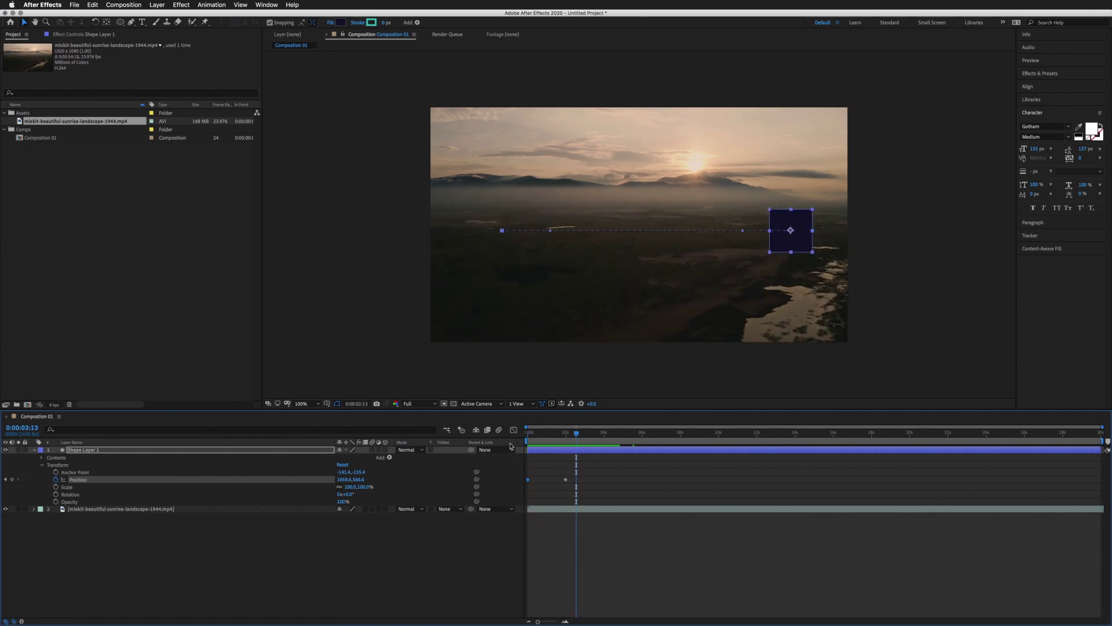
pyautogui.press('Home')
pyautogui.press('space')
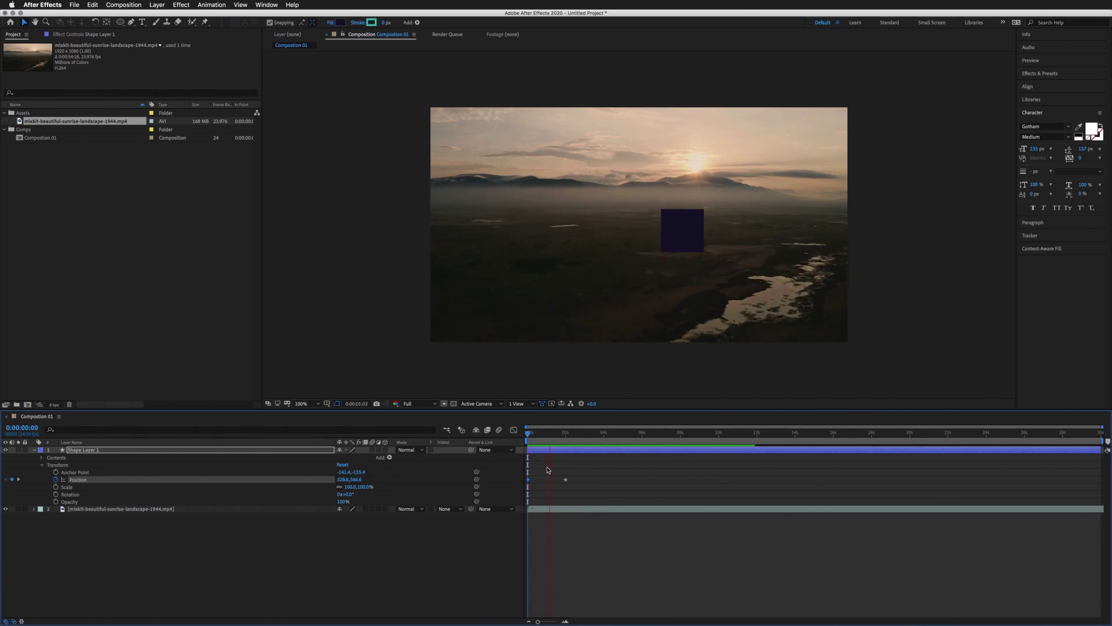
pyautogui.press('space')
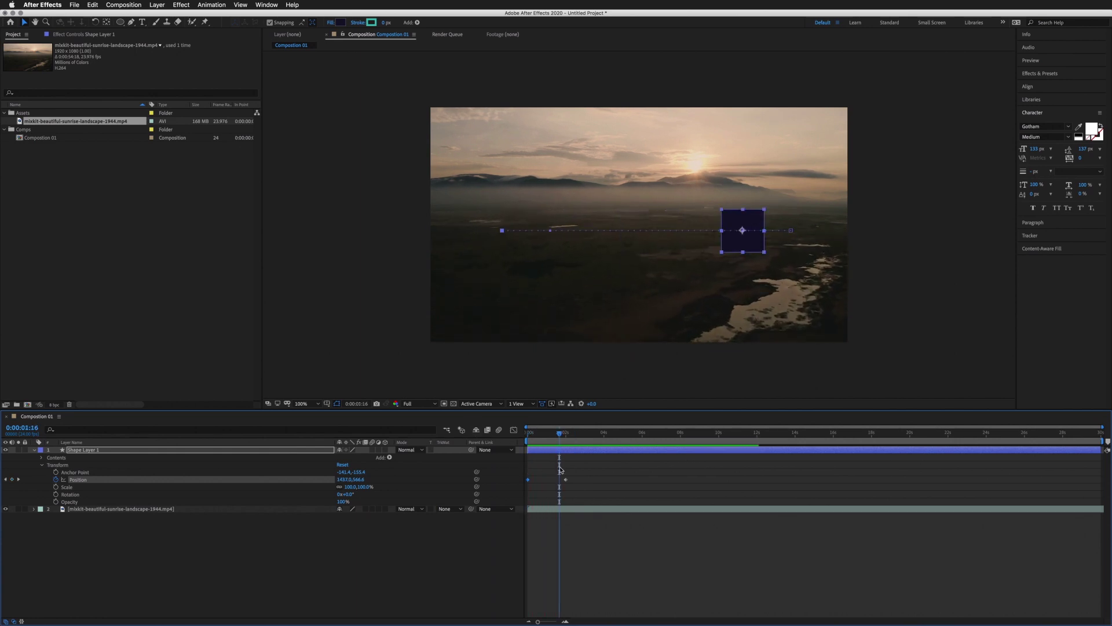
pyautogui.press('Home')
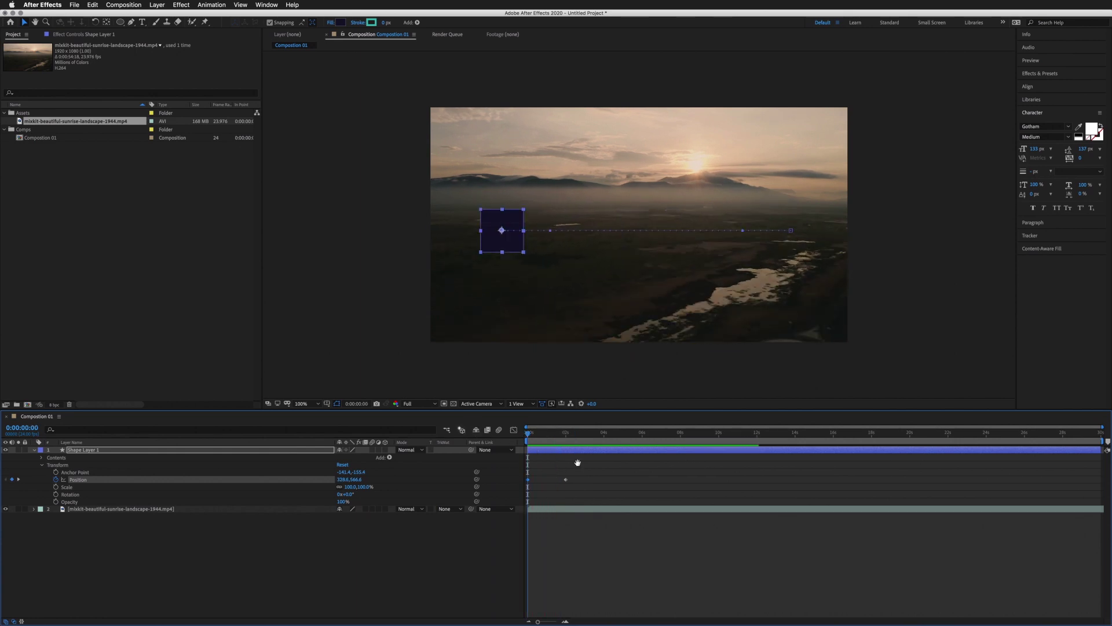
pyautogui.press('space')
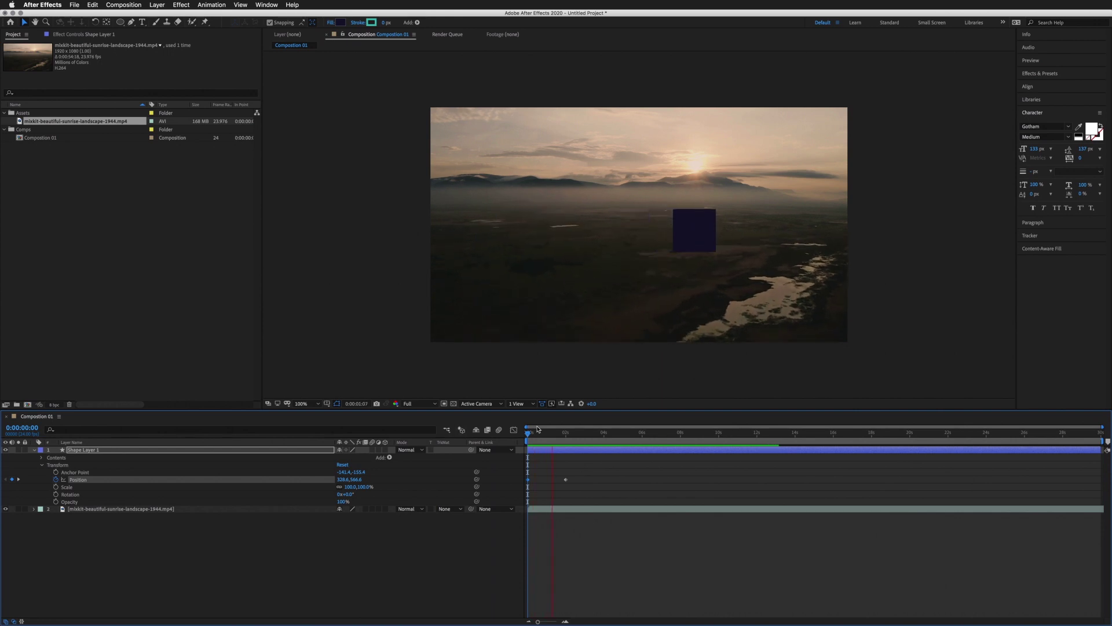
pyautogui.press('space')
pyautogui.moveTo(593, 432); pyautogui.dragTo(524, 436)
# Step: Apply Easy Ease to both of the square's Position keyframes
pyautogui.press('v')
pyautogui.moveTo(583, 470); pyautogui.dragTo(539, 488)
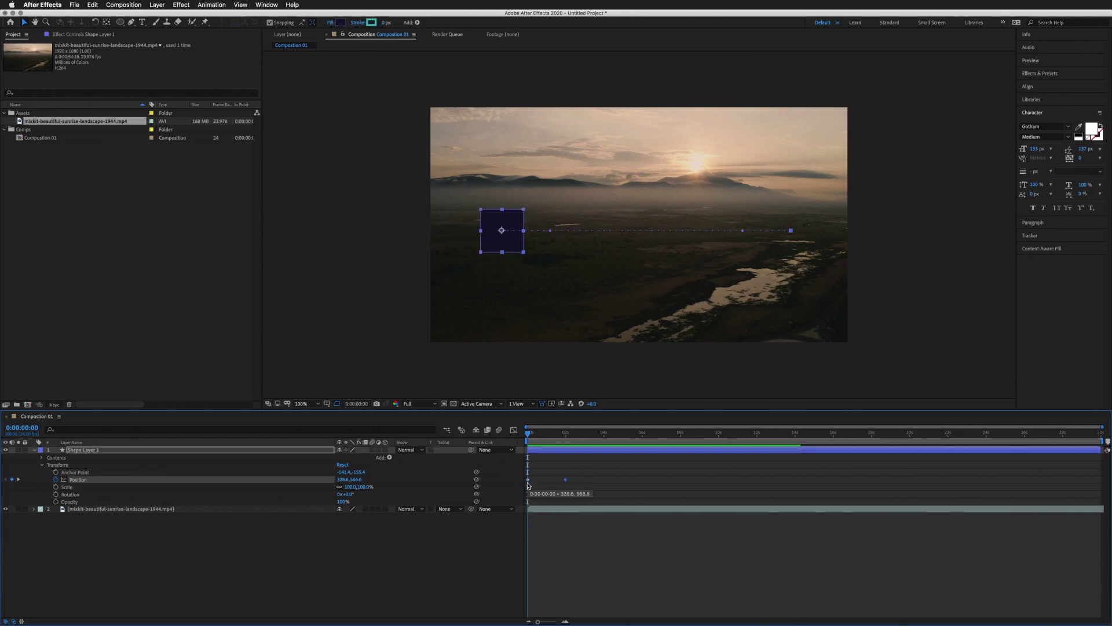
pyautogui.rightClick(566, 481)
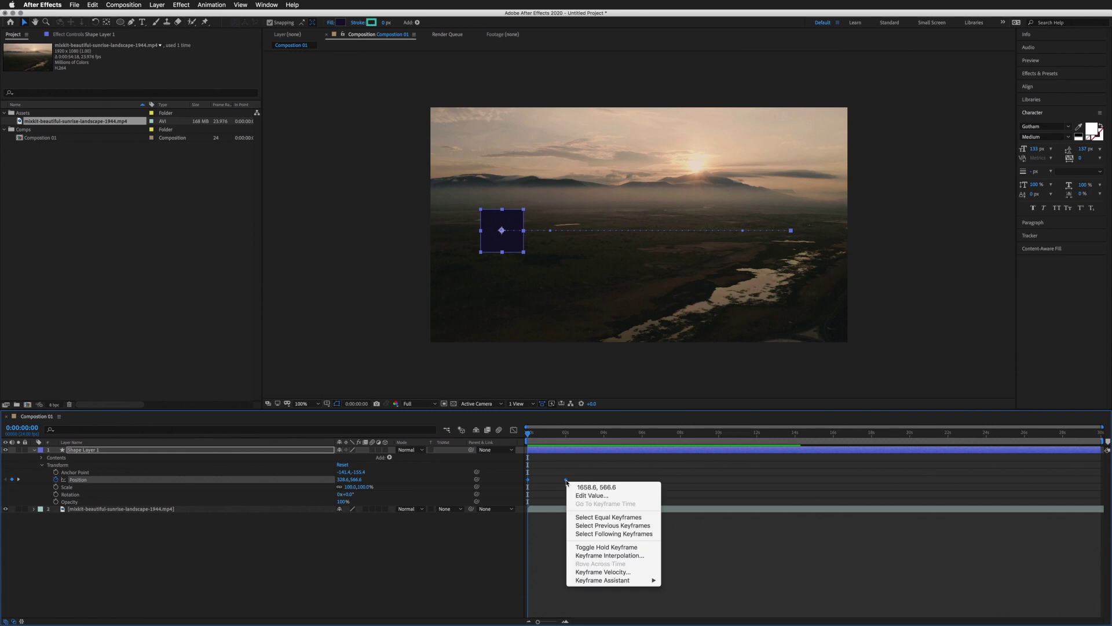
pyautogui.moveTo(609, 584)
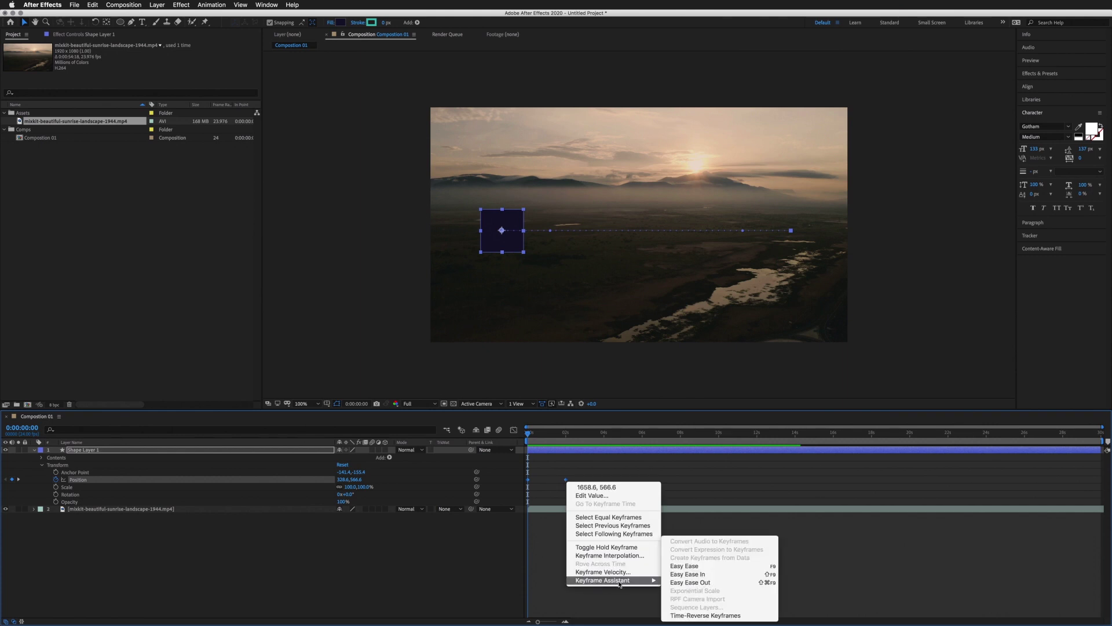
pyautogui.click(707, 567)
# Step: Preview the eased movement of the square and return the playhead to the start of the timeline
pyautogui.press('space')
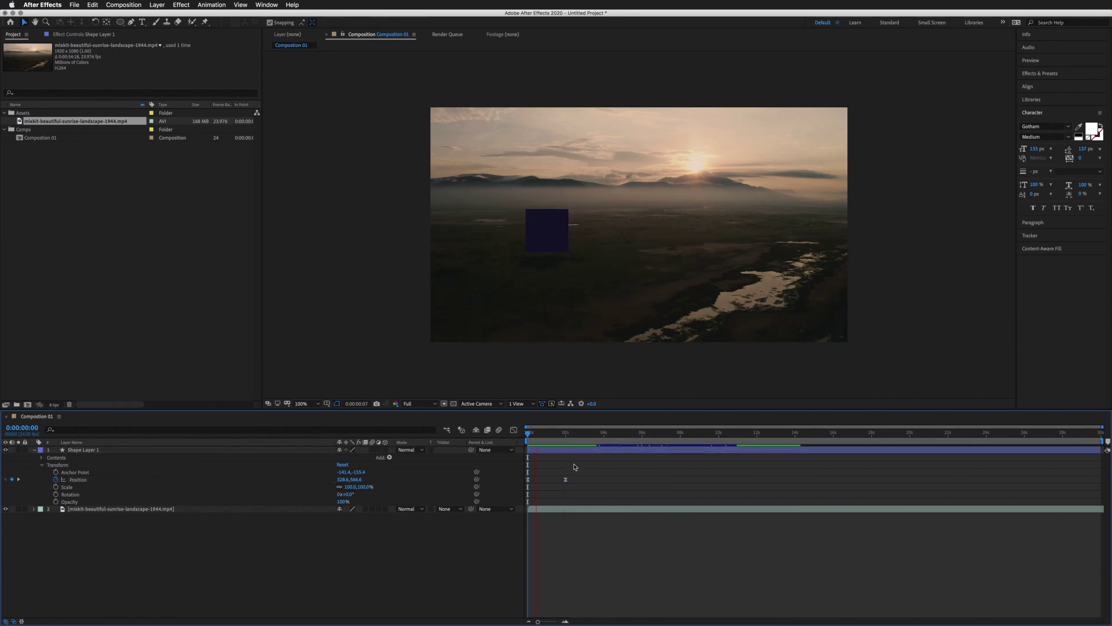
pyautogui.press('space')
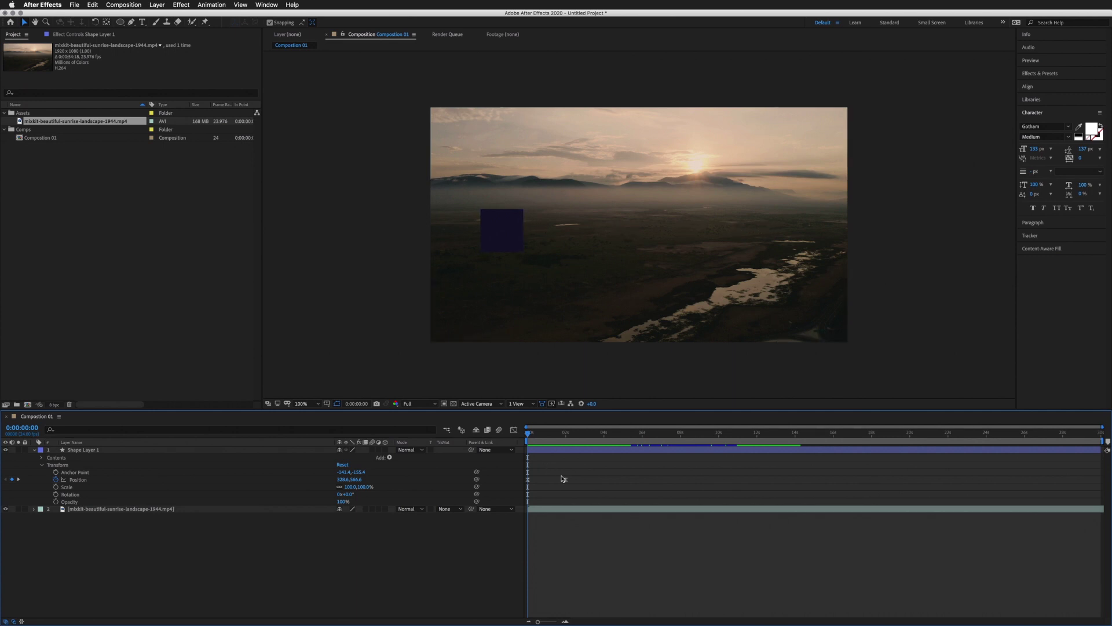
pyautogui.press('space')
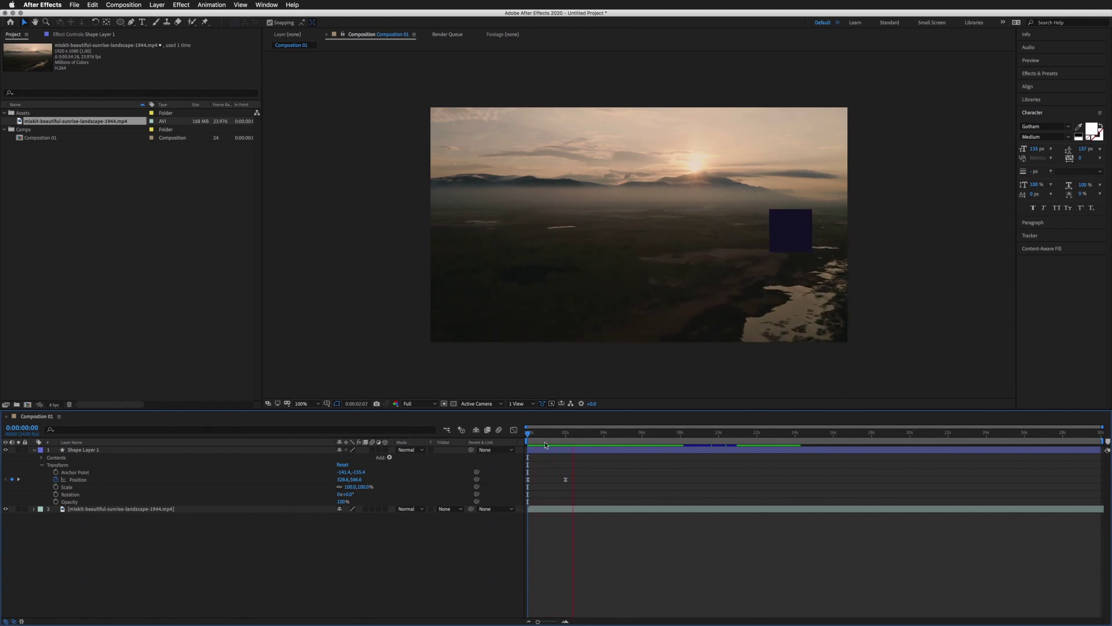
pyautogui.press('space')
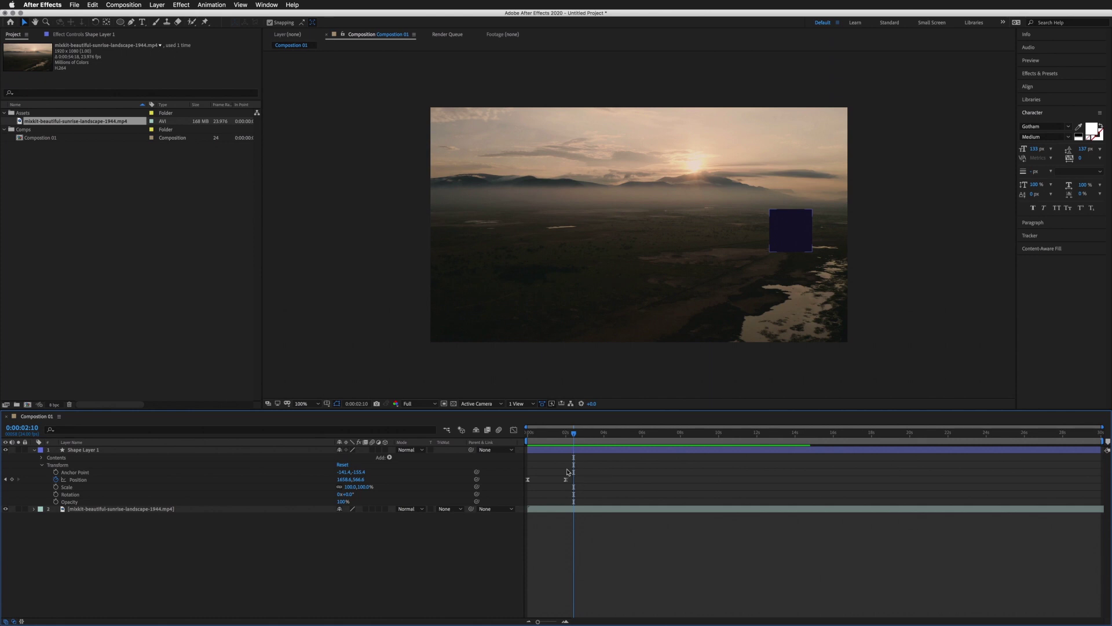
pyautogui.click(529, 439)
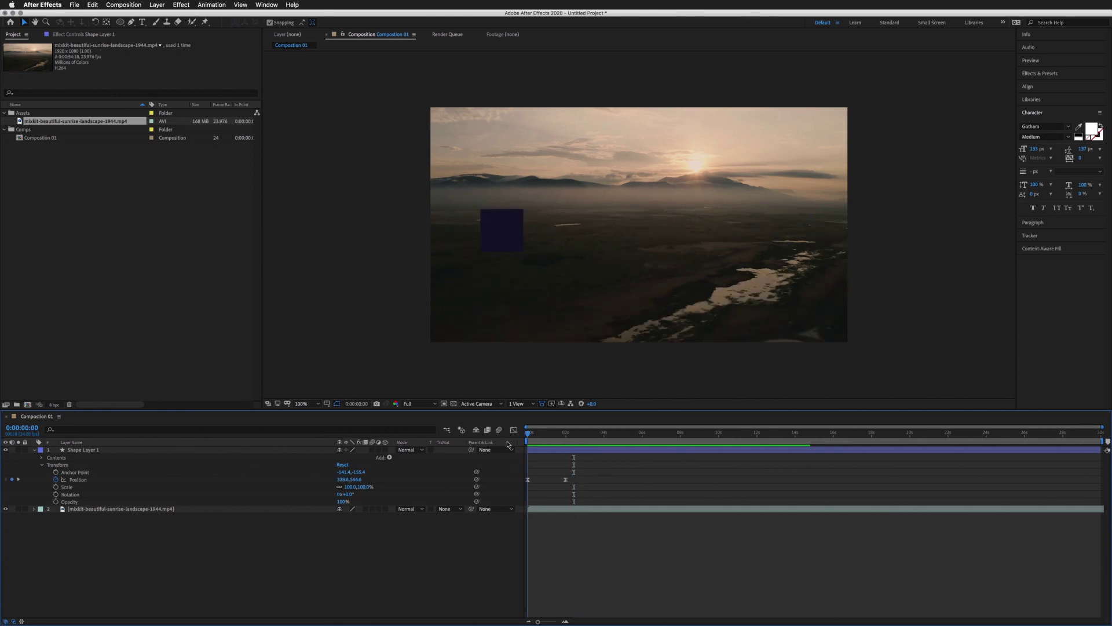
# Step: Show the square's Position speed curve in the Graph Editor, enlarged in time, and check that the speed graph is the one being edited
pyautogui.moveTo(577, 475); pyautogui.dragTo(520, 492)
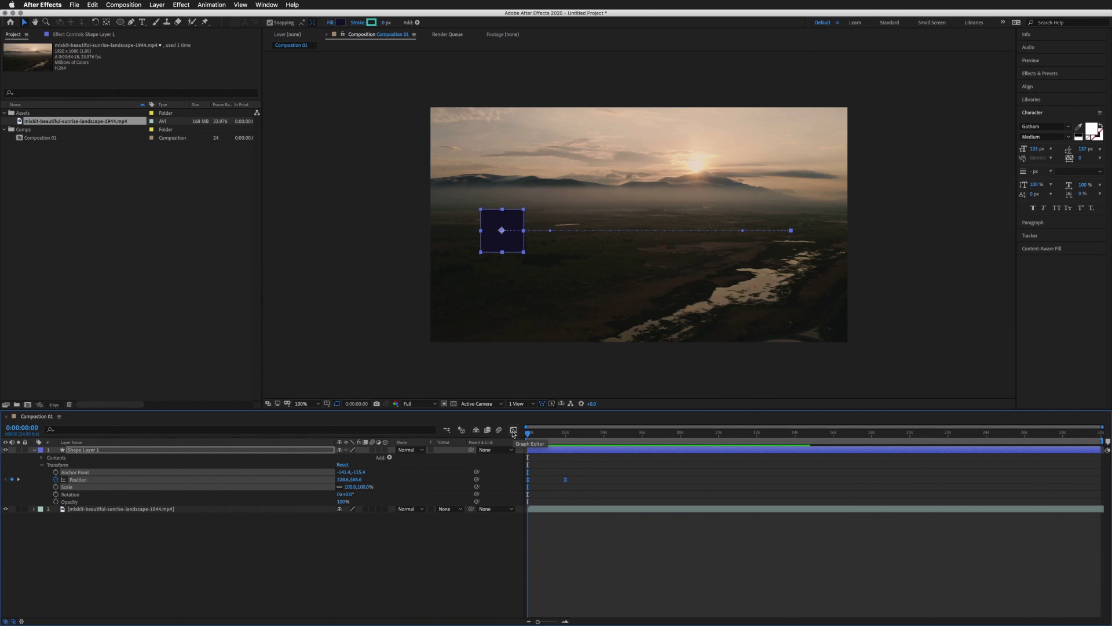
pyautogui.click(514, 431)
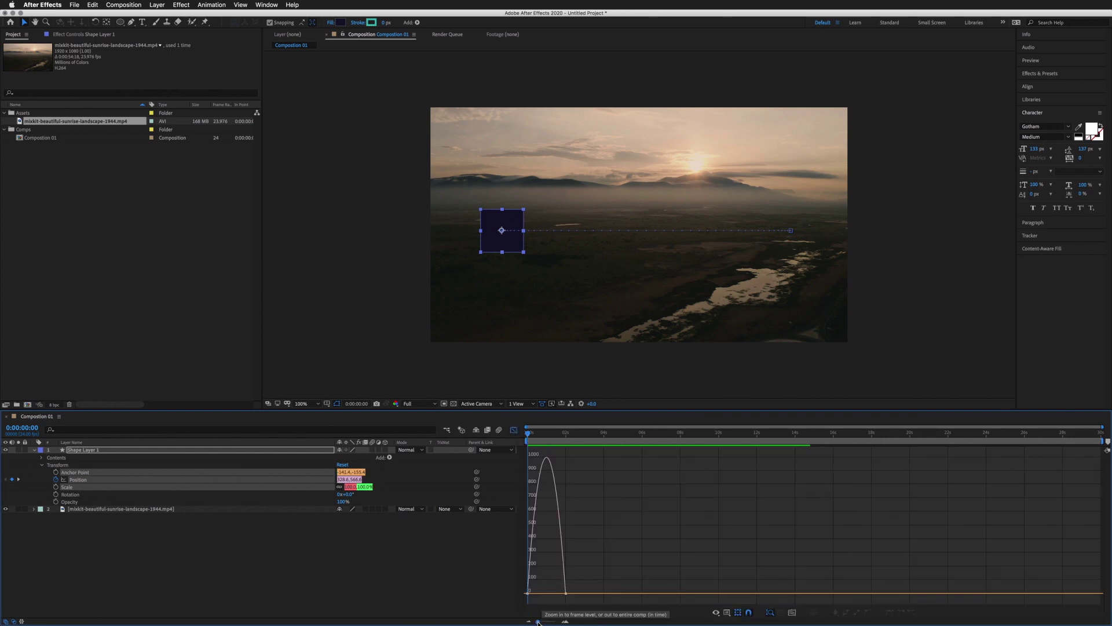
pyautogui.moveTo(538, 621); pyautogui.dragTo(560, 623)
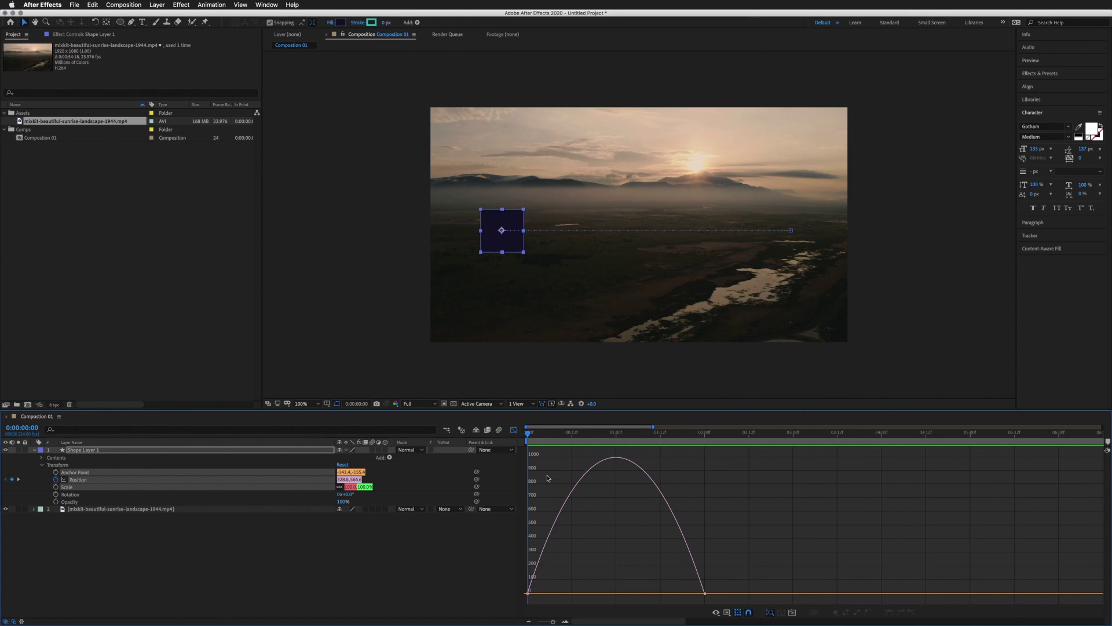
pyautogui.click(727, 613)
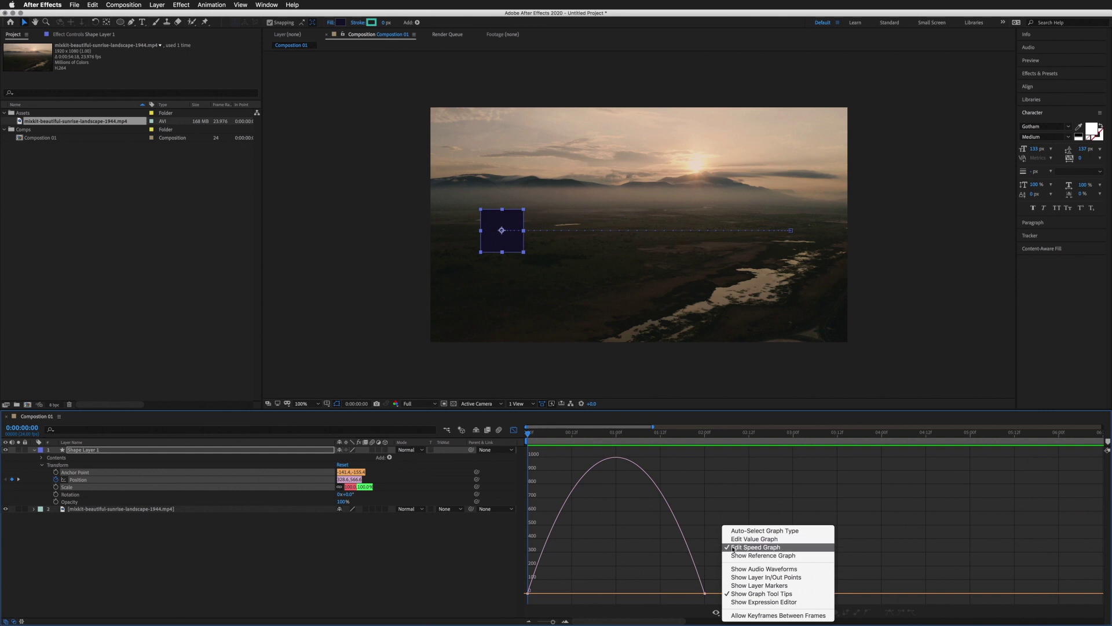
pyautogui.click(606, 544)
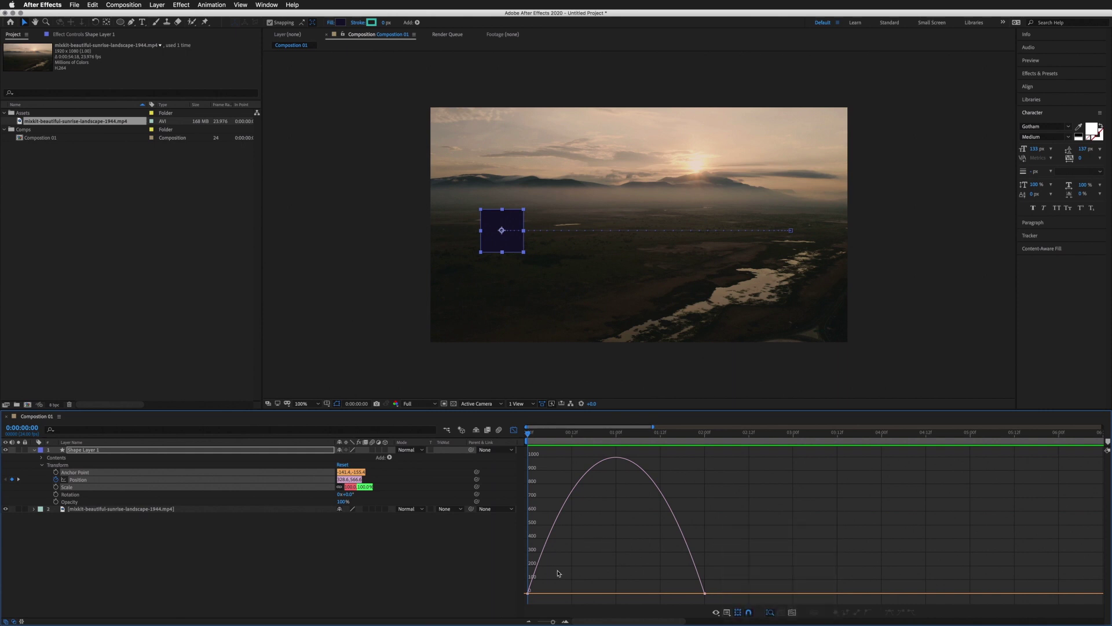
# Step: Lengthen the ease handles of both Position keyframes so the speed curve forms a steep peak midway between them
pyautogui.moveTo(588, 555); pyautogui.dragTo(592, 593)
pyautogui.moveTo(642, 562); pyautogui.dragTo(744, 610)
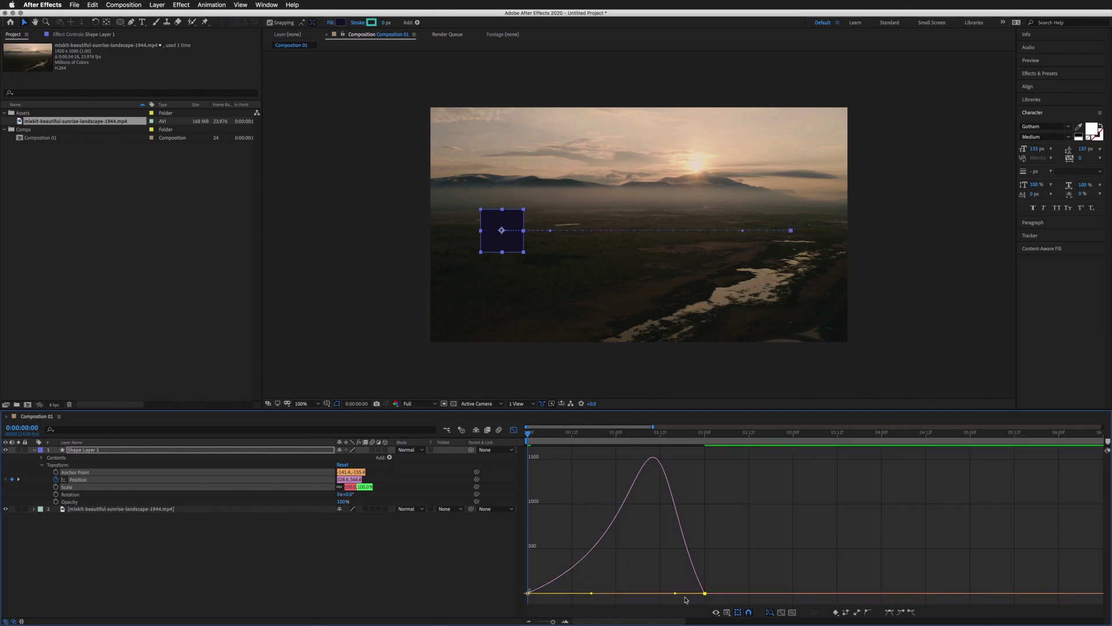
pyautogui.moveTo(675, 594); pyautogui.dragTo(640, 593)
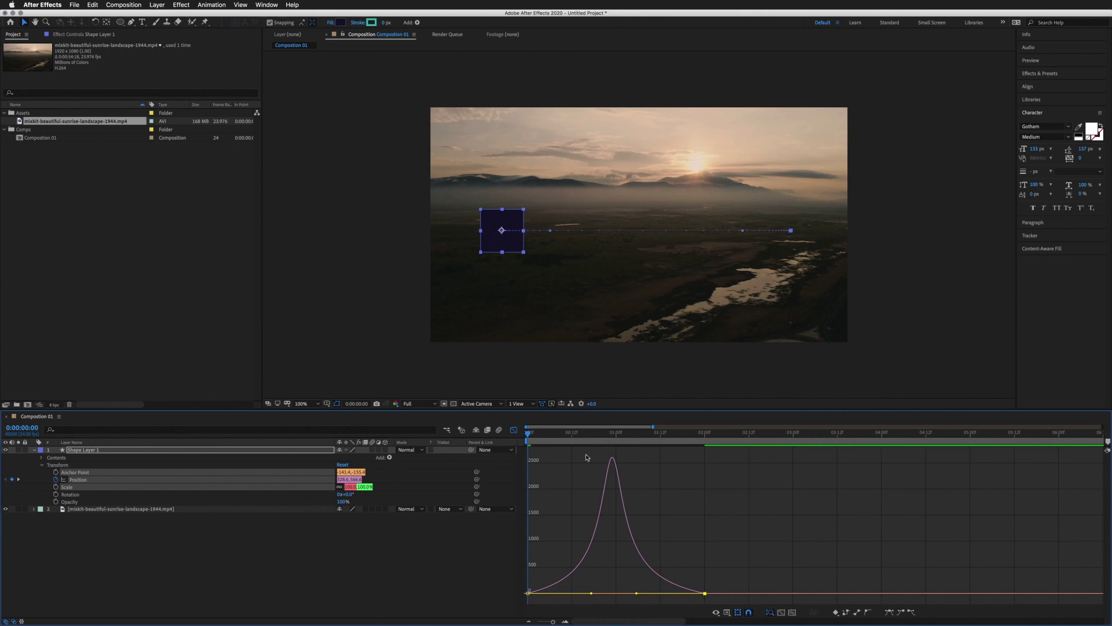
# Step: Preview the square's sharper acceleration, then scrub from the start to about 0:00:02:01
pyautogui.press('space')
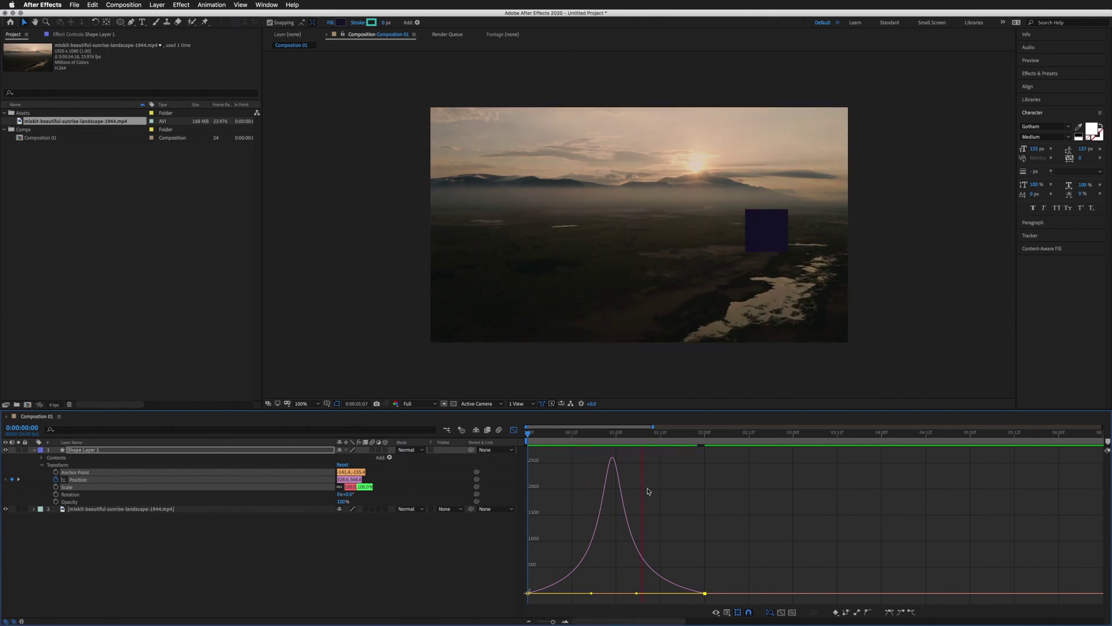
pyautogui.press('space')
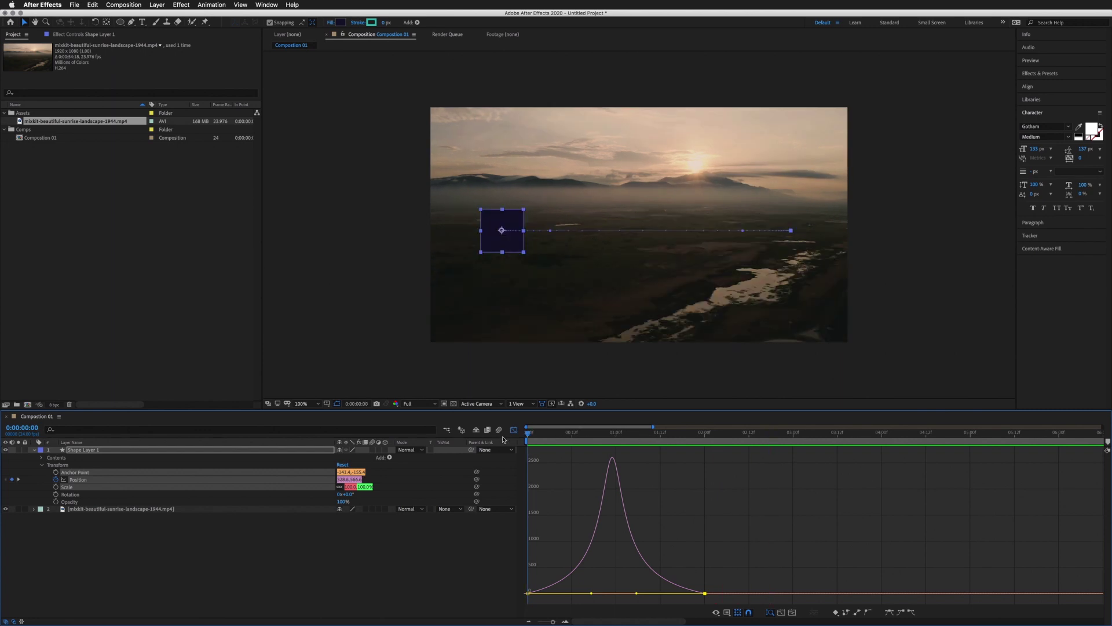
pyautogui.press('space')
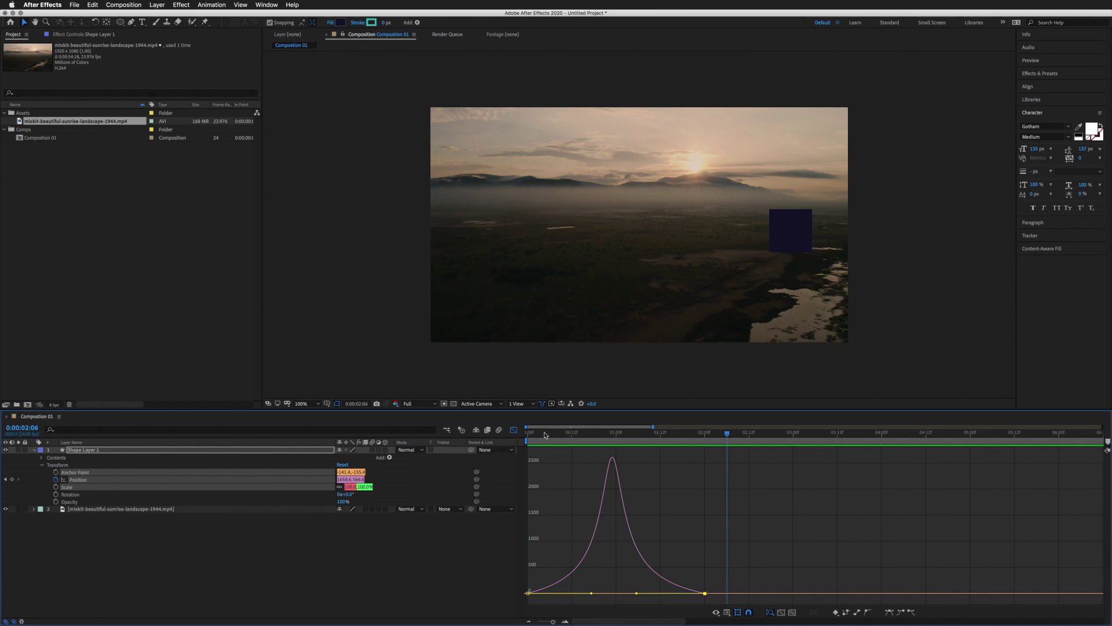
pyautogui.press('space')
pyautogui.moveTo(526, 434); pyautogui.dragTo(707, 450)
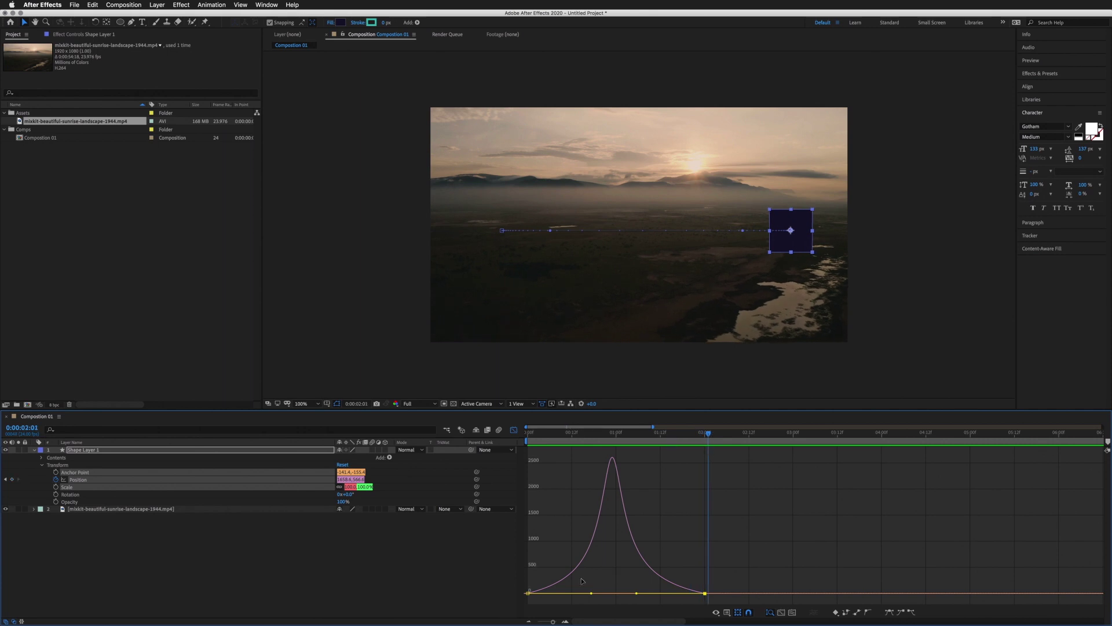
# Step: Shorten the first Position keyframe's ease handle so the speed peaks right at the start and slows gradually
pyautogui.moveTo(565, 558); pyautogui.dragTo(524, 602)
pyautogui.moveTo(592, 595); pyautogui.dragTo(538, 598)
pyautogui.moveTo(636, 593); pyautogui.dragTo(628, 596)
pyautogui.moveTo(538, 594); pyautogui.dragTo(536, 596)
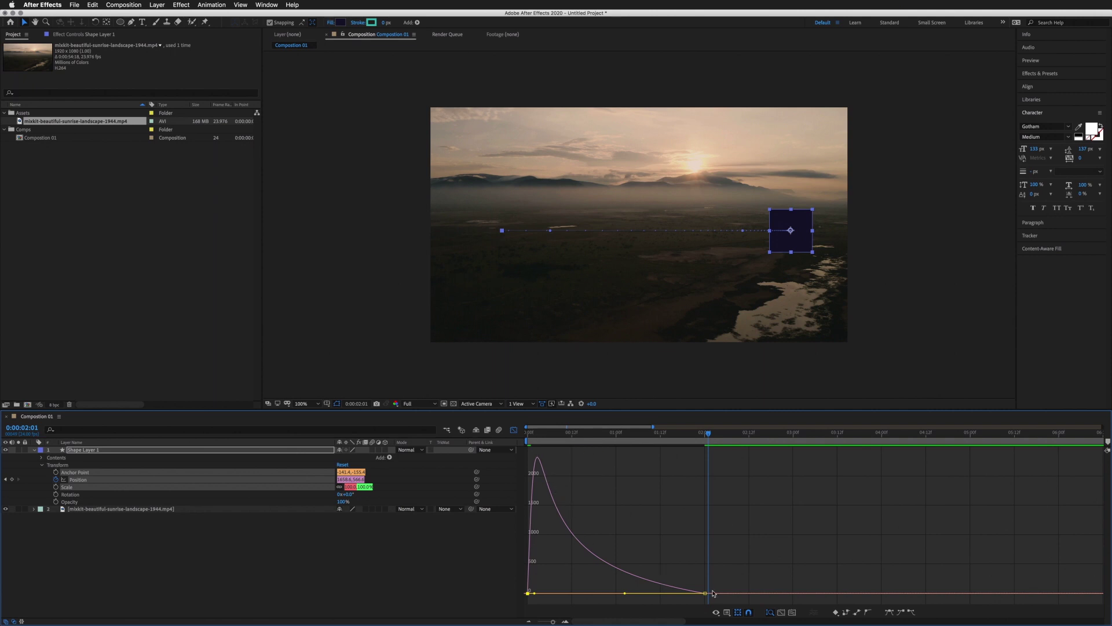
# Step: Preview the fast start and slow finish of the square's movement from the beginning of the timeline
pyautogui.moveTo(699, 438); pyautogui.dragTo(528, 437)
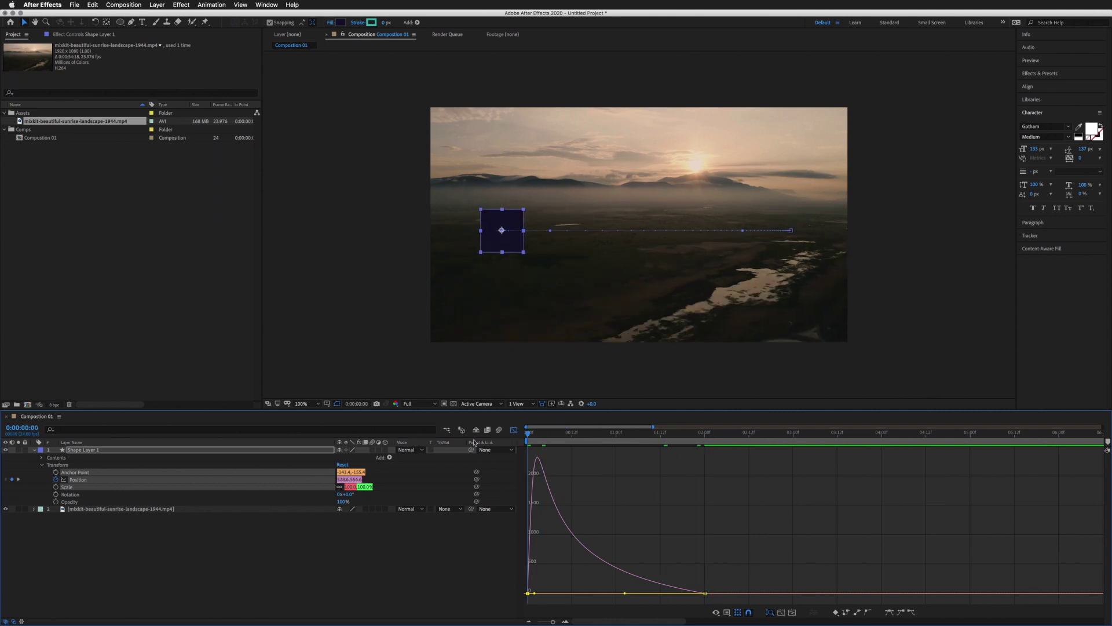
pyautogui.click(618, 504)
pyautogui.press('space')
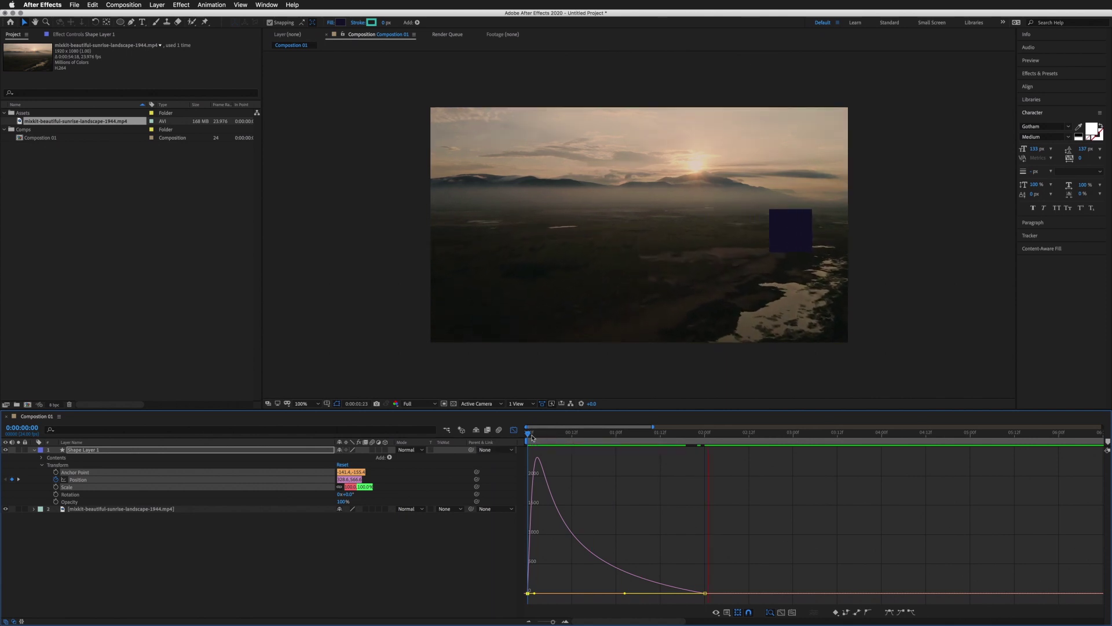
pyautogui.press('space')
pyautogui.press('space')
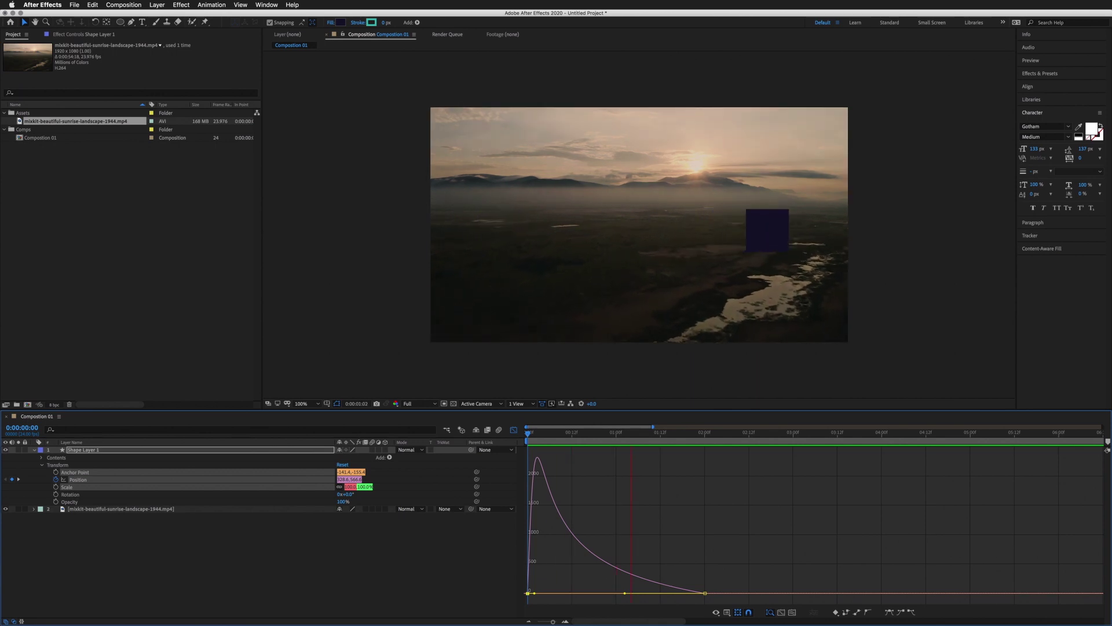
pyautogui.click(596, 552)
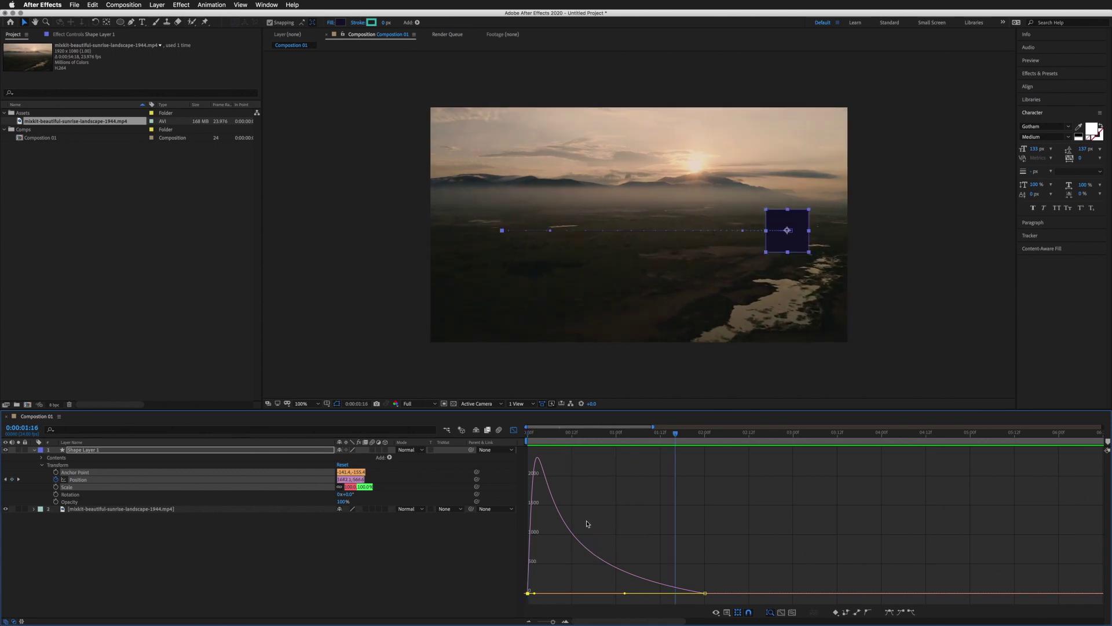
# Step: Recentre the speed peak between the two Position keyframes, and leave the Graph Editor after previewing the movement
pyautogui.moveTo(556, 575); pyautogui.dragTo(595, 597)
pyautogui.press('space')
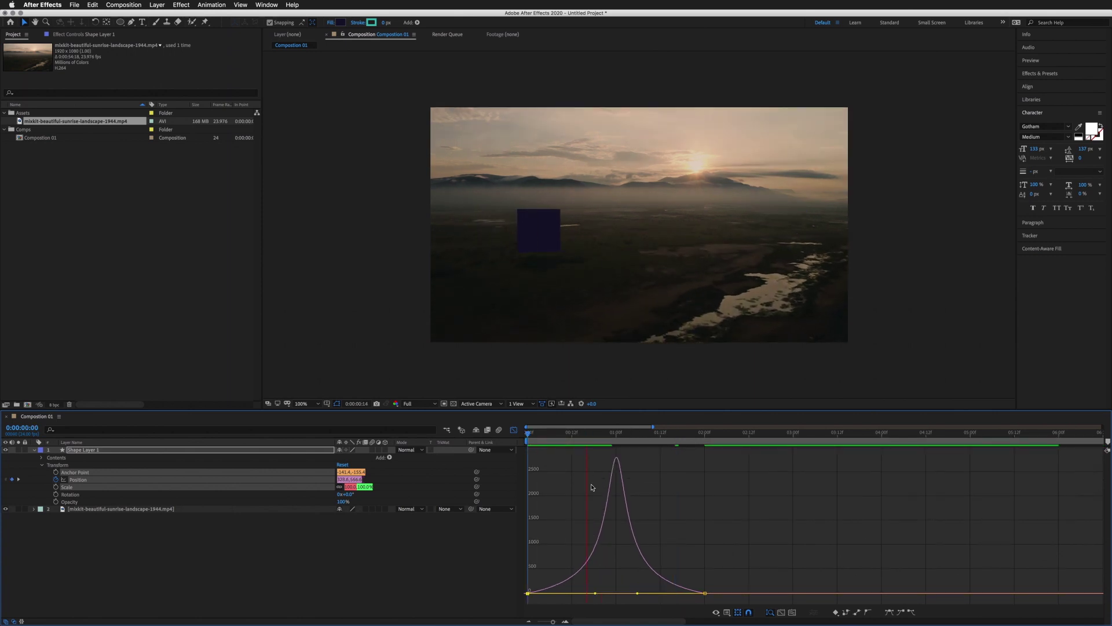
pyautogui.press('space')
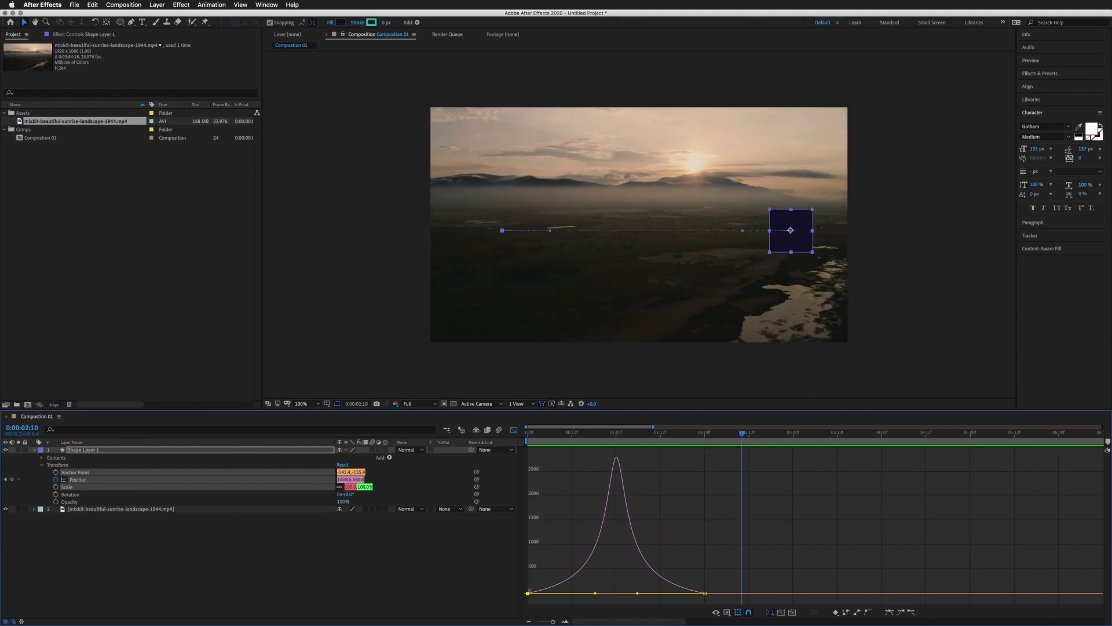
pyautogui.click(513, 432)
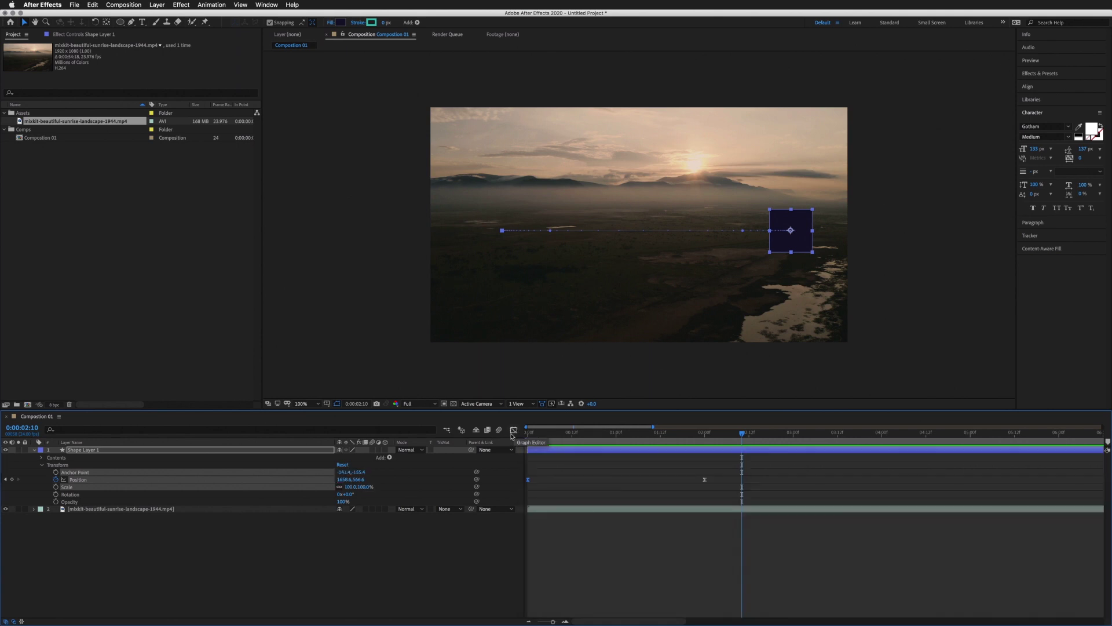
pyautogui.click(602, 474)
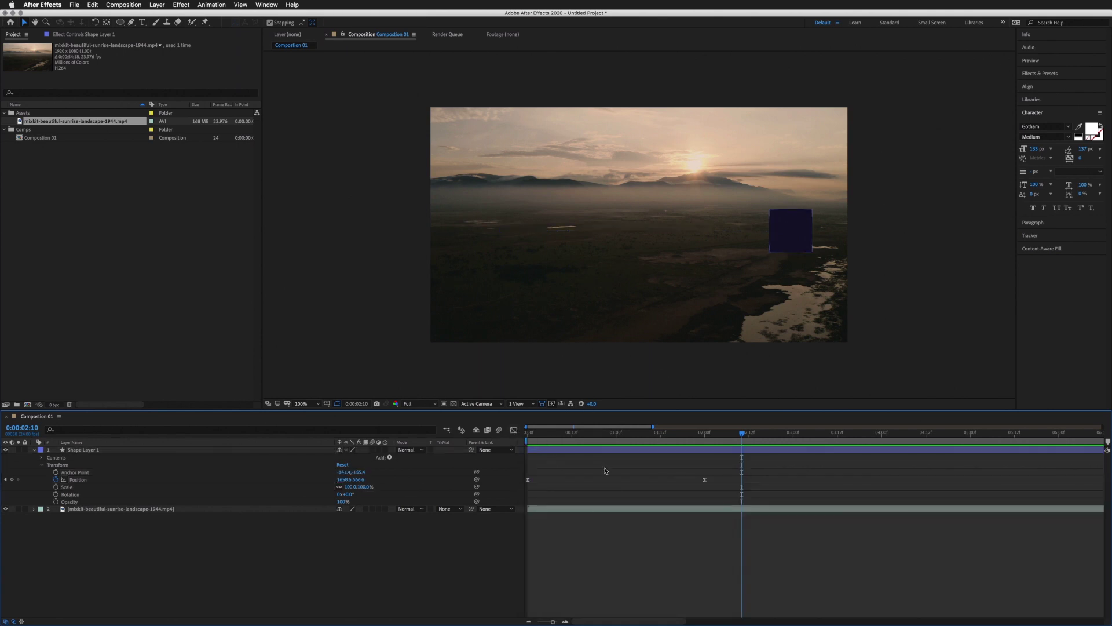
# Step: Add a text layer reading "This is text" in the upper-left area of the frame
pyautogui.click(142, 23)
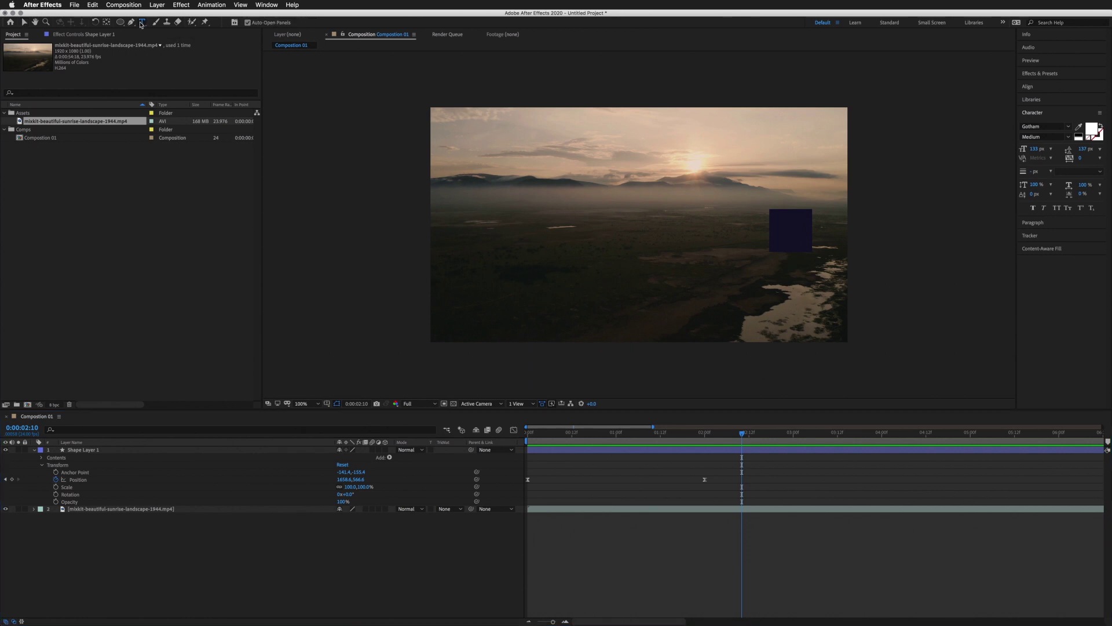
pyautogui.click(526, 167)
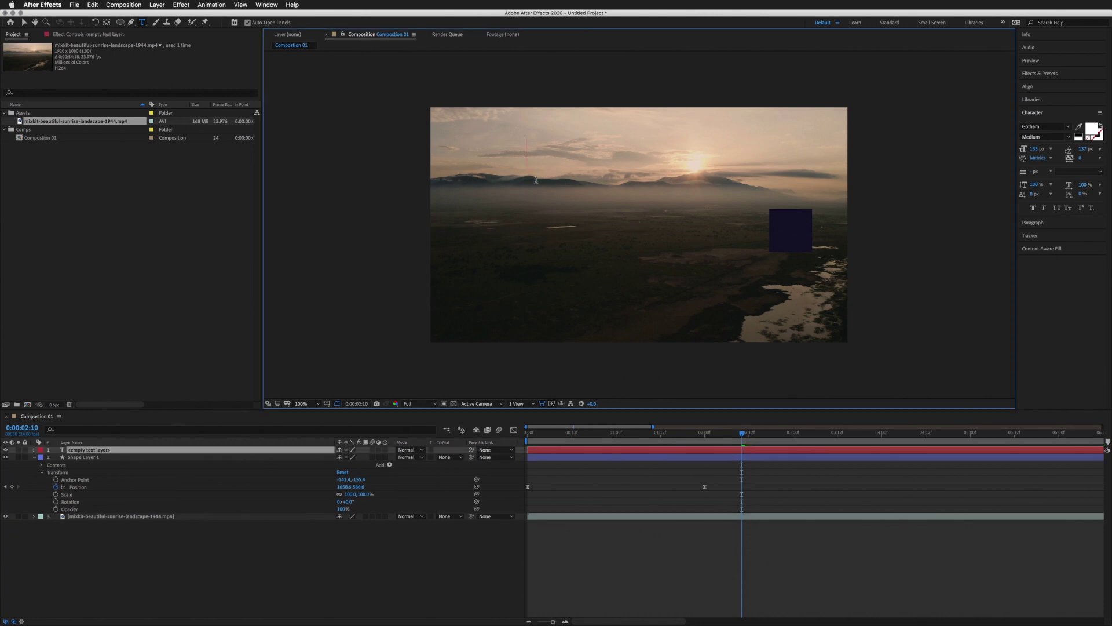
pyautogui.write('This')
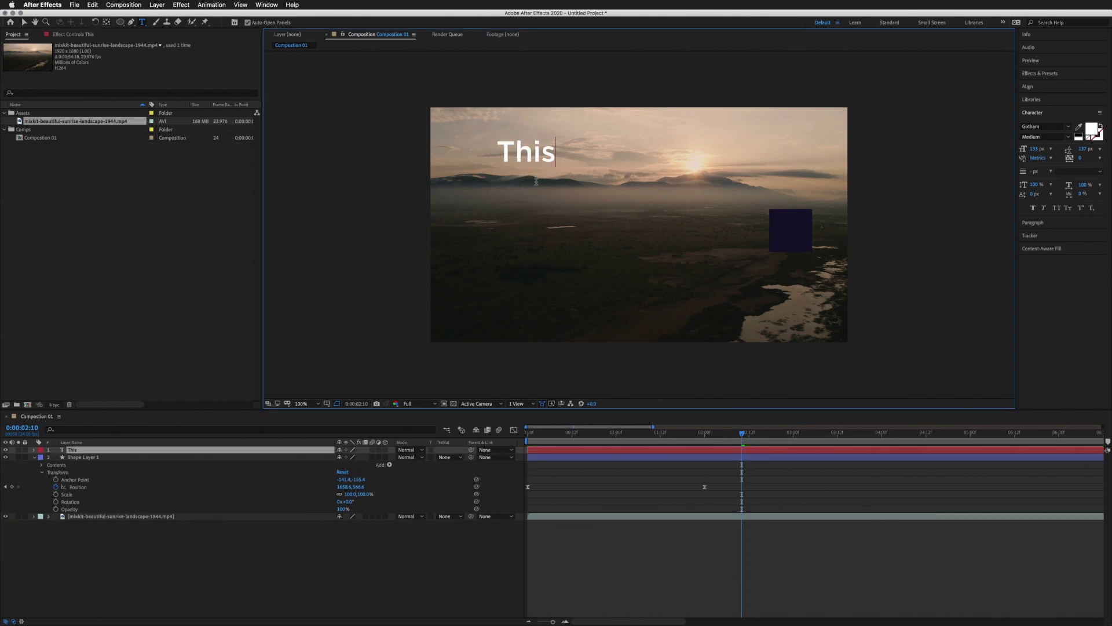
pyautogui.write(' is text')
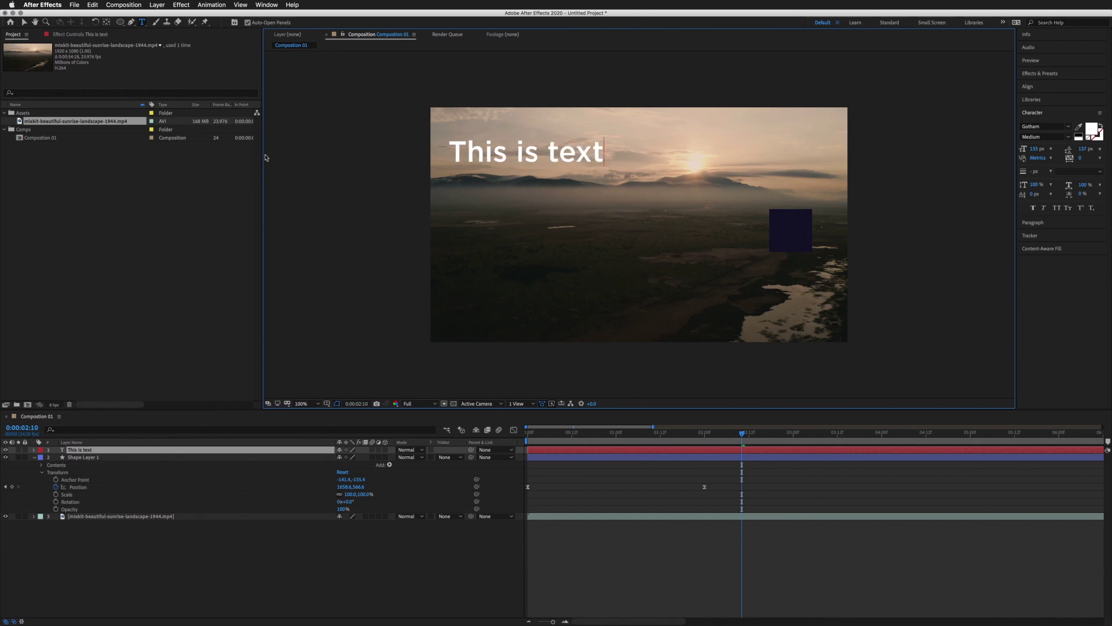
# Step: Move the text to the middle of the frame and collapse the Character settings
pyautogui.click(24, 23)
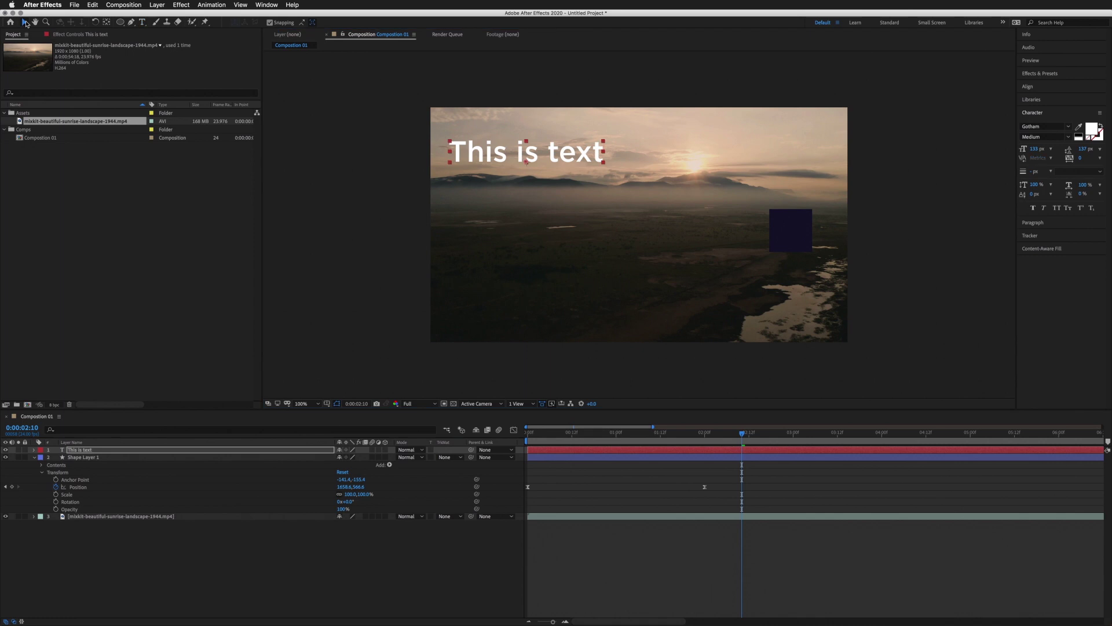
pyautogui.moveTo(484, 157); pyautogui.dragTo(597, 231)
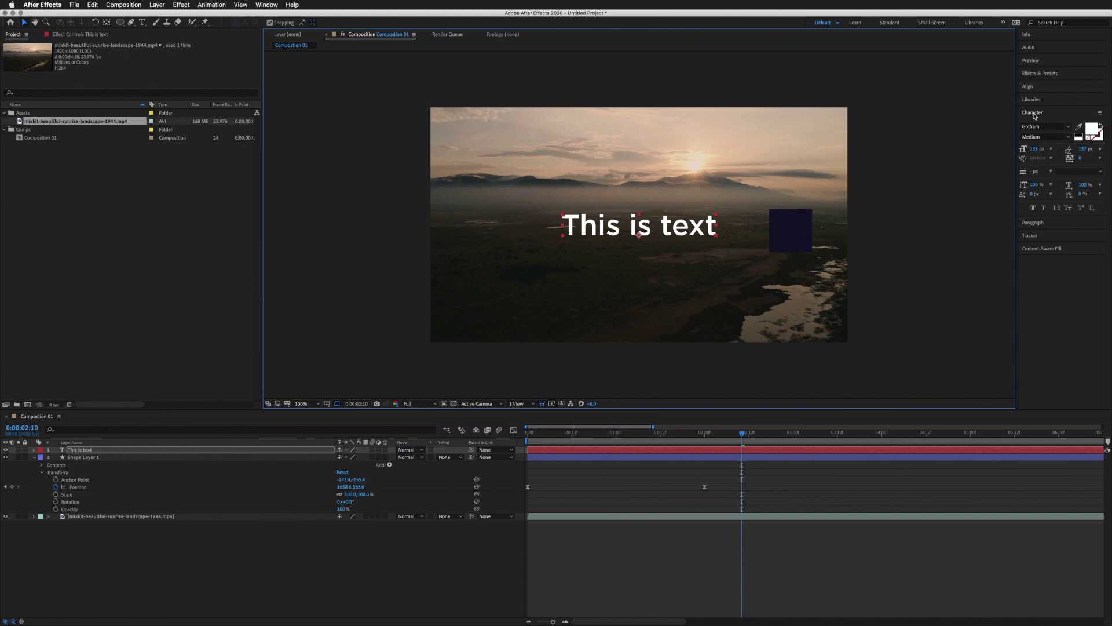
pyautogui.click(1035, 113)
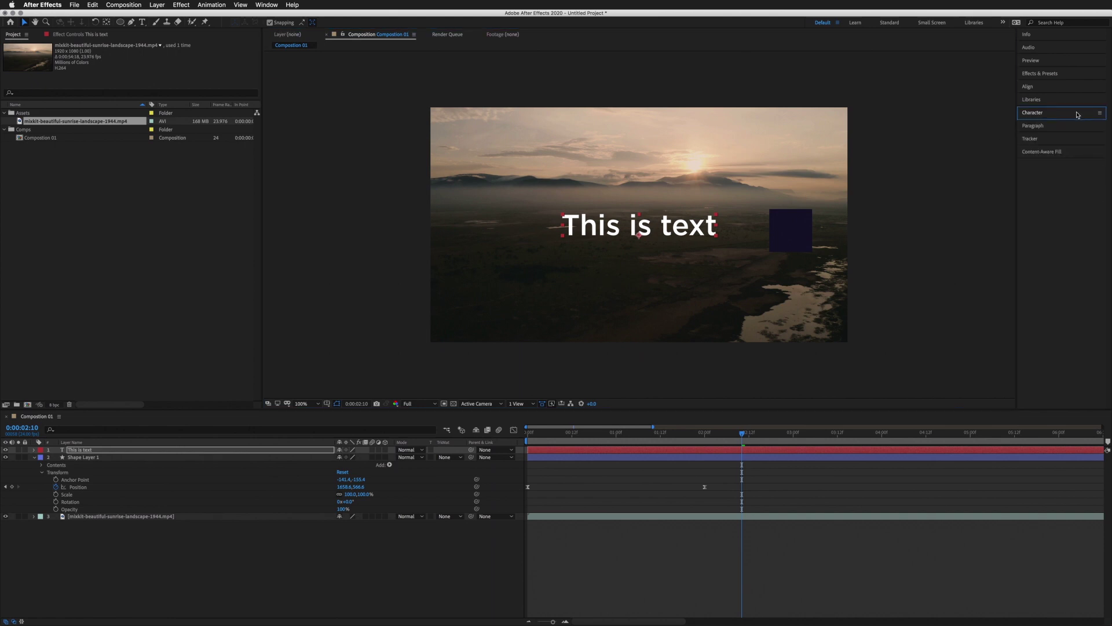
# Step: Expand the Character settings again and change the text's font family to Helvetica
pyautogui.click(1037, 127)
pyautogui.click(1037, 114)
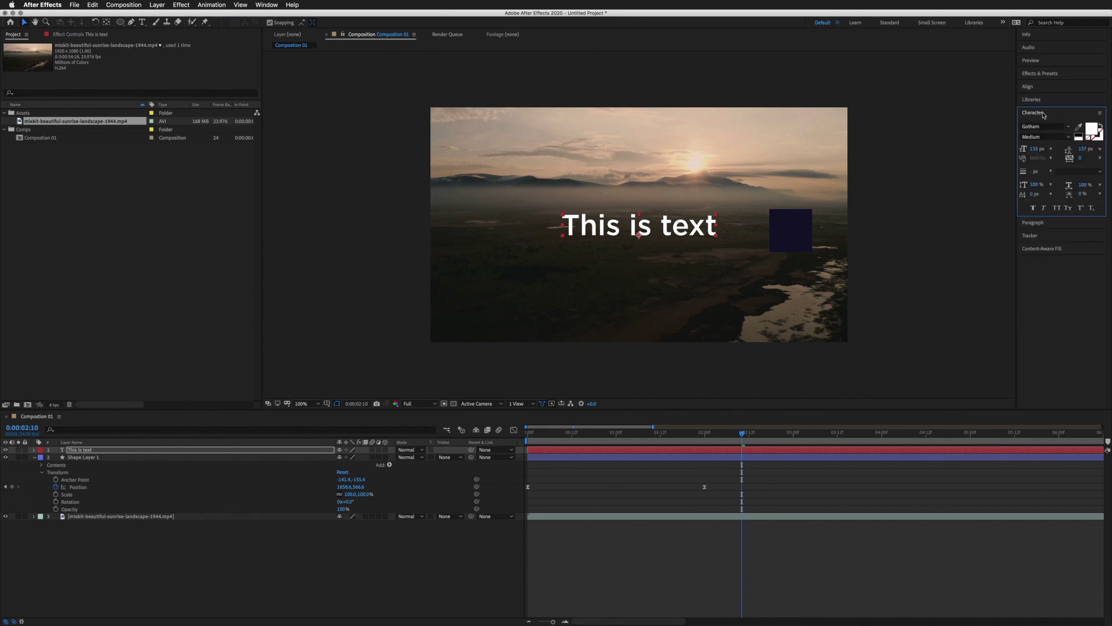
pyautogui.click(267, 5)
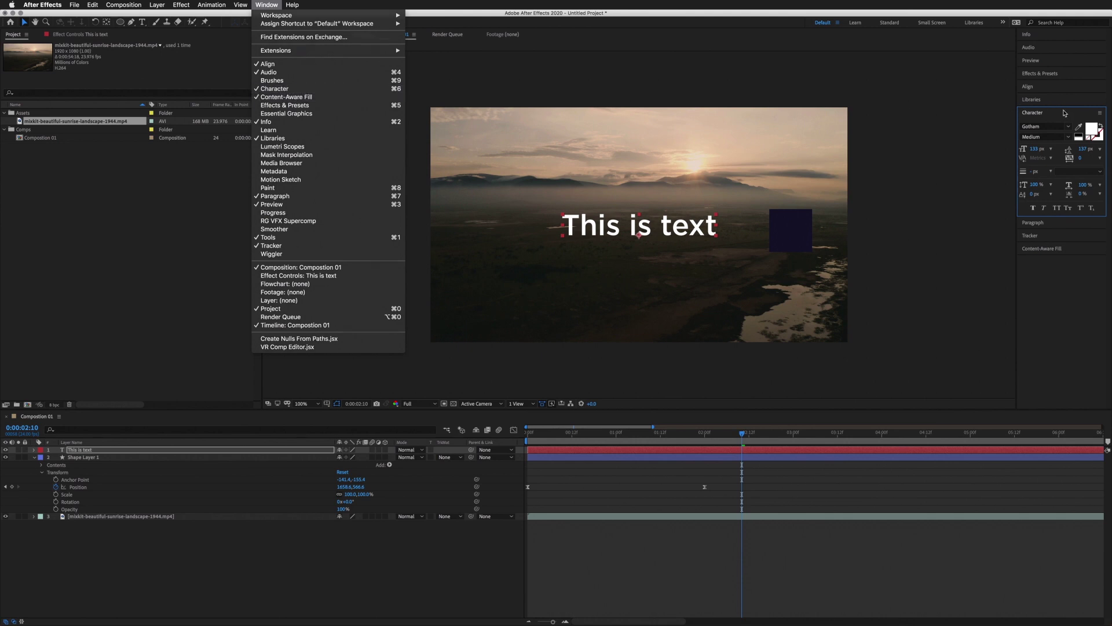
pyautogui.click(1051, 114)
pyautogui.click(1043, 126)
pyautogui.click(1043, 125)
pyautogui.click(1044, 125)
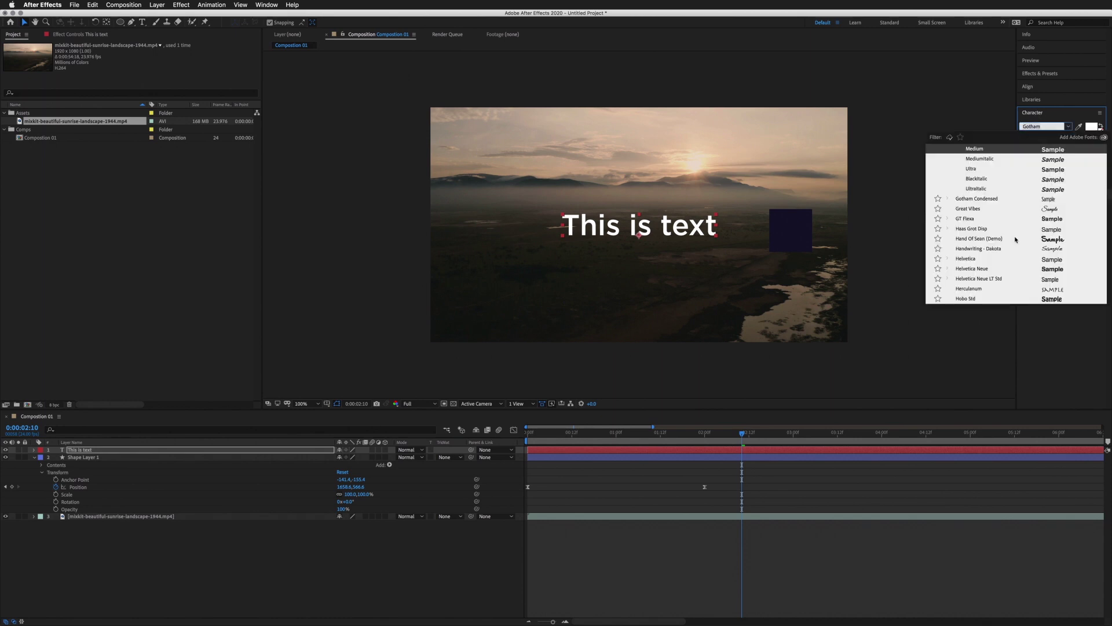
pyautogui.click(993, 259)
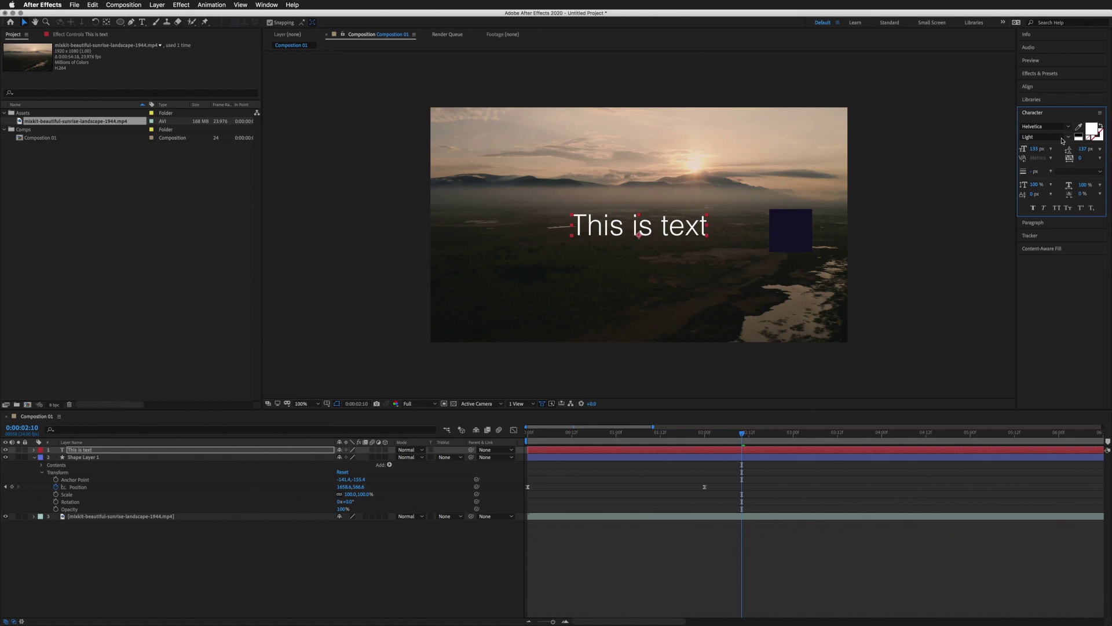
# Step: Change the fill colour of the text to red, #D73535
pyautogui.click(1092, 130)
pyautogui.click(507, 442)
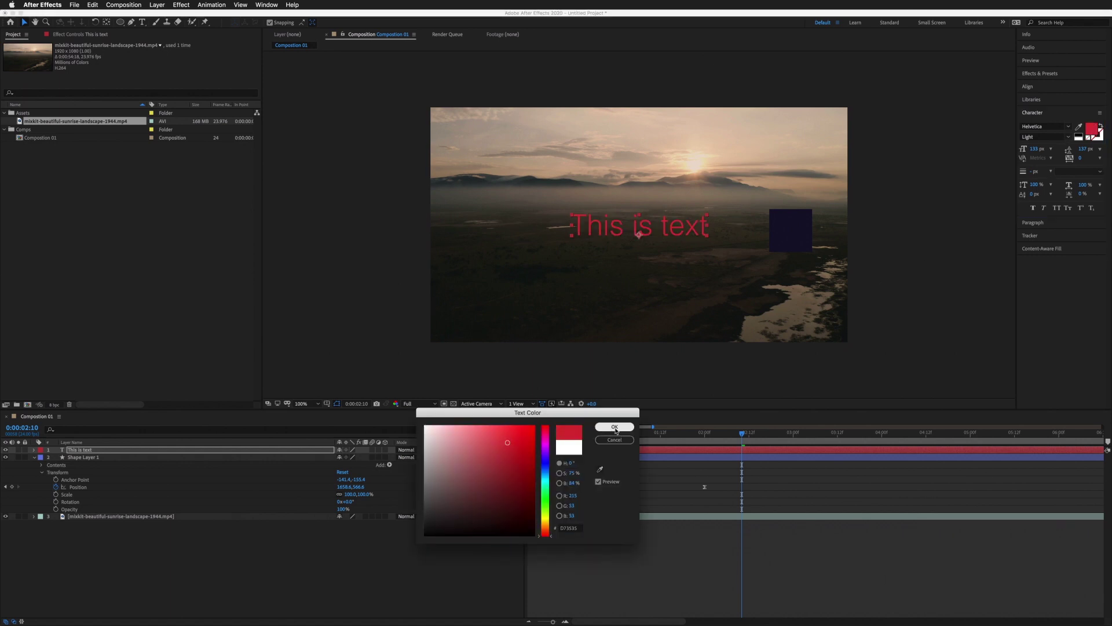
pyautogui.click(614, 427)
# Step: Set the text's font style to Bold and its font size to 128 px
pyautogui.click(1066, 137)
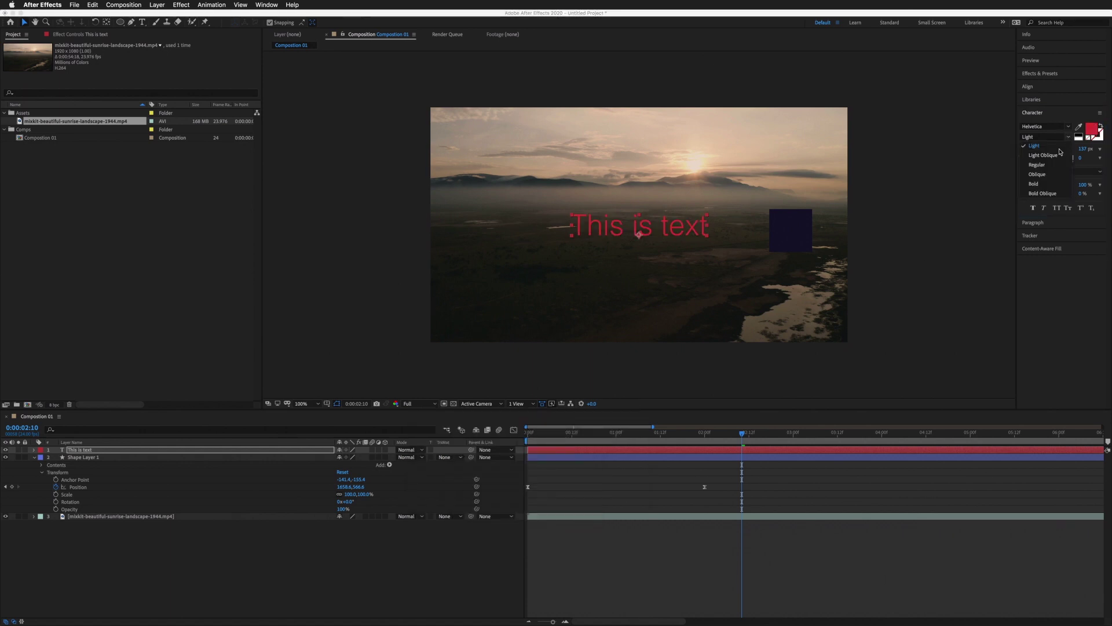
pyautogui.click(1043, 184)
pyautogui.moveTo(1041, 149); pyautogui.dragTo(1042, 149)
# Step: Change the text colour back to white and set the font style to Light
pyautogui.click(1092, 128)
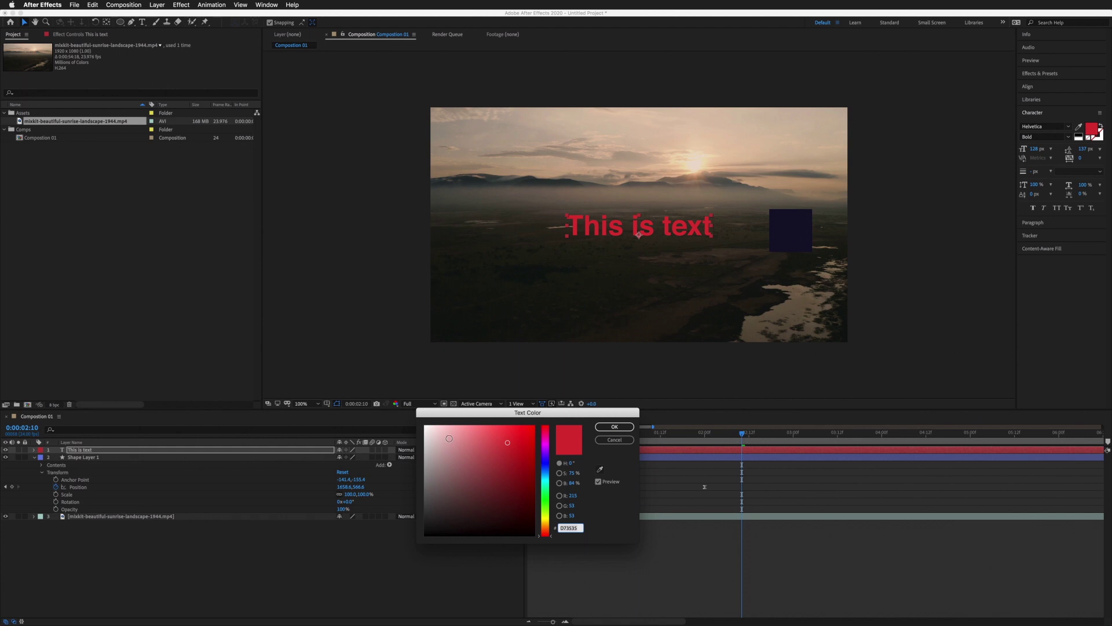
pyautogui.moveTo(449, 438); pyautogui.dragTo(400, 407)
pyautogui.click(615, 427)
pyautogui.click(1045, 136)
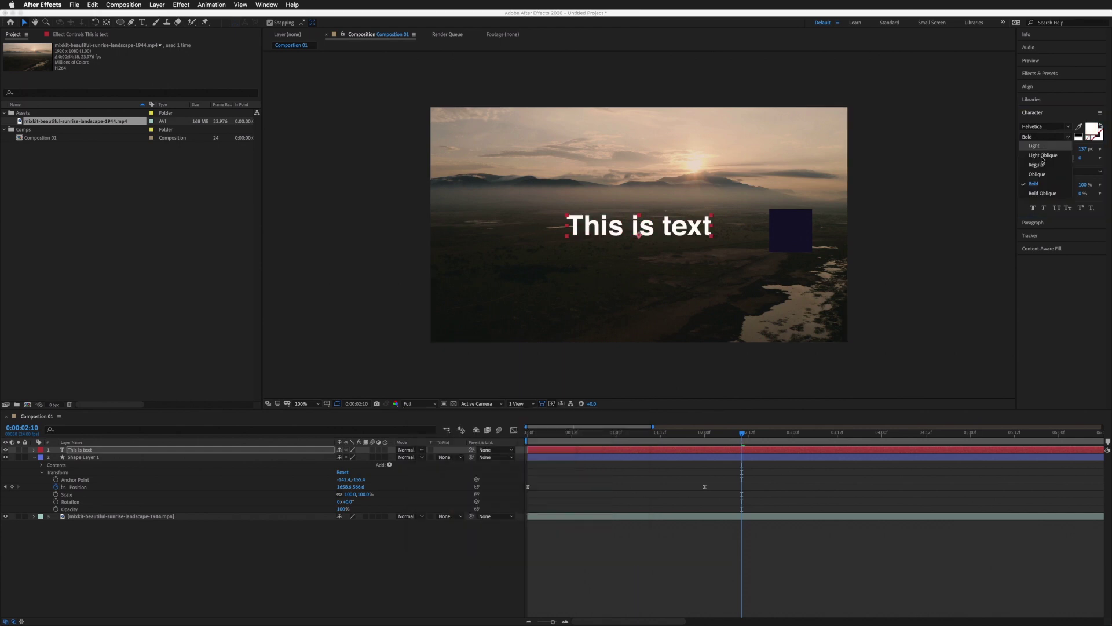
pyautogui.click(1046, 147)
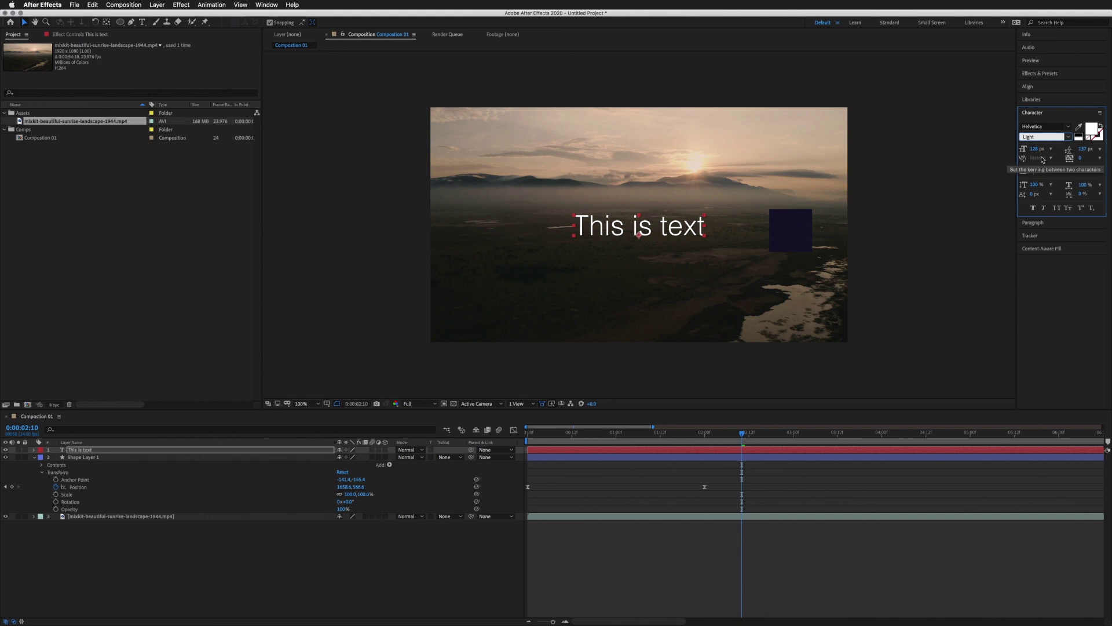
# Step: Try left and right alignment on the text in the Paragraph settings, and return it to centred alignment
pyautogui.click(1036, 225)
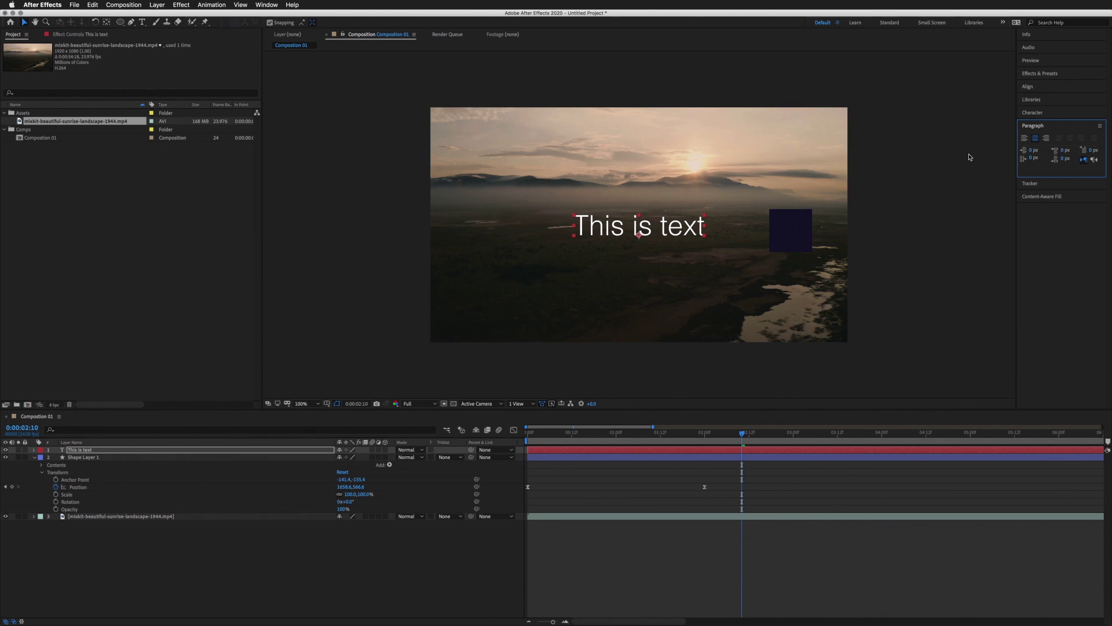
pyautogui.click(1027, 140)
pyautogui.click(1048, 139)
pyautogui.click(1036, 141)
# Step: Select the square and its Position keyframes, and preview its movement behind the text from the beginning of the timeline
pyautogui.click(789, 232)
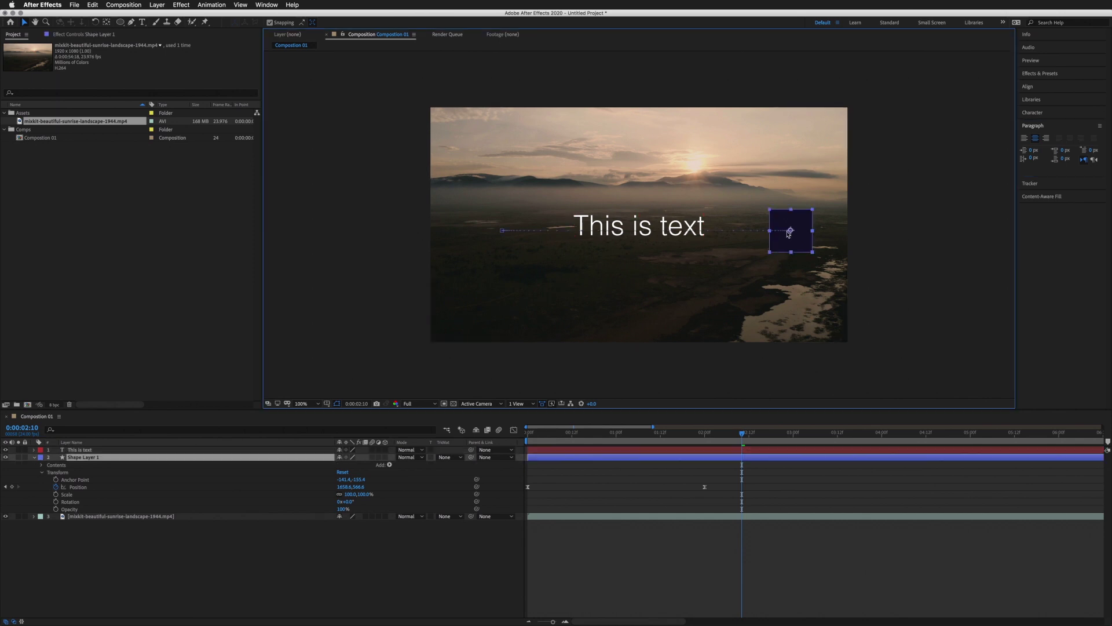
pyautogui.moveTo(717, 433); pyautogui.dragTo(567, 450)
pyautogui.press('space')
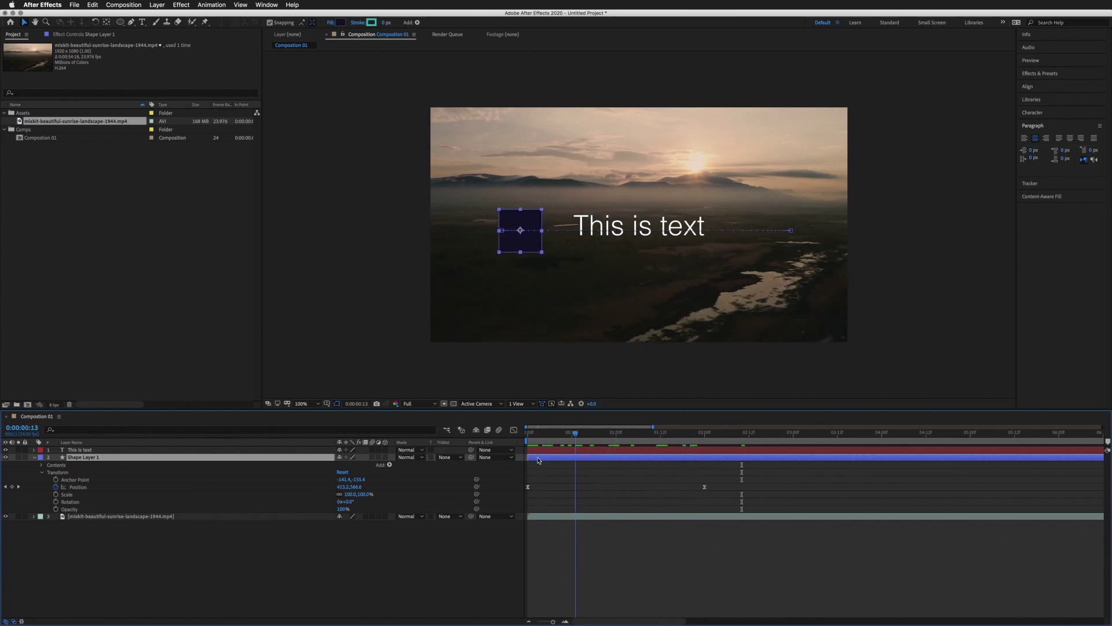
pyautogui.press('space')
pyautogui.click(553, 484)
pyautogui.click(528, 487)
pyautogui.click(723, 488)
pyautogui.click(704, 487)
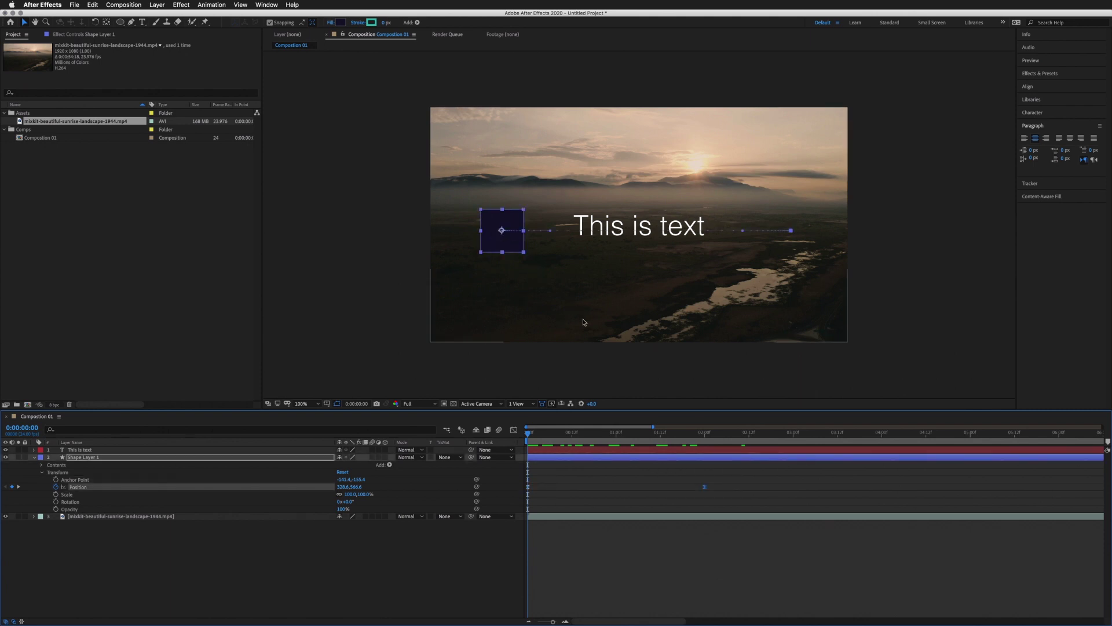
pyautogui.click(565, 434)
pyautogui.press('space')
# Step: Shift both of the square's Position keyframes together horizontally, setting X to 541.6 at the first keyframe
pyautogui.moveTo(542, 476); pyautogui.dragTo(522, 499)
pyautogui.click(522, 498)
pyautogui.click(502, 234)
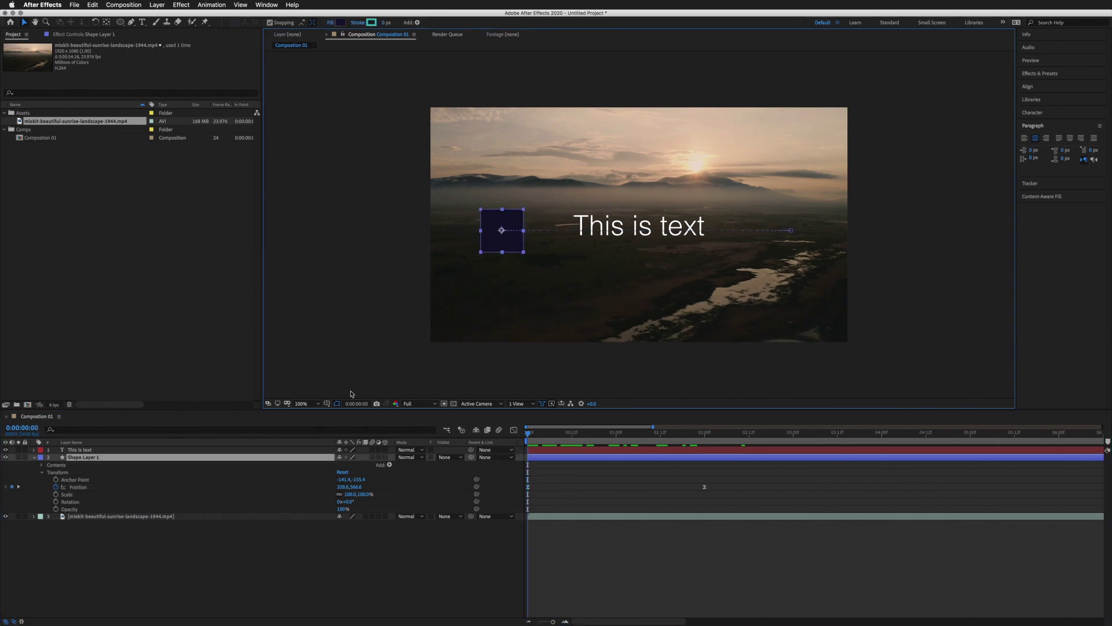
pyautogui.click(77, 487)
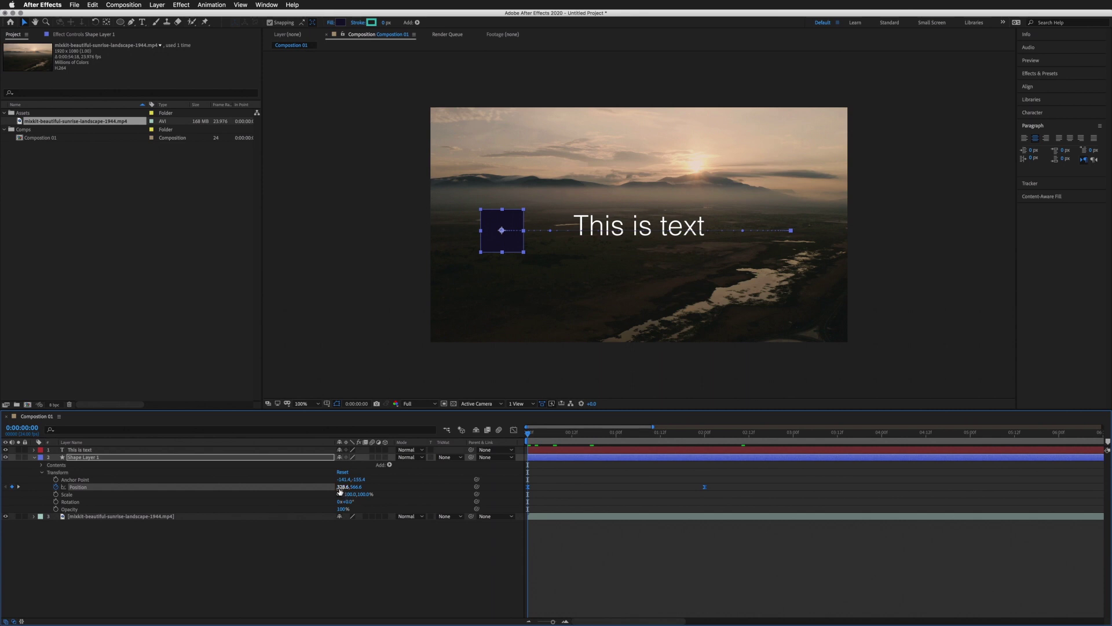
pyautogui.moveTo(341, 488); pyautogui.dragTo(431, 486)
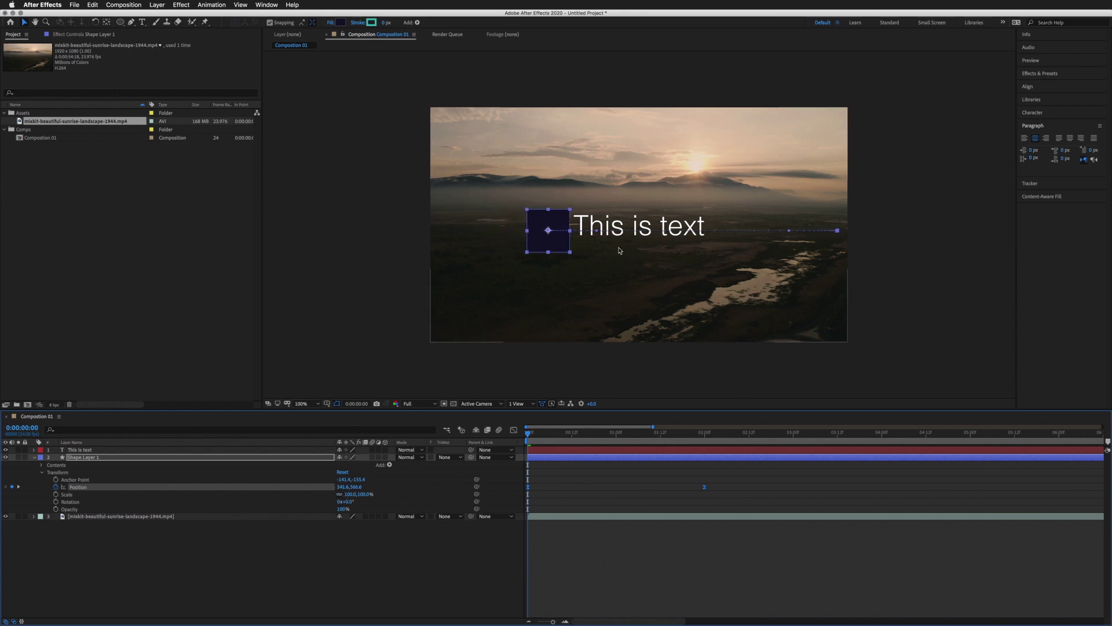
# Step: At the 2-second keyframe, set only that keyframe's Position X to 1375.6, placing the square just right of the text
pyautogui.click(679, 491)
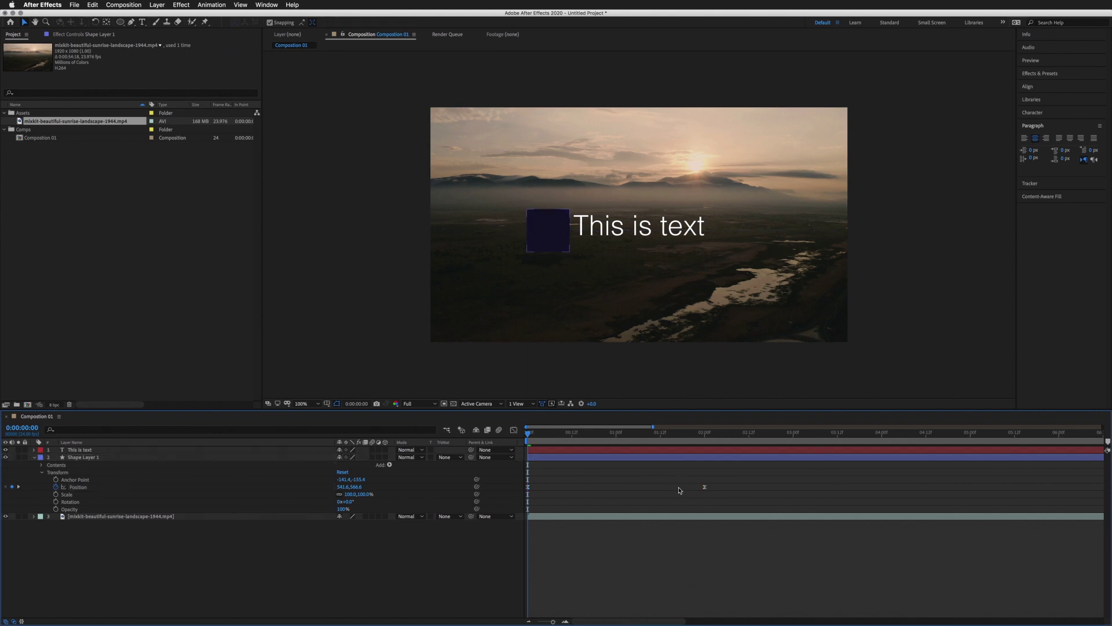
pyautogui.press('k')
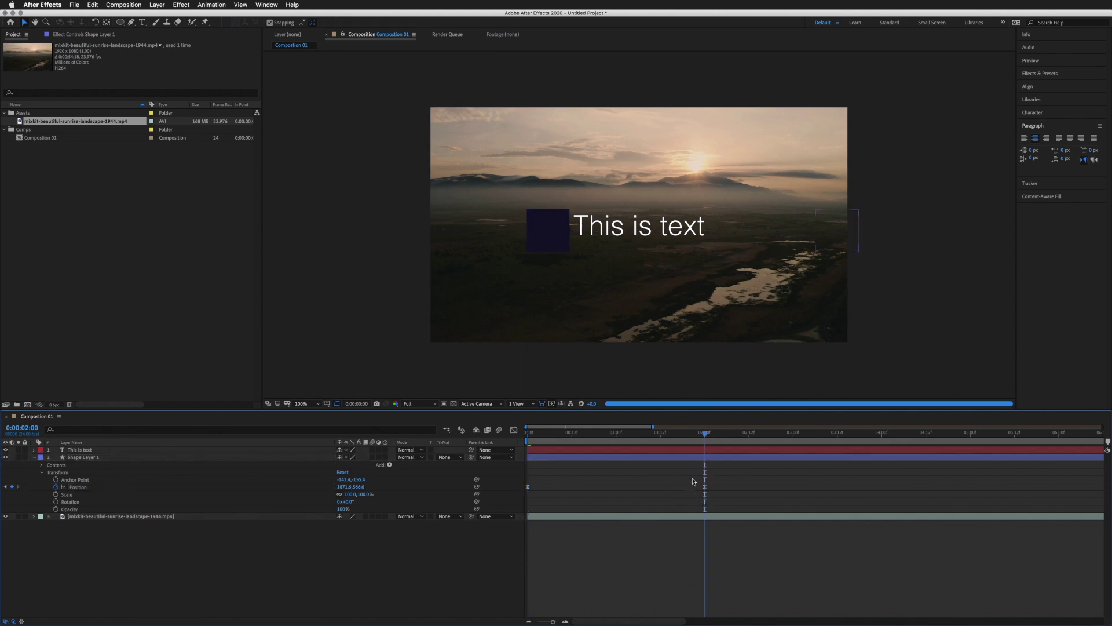
pyautogui.moveTo(693, 472); pyautogui.dragTo(718, 500)
pyautogui.click(253, 492)
pyautogui.moveTo(351, 486)
pyautogui.mouseDown()
pyautogui.moveTo(134, 490)
pyautogui.moveTo(709, 226)
pyautogui.moveTo(291, 509)
pyautogui.mouseUp()
pyautogui.click(655, 488)
# Step: Scrub and play through the timeline to check the square's movement from one side of the text to the other
pyautogui.moveTo(675, 434); pyautogui.dragTo(456, 444)
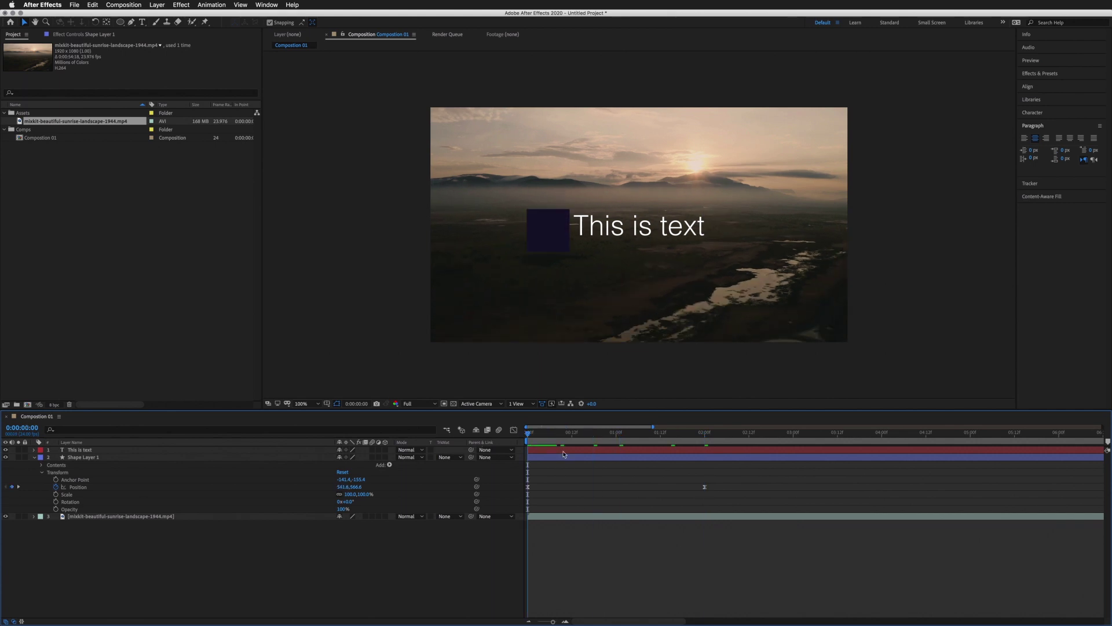
pyautogui.click(704, 445)
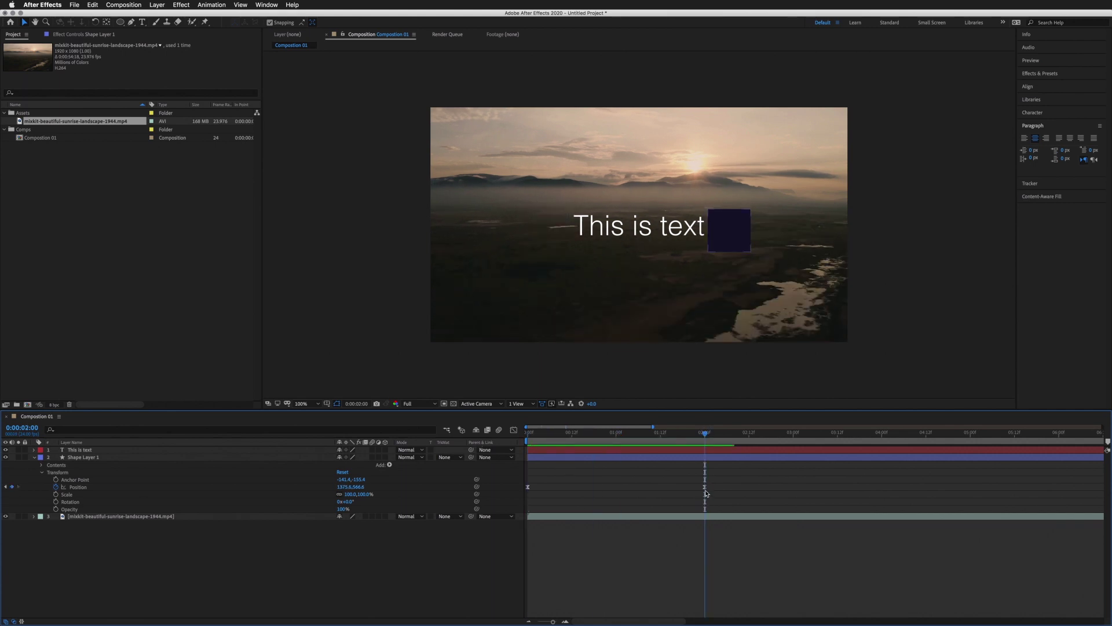
pyautogui.press('space')
pyautogui.press('space')
# Step: Select both Position keyframes and raise the square's whole path to Y 546.6
pyautogui.moveTo(731, 475); pyautogui.dragTo(523, 504)
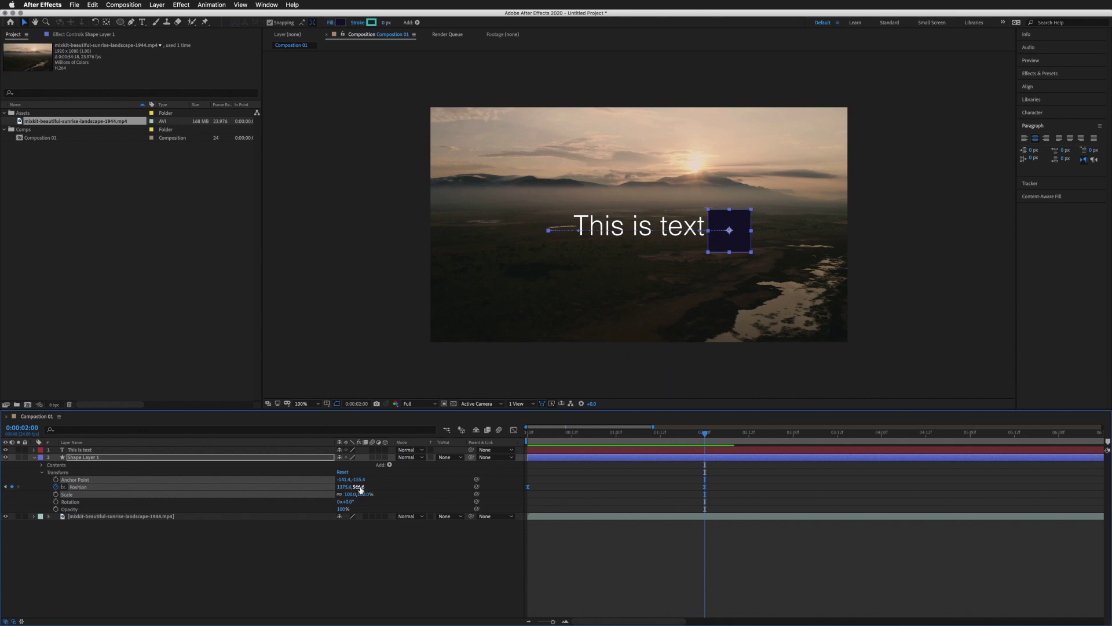
pyautogui.moveTo(358, 486); pyautogui.dragTo(347, 487)
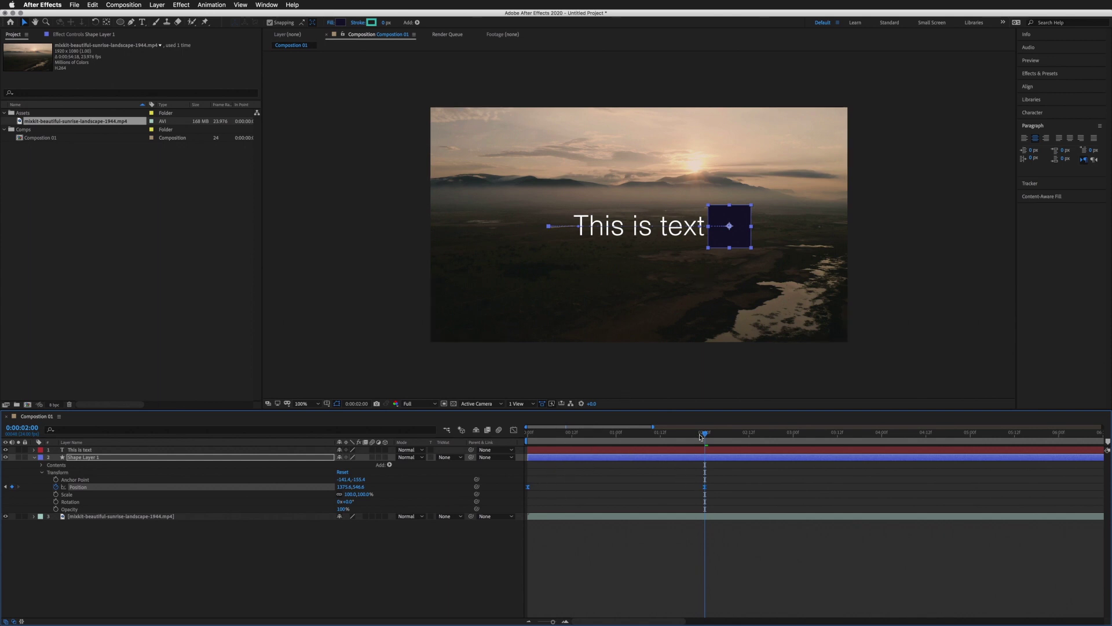
pyautogui.moveTo(701, 436)
pyautogui.mouseDown()
pyautogui.moveTo(481, 434)
pyautogui.moveTo(705, 436)
pyautogui.mouseUp()
# Step: Try raising only the second Position keyframe to Y 305.6, scrub through the diagonal motion, and undo the change
pyautogui.moveTo(691, 478); pyautogui.dragTo(683, 496)
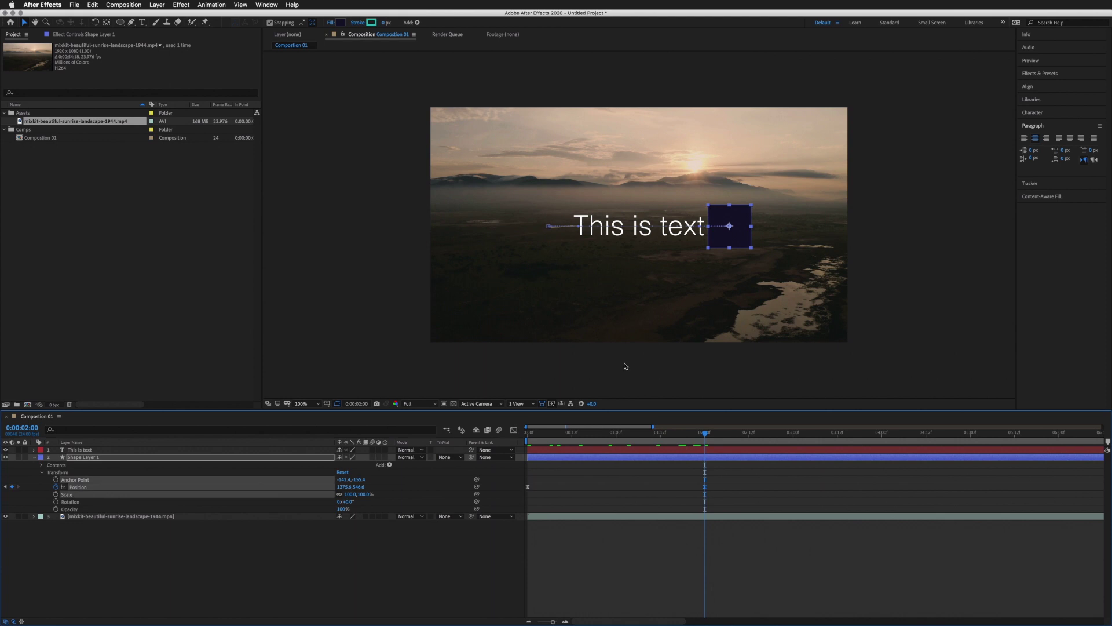
pyautogui.moveTo(351, 487); pyautogui.dragTo(278, 488)
pyautogui.press('pageup')
pyautogui.press('pageup')
pyautogui.press('pageup')
pyautogui.press('pageup')
pyautogui.moveTo(647, 434); pyautogui.dragTo(705, 445)
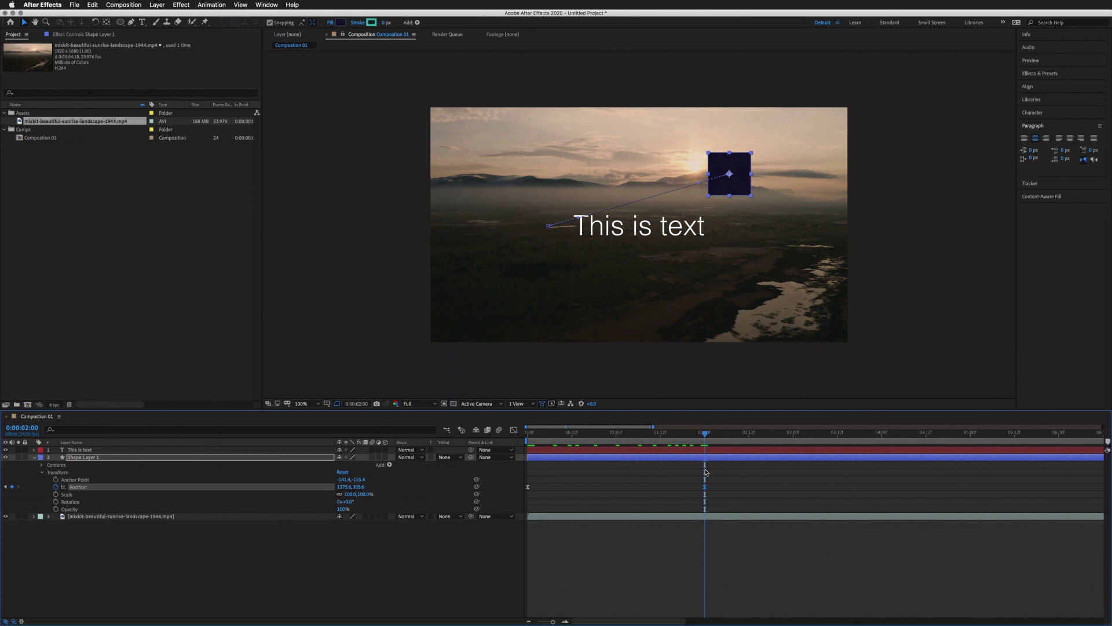
pyautogui.press('super+z')
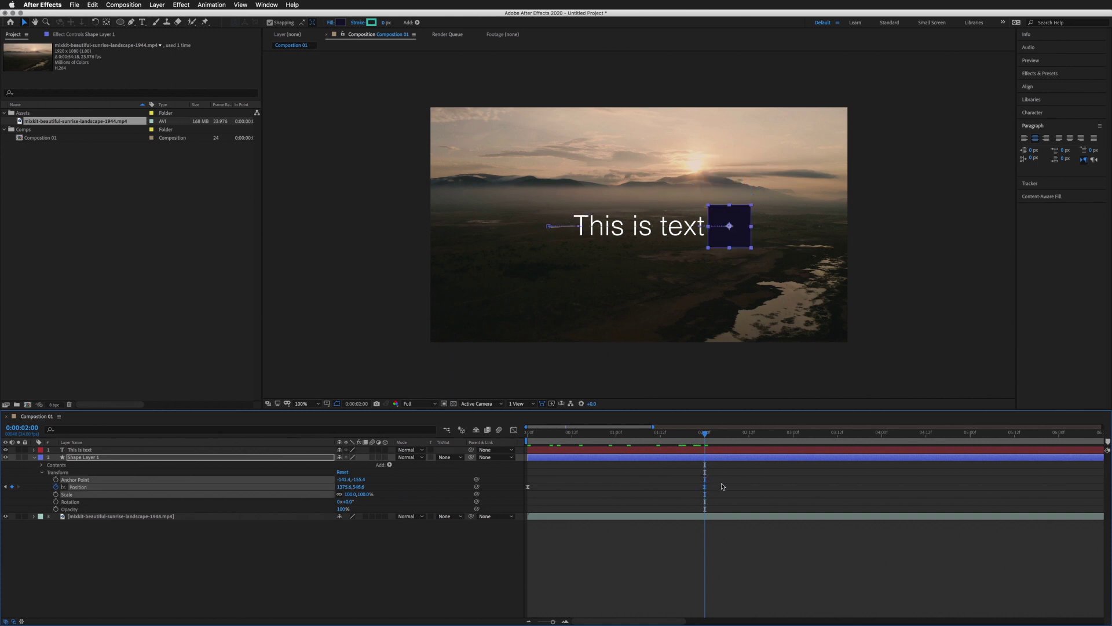
# Step: Select both of the square's Position keyframes and apply Time-Reverse Keyframes to them
pyautogui.moveTo(732, 477); pyautogui.dragTo(527, 503)
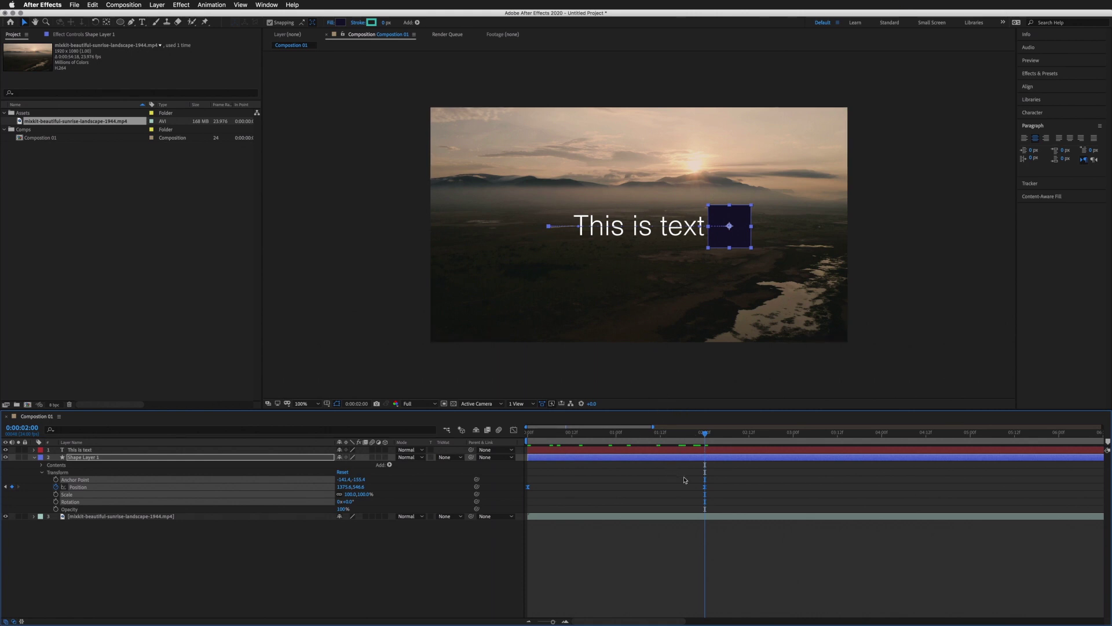
pyautogui.rightClick(706, 491)
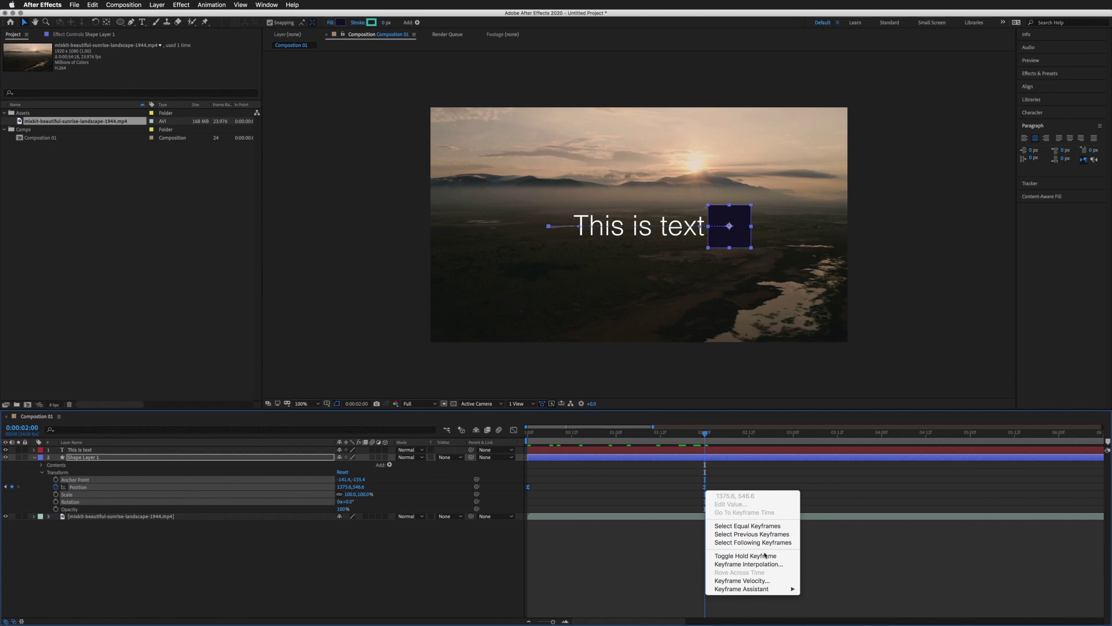
pyautogui.moveTo(776, 591)
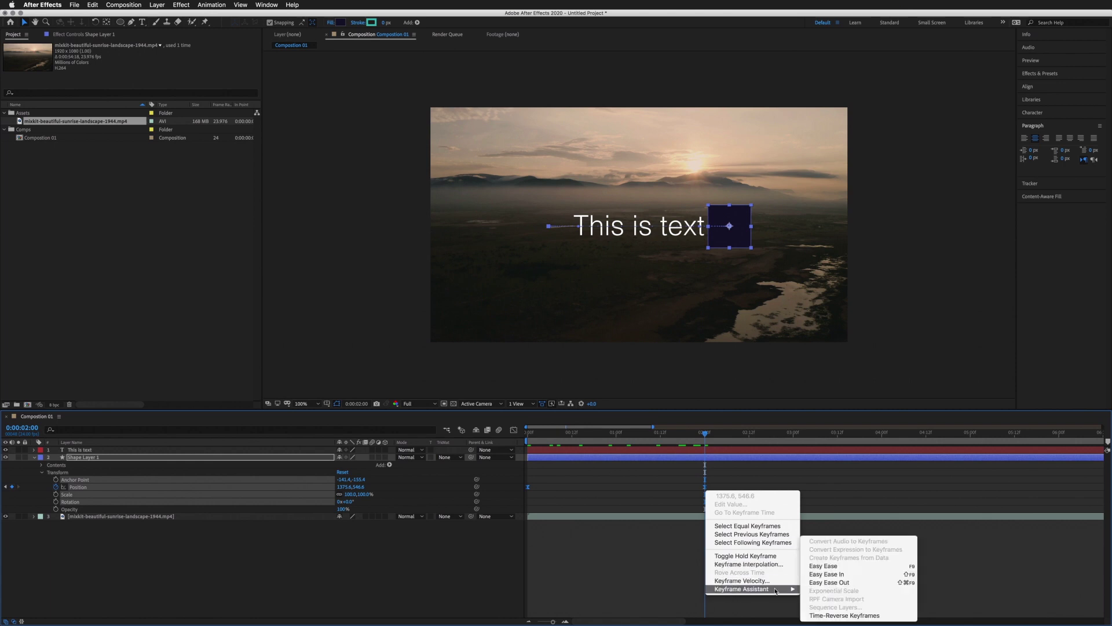
pyautogui.click(846, 616)
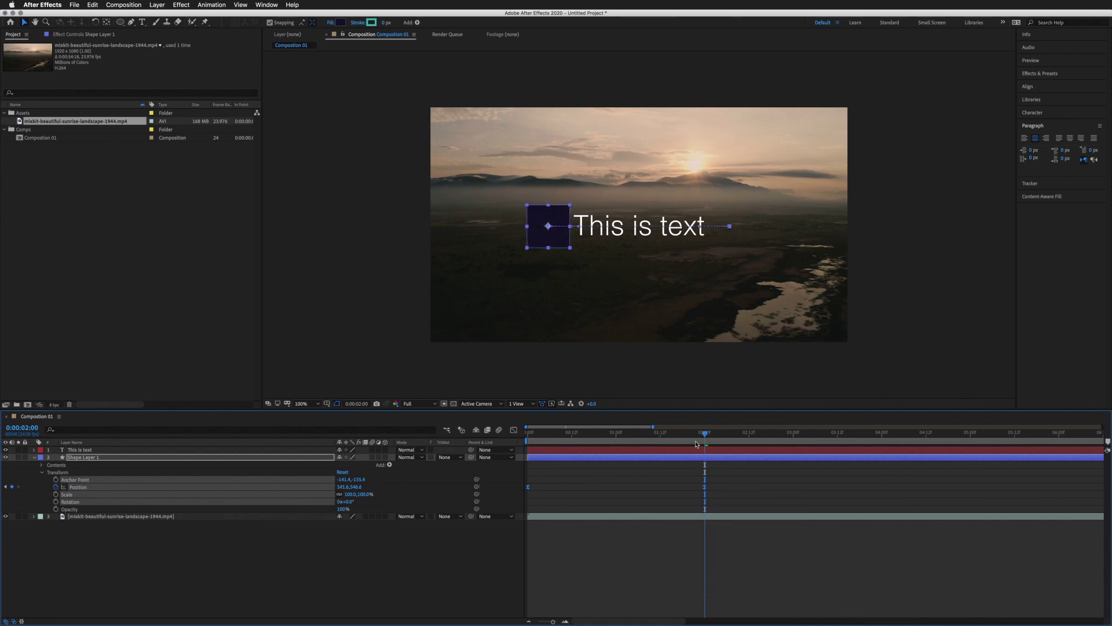
# Step: Preview the square's reversed movement from the beginning of the timeline
pyautogui.moveTo(695, 443); pyautogui.dragTo(463, 446)
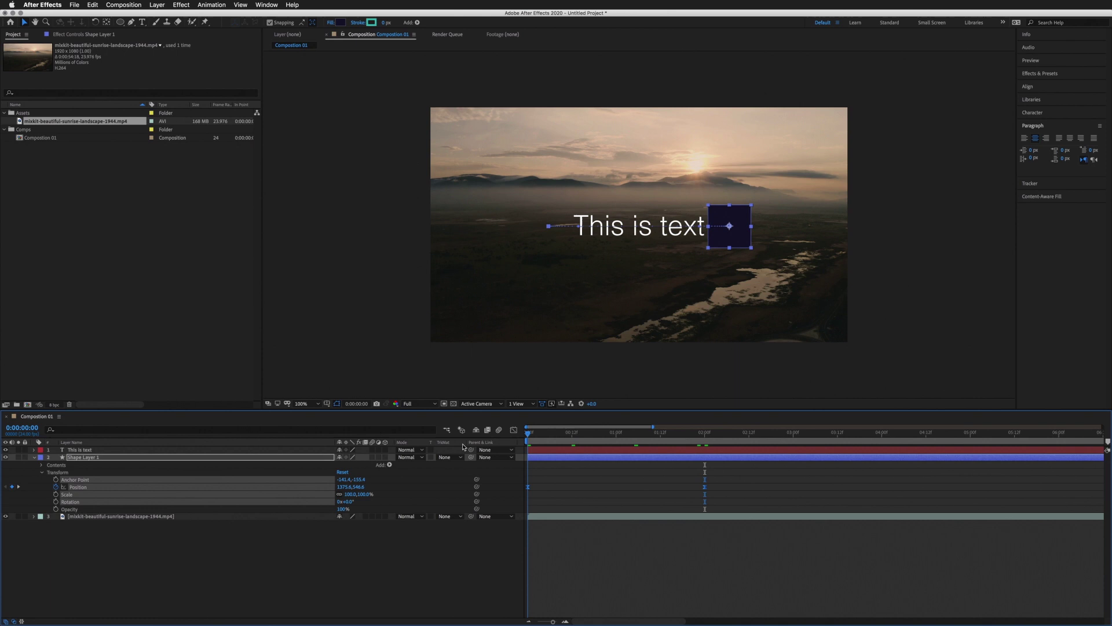
pyautogui.click(576, 475)
pyautogui.press('space')
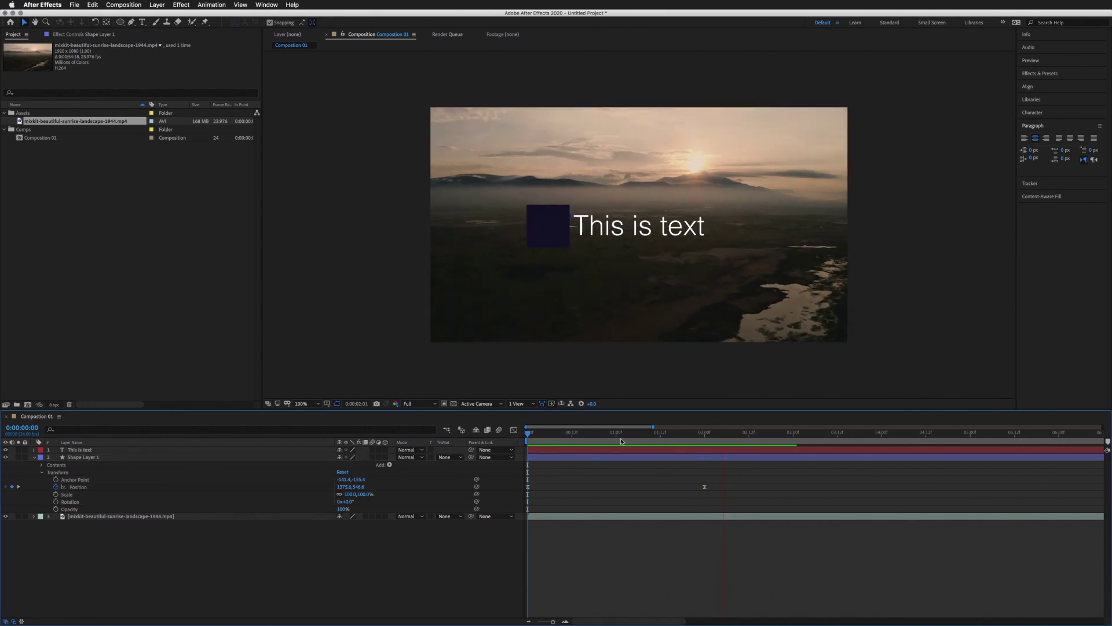
pyautogui.press('space')
pyautogui.press('space')
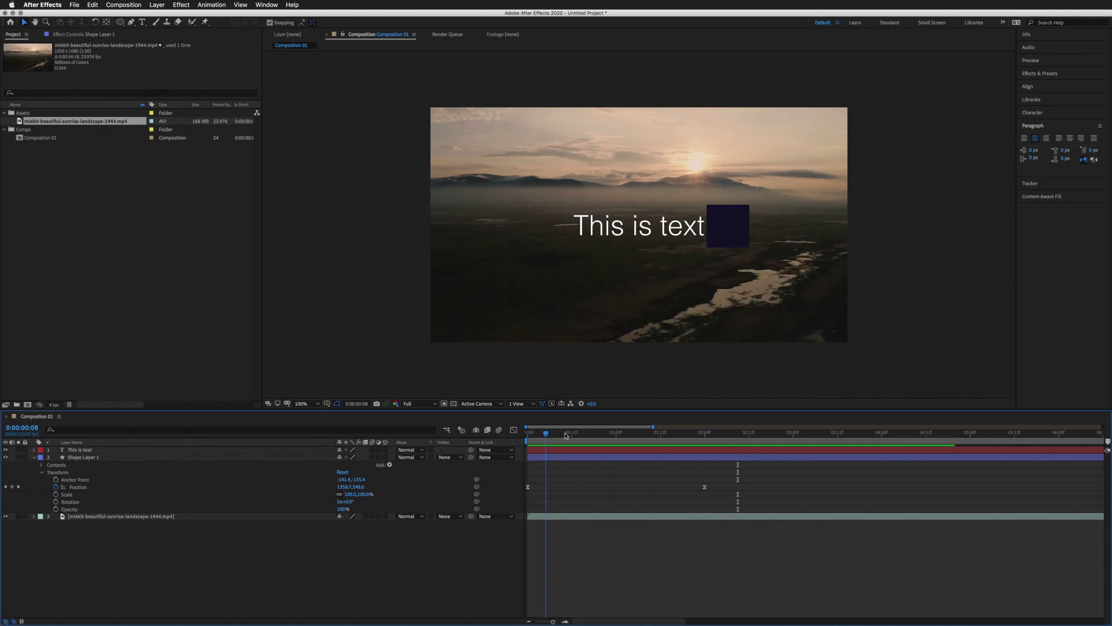
# Step: At 0:00:01:03, where the square overlaps the text, move the text layer below the square's shape layer
pyautogui.click(623, 432)
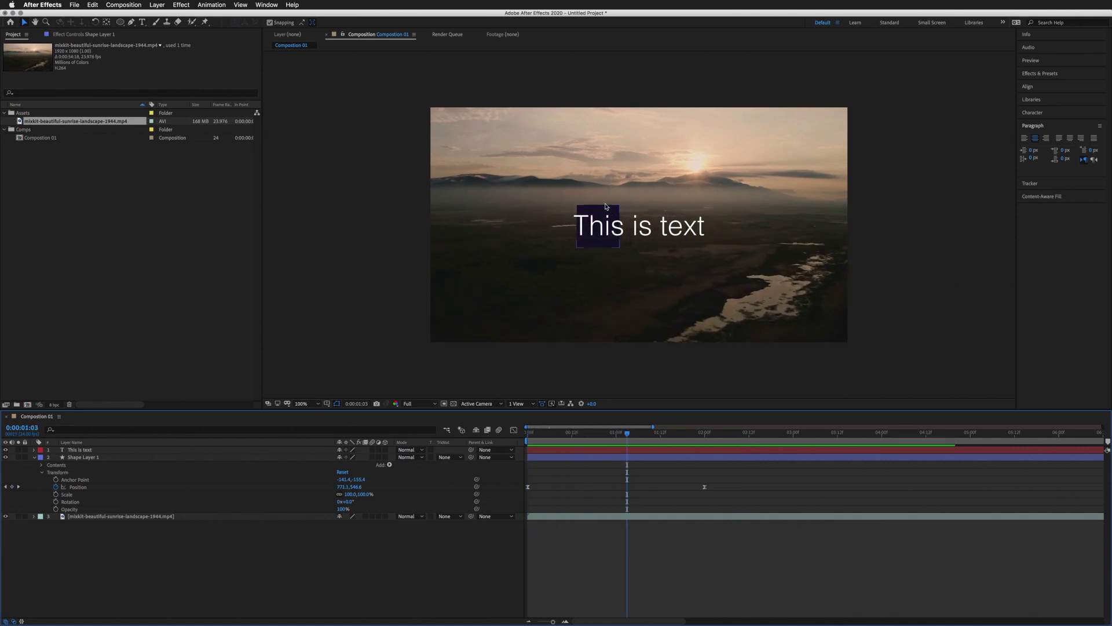
pyautogui.click(77, 452)
pyautogui.click(81, 458)
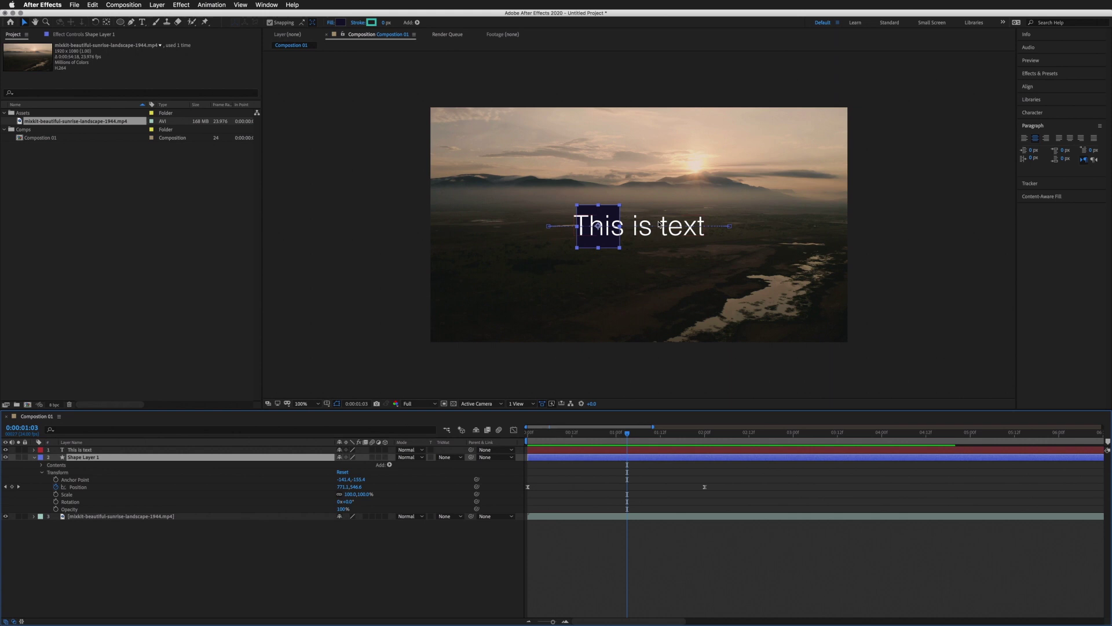
pyautogui.click(84, 450)
pyautogui.moveTo(86, 457); pyautogui.dragTo(84, 473)
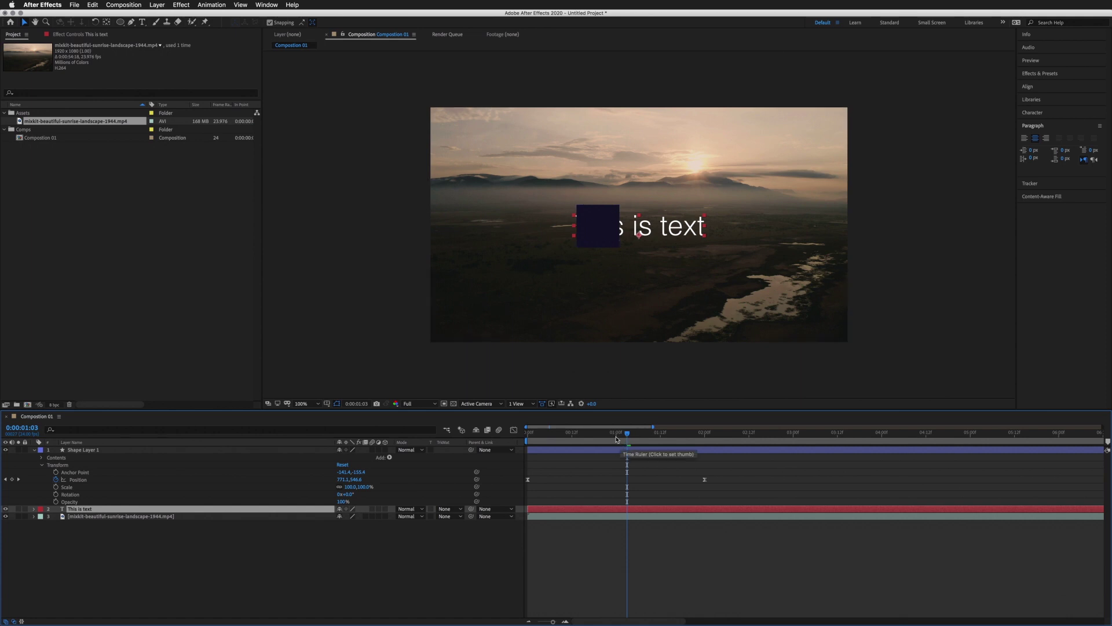
# Step: Preview the square passing over the text, collapse the shape layer's properties, and scrub to 0:00:01:20
pyautogui.press('space')
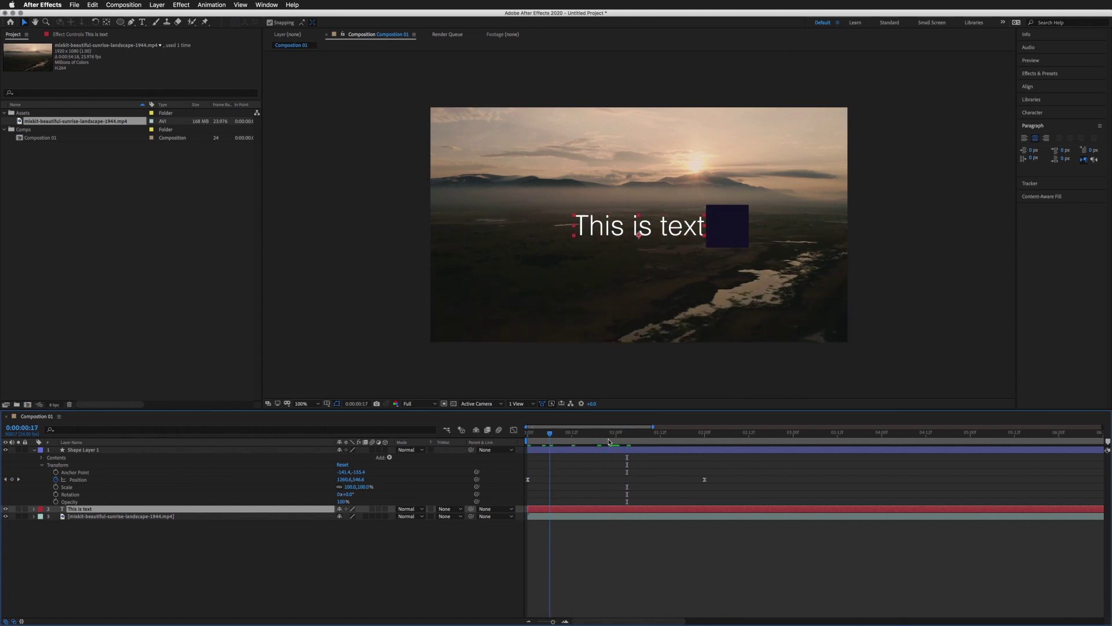
pyautogui.press('space')
pyautogui.click(583, 474)
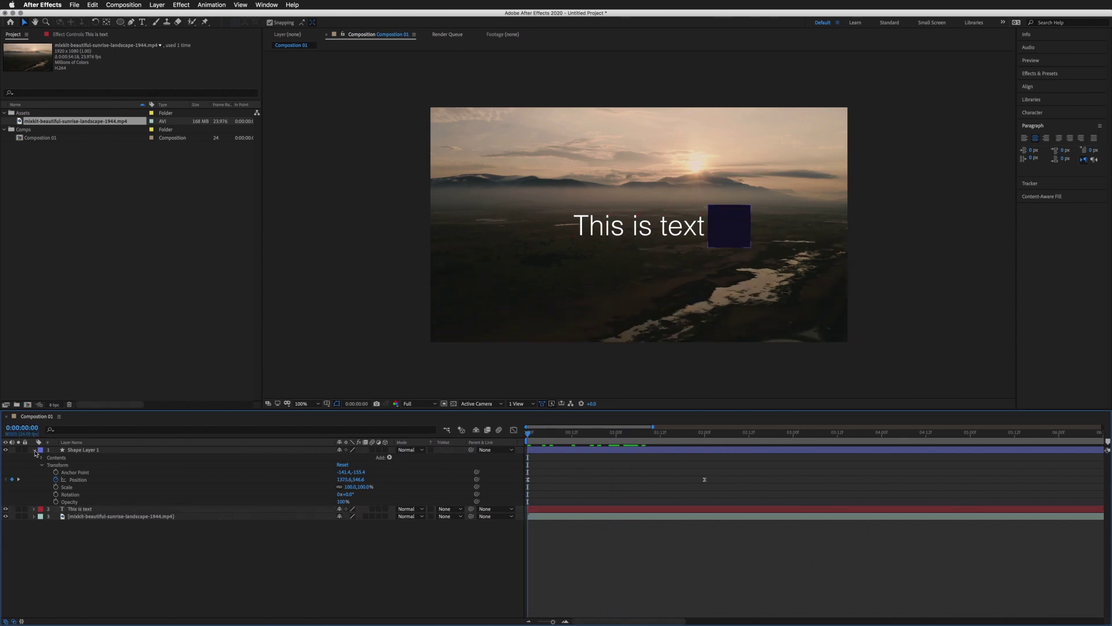
pyautogui.click(33, 450)
pyautogui.press('space')
pyautogui.moveTo(553, 439); pyautogui.dragTo(691, 445)
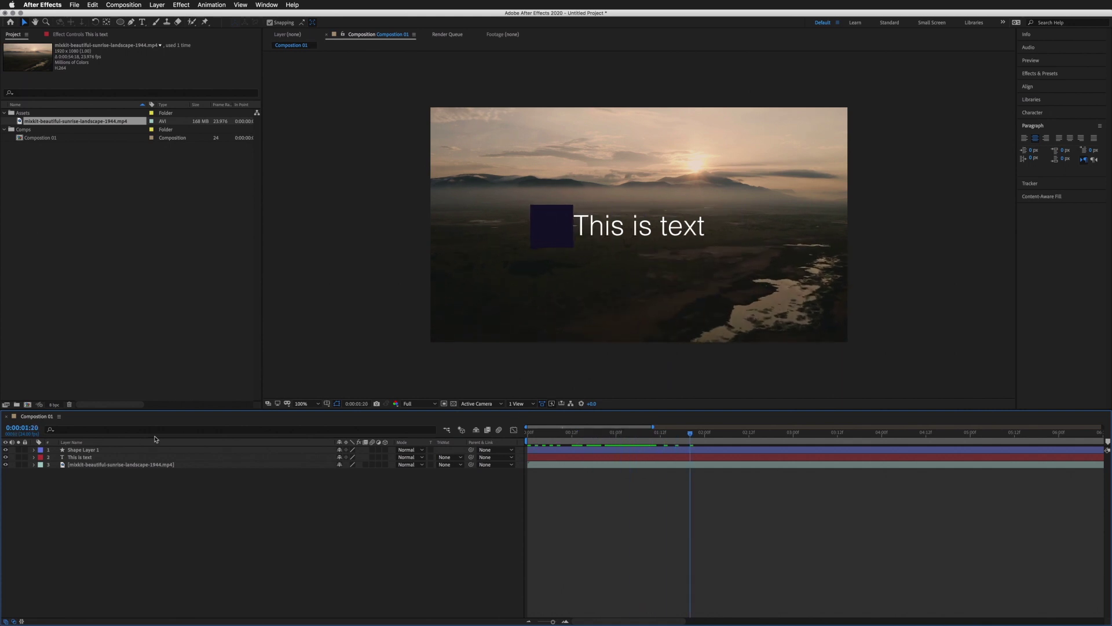
# Step: Add a new mask to the "This is text" layer
pyautogui.click(96, 457)
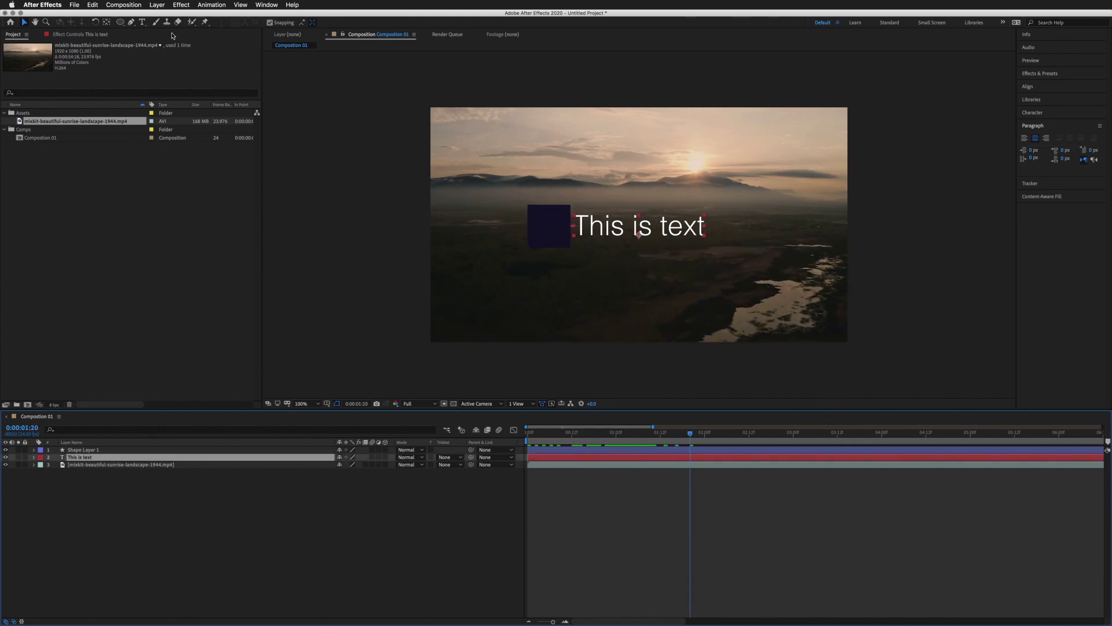
pyautogui.click(161, 6)
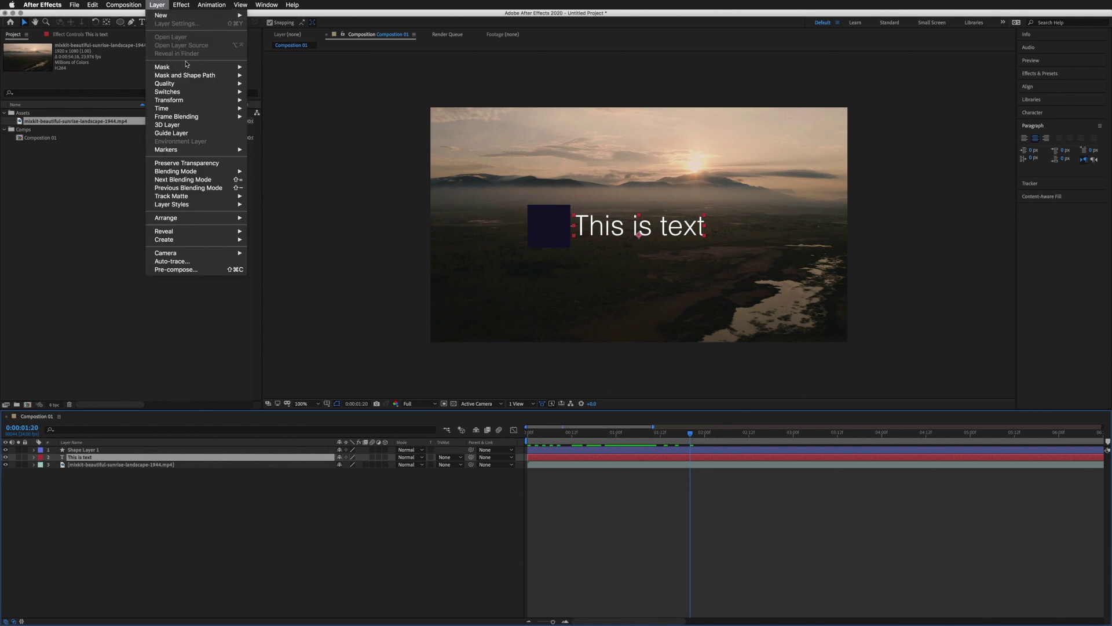
pyautogui.moveTo(193, 70)
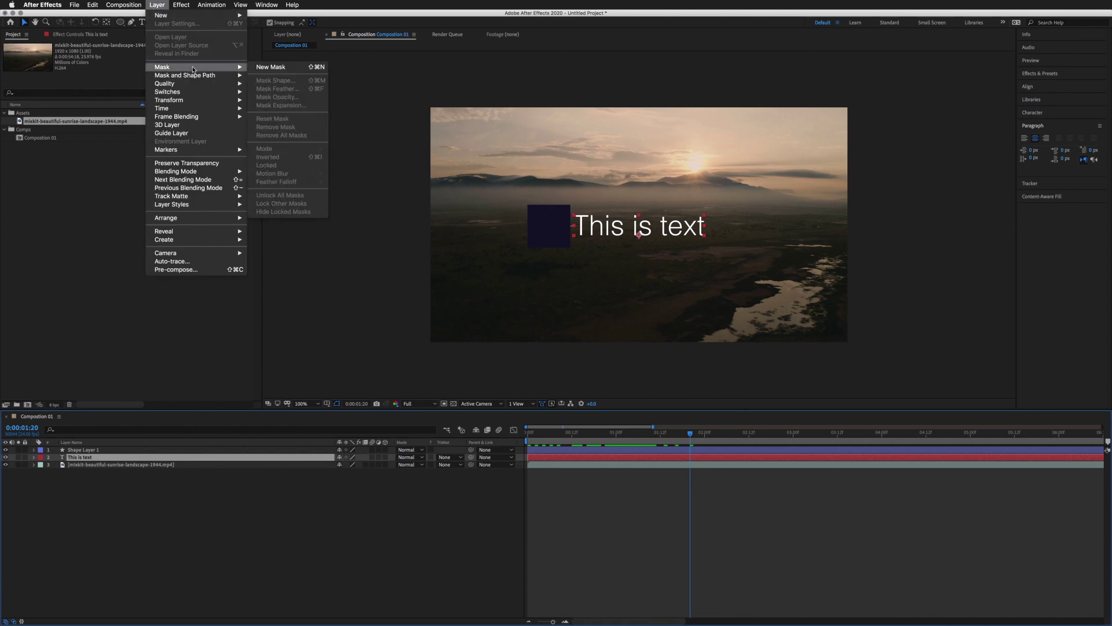
pyautogui.click(293, 67)
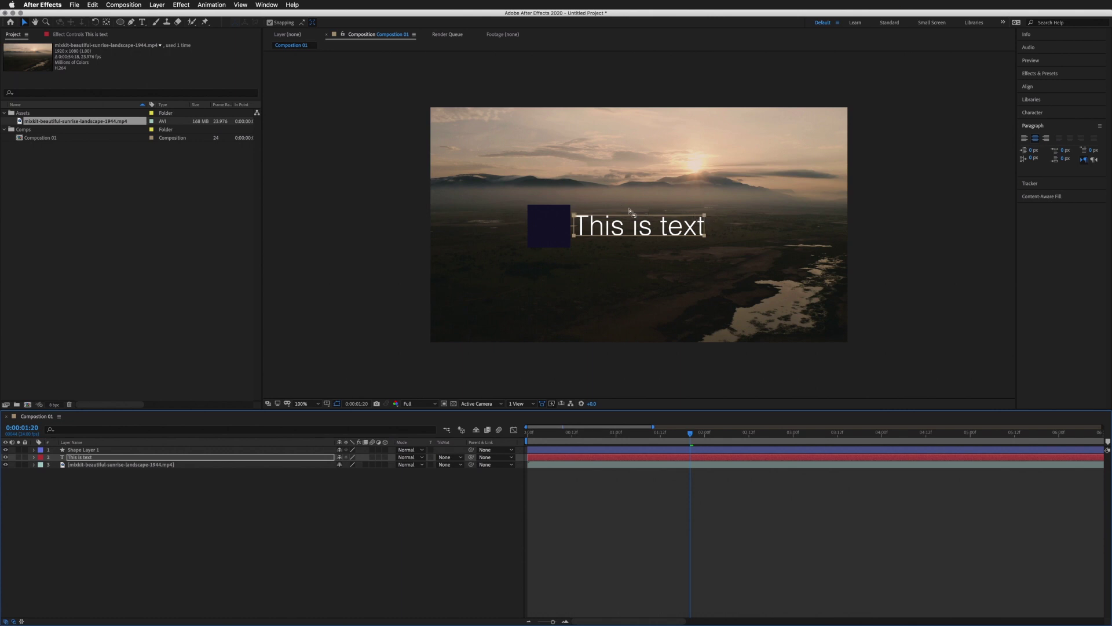
# Step: Enlarge the text layer's mask on all sides so it frames "This is text" with a small margin
pyautogui.click(704, 217)
pyautogui.moveTo(639, 215); pyautogui.dragTo(639, 243)
pyautogui.moveTo(708, 227); pyautogui.dragTo(715, 227)
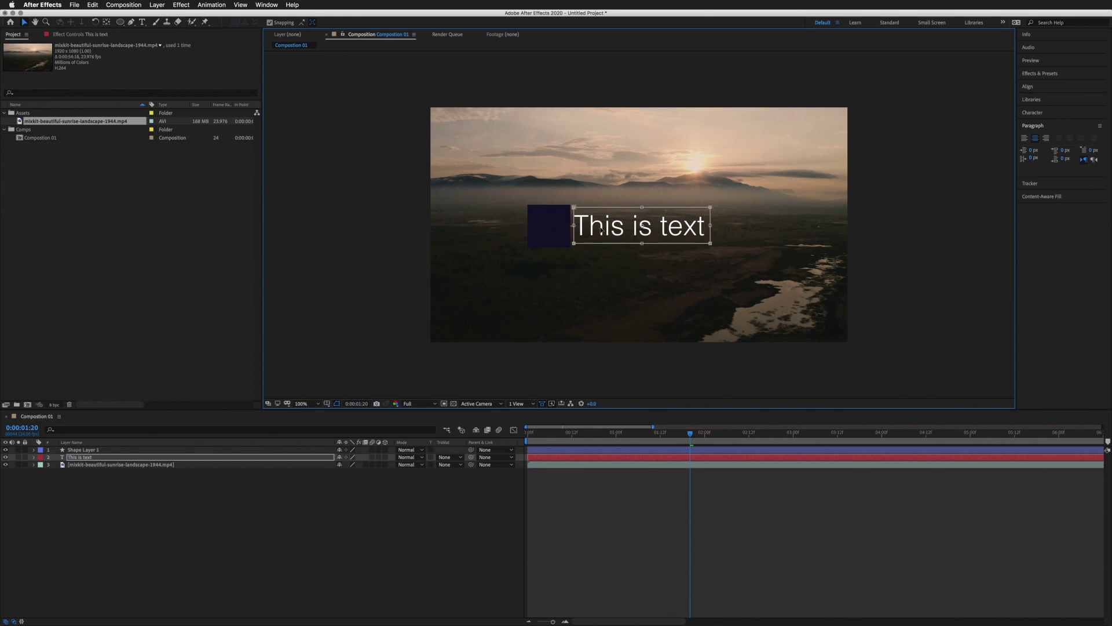
pyautogui.moveTo(573, 226); pyautogui.dragTo(568, 228)
pyautogui.click(649, 480)
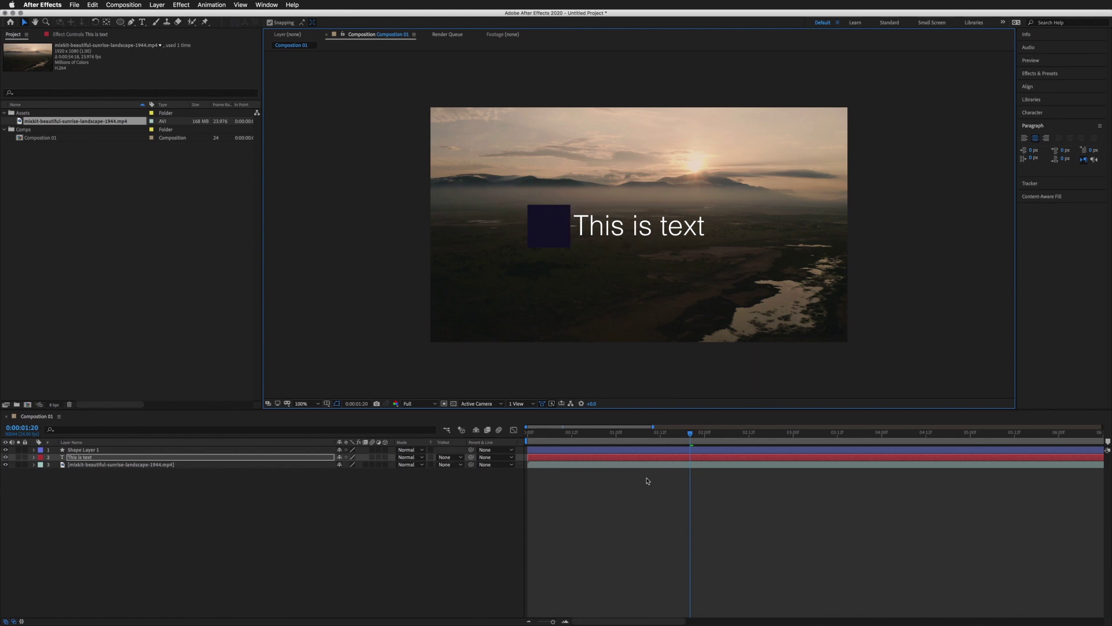
# Step: Reveal the square's Position keyframes, move to the second one at 0:00:02:00, and select the text layer
pyautogui.click(80, 451)
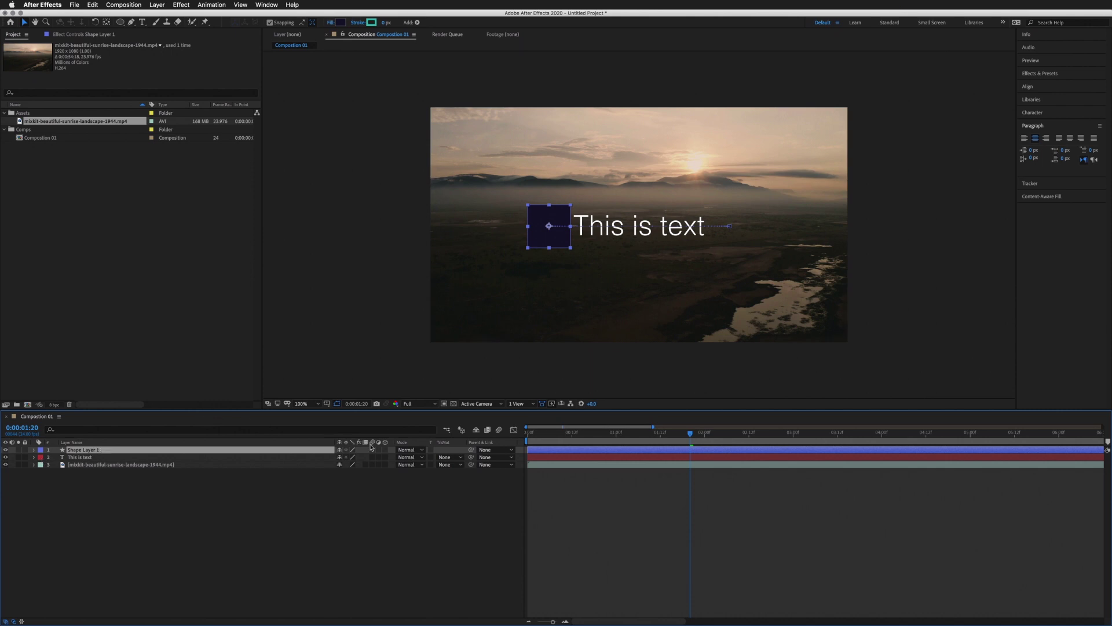
pyautogui.press('u')
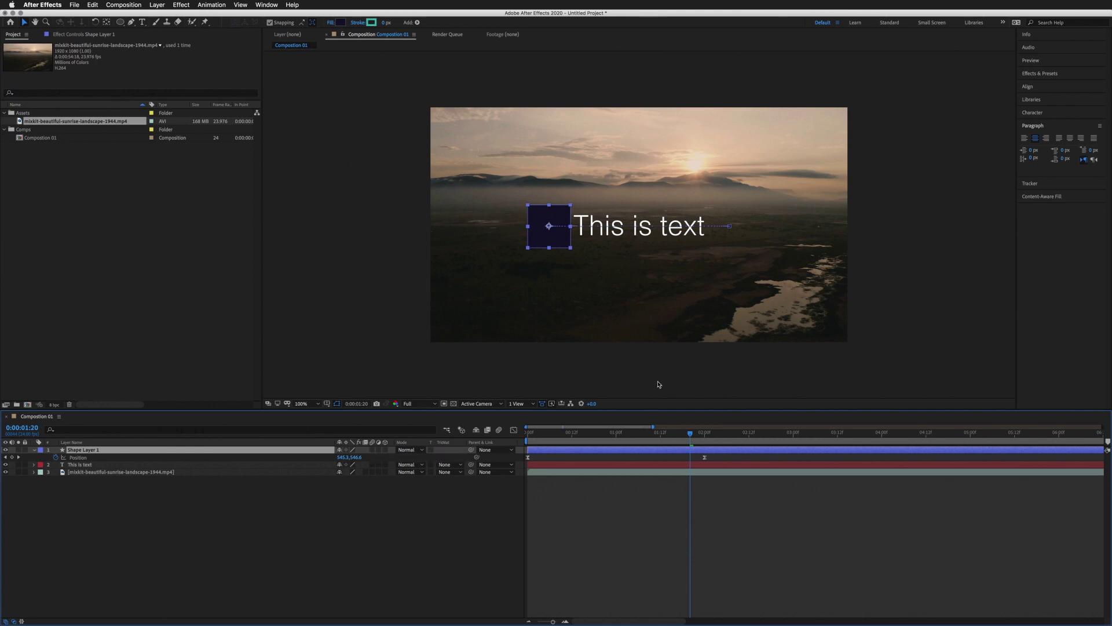
pyautogui.press('k')
pyautogui.click(689, 466)
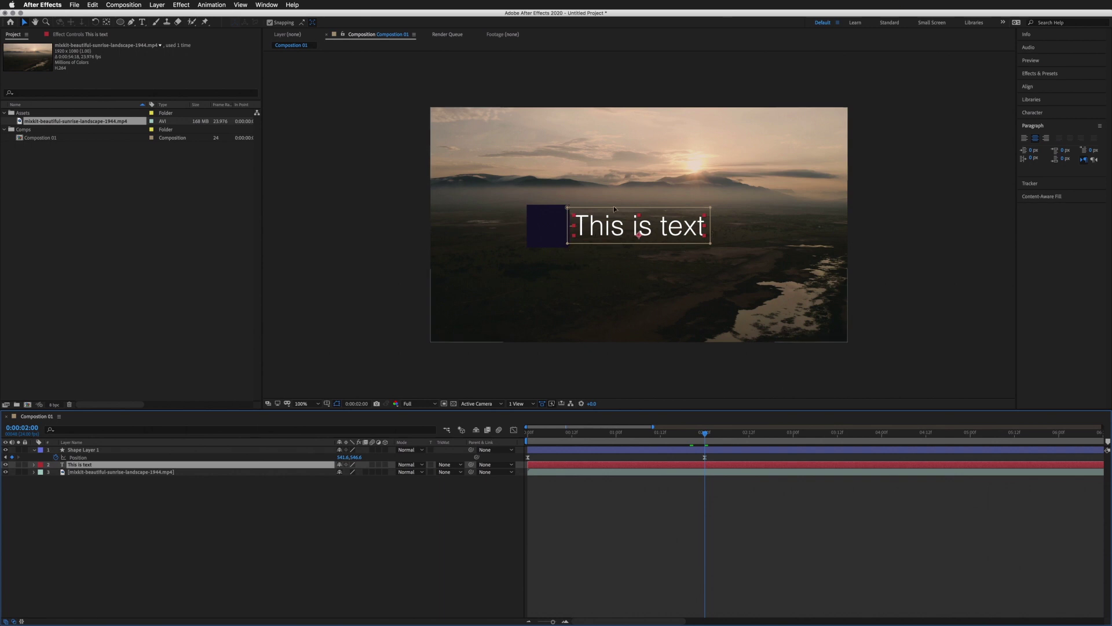
# Step: Expand the text layer's Mask 1 properties and set a Mask Path keyframe at 0:00:02:00
pyautogui.click(34, 465)
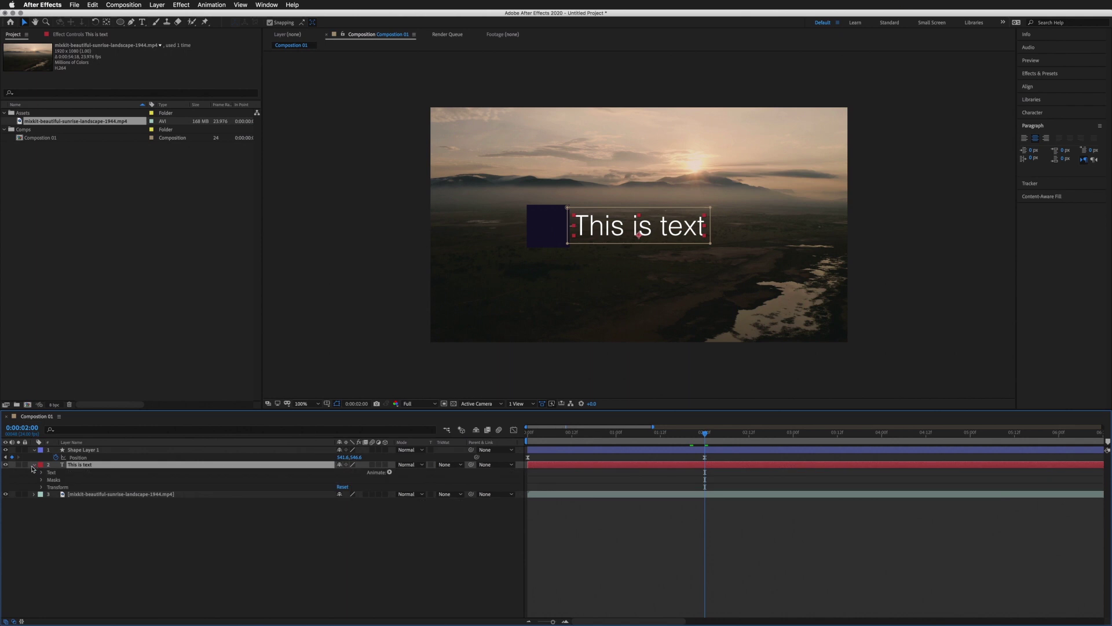
pyautogui.click(54, 487)
pyautogui.click(54, 482)
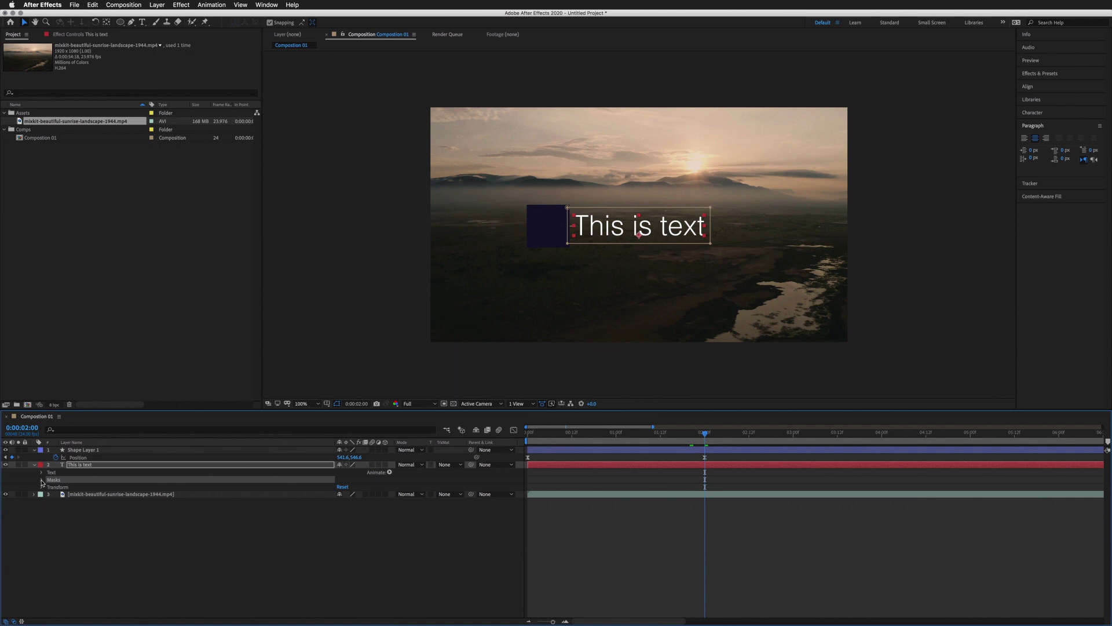
pyautogui.click(41, 480)
pyautogui.click(49, 487)
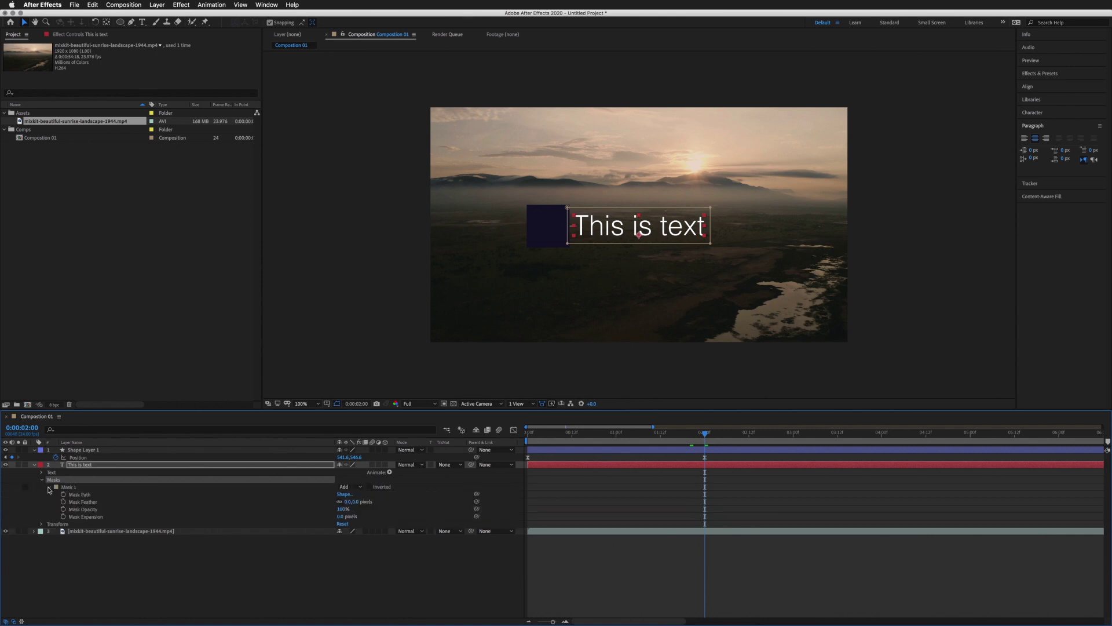
pyautogui.click(67, 488)
pyautogui.click(79, 496)
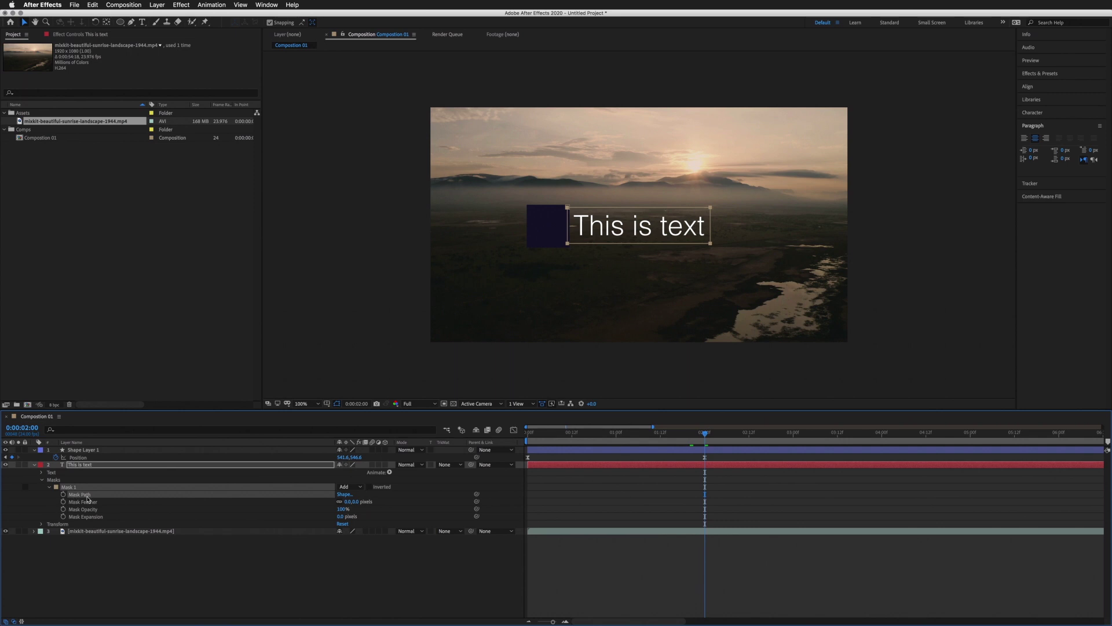
pyautogui.click(64, 494)
pyautogui.moveTo(699, 492); pyautogui.dragTo(710, 508)
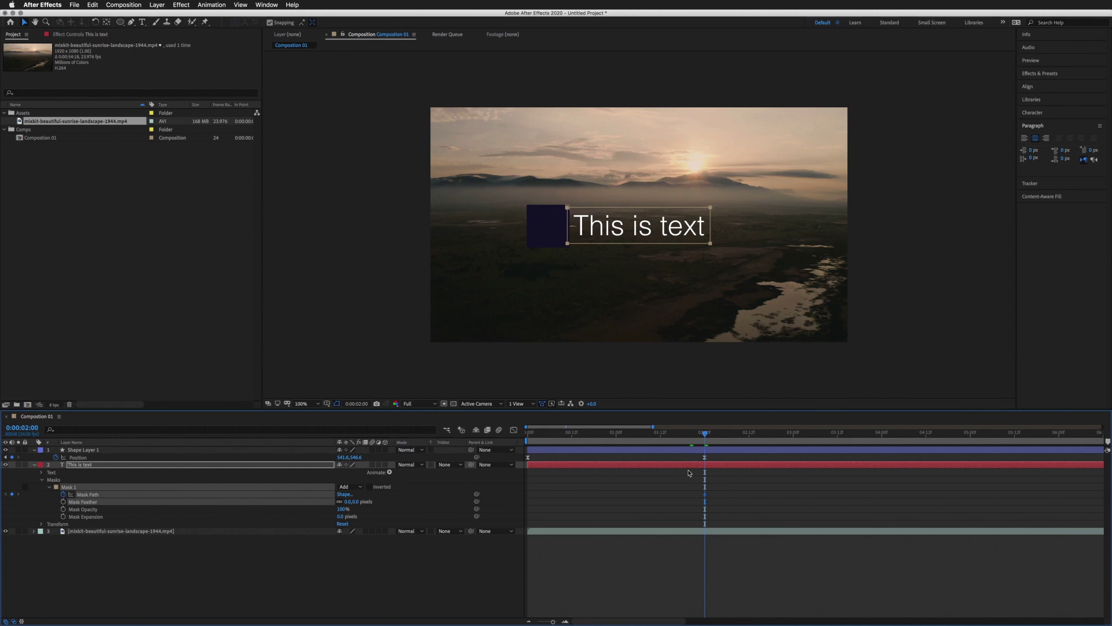
# Step: At 0:00:00:00, shift the text mask horizontally to the right until it clears the text and starts at the square's right edge
pyautogui.press('Home')
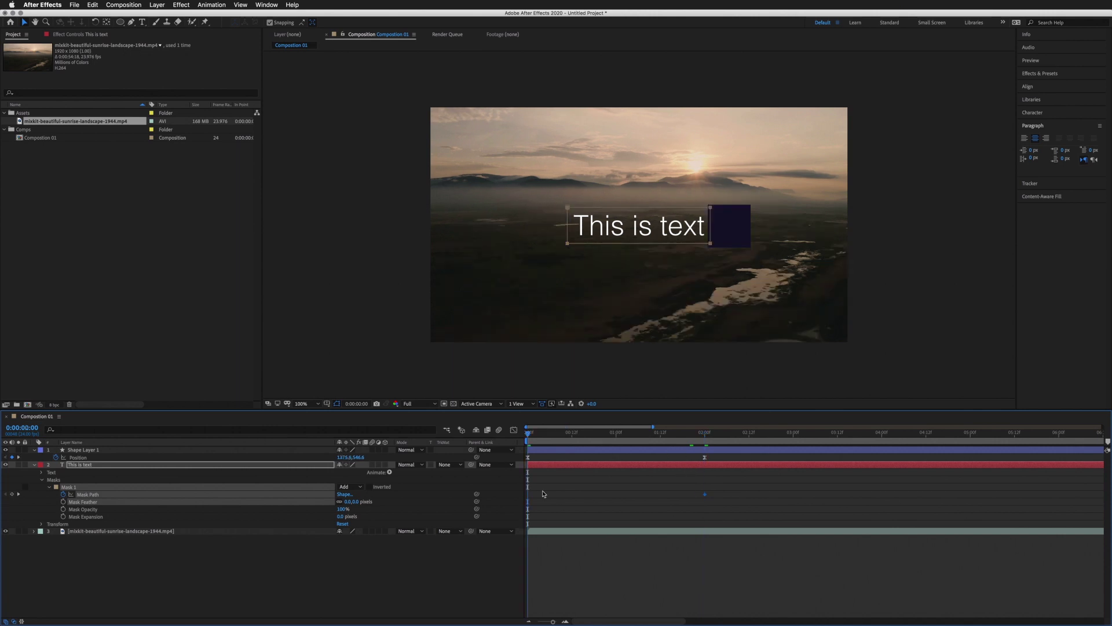
pyautogui.click(567, 210)
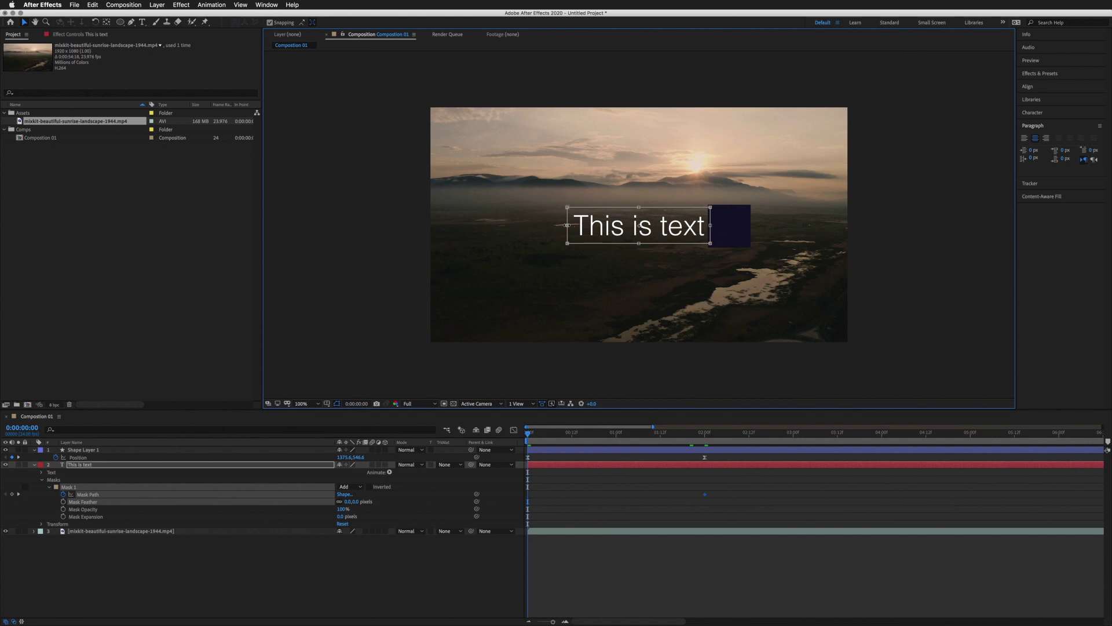
pyautogui.moveTo(573, 223); pyautogui.dragTo(754, 223)
pyautogui.click(542, 494)
pyautogui.click(529, 494)
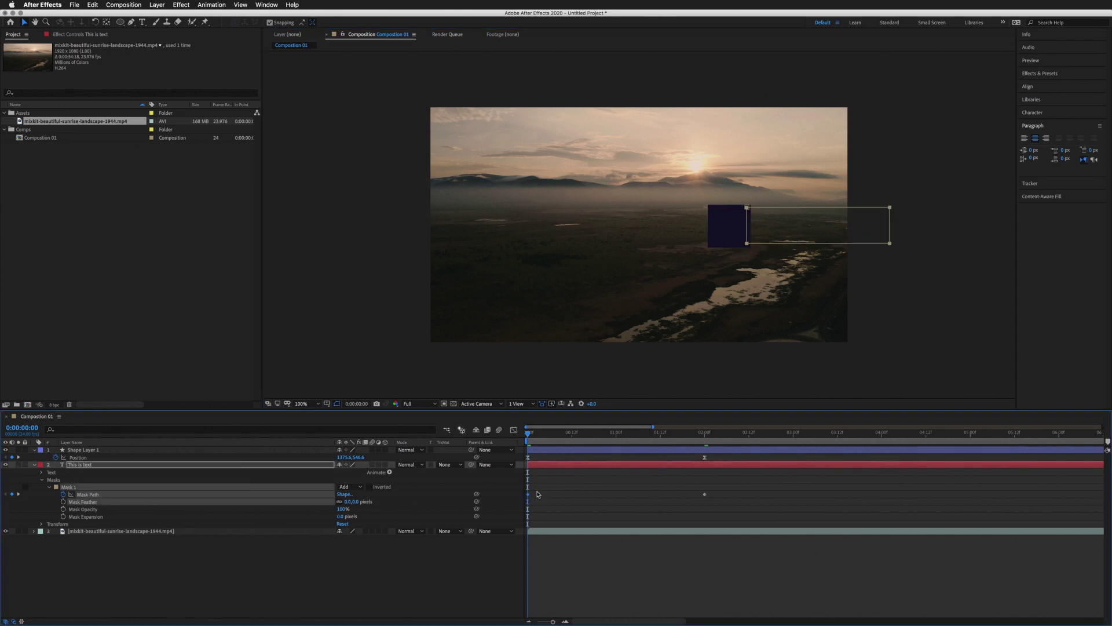
pyautogui.click(558, 487)
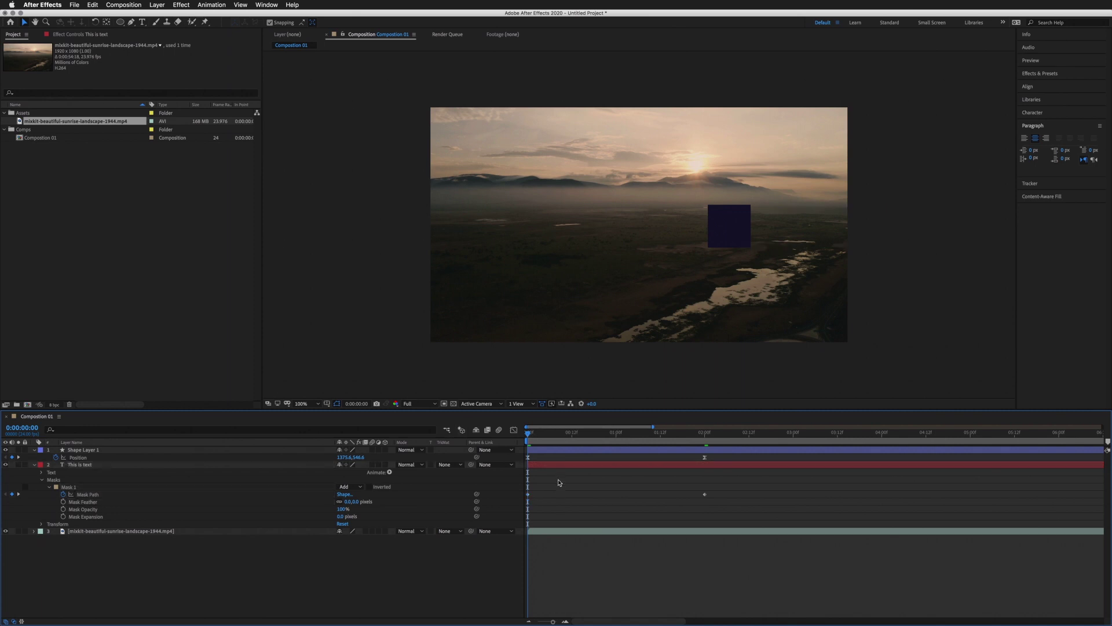
# Step: Preview the mask revealing the text, and scrub back to 0:00:01:01 to compare it with the square
pyautogui.press('space')
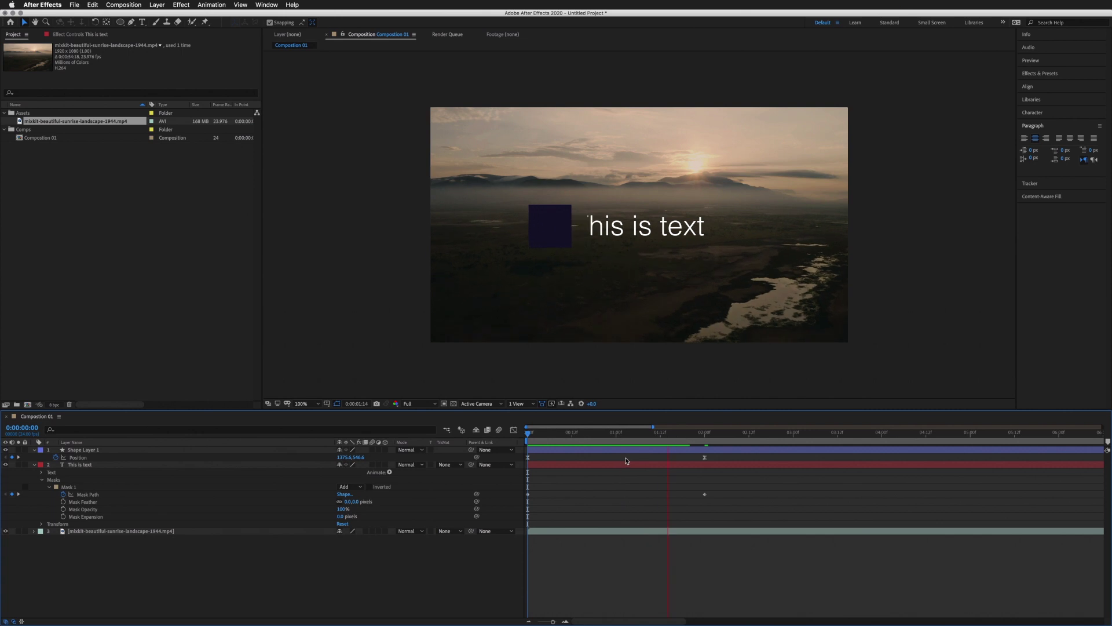
pyautogui.press('space')
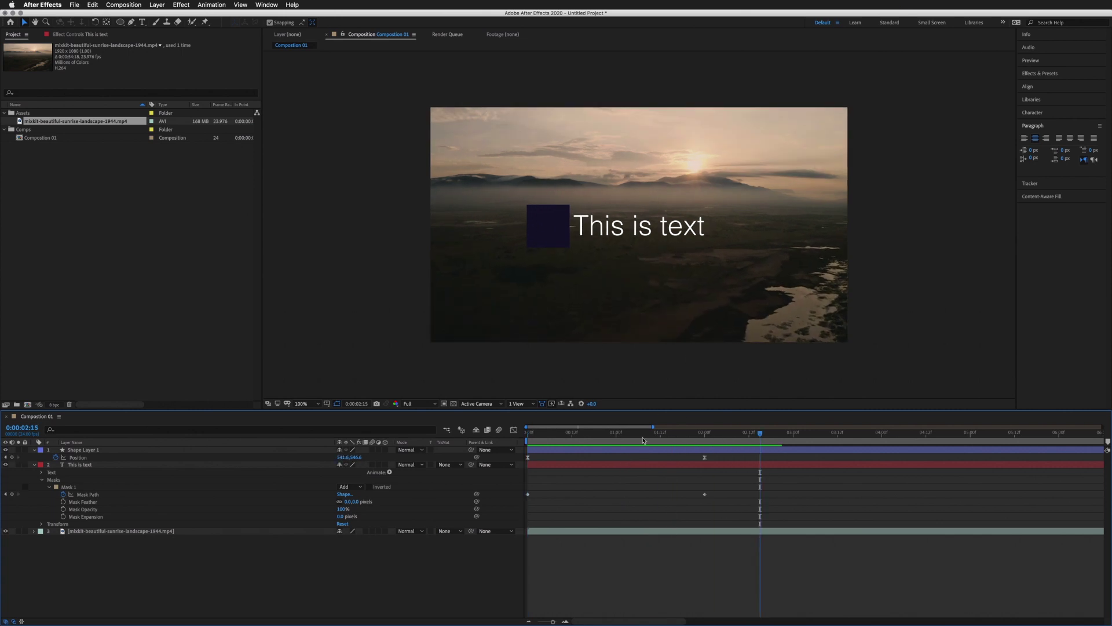
pyautogui.moveTo(645, 436); pyautogui.dragTo(622, 427)
# Step: Select both Mask Path keyframes of the text layer and apply Easy Ease to them
pyautogui.moveTo(711, 459); pyautogui.dragTo(518, 481)
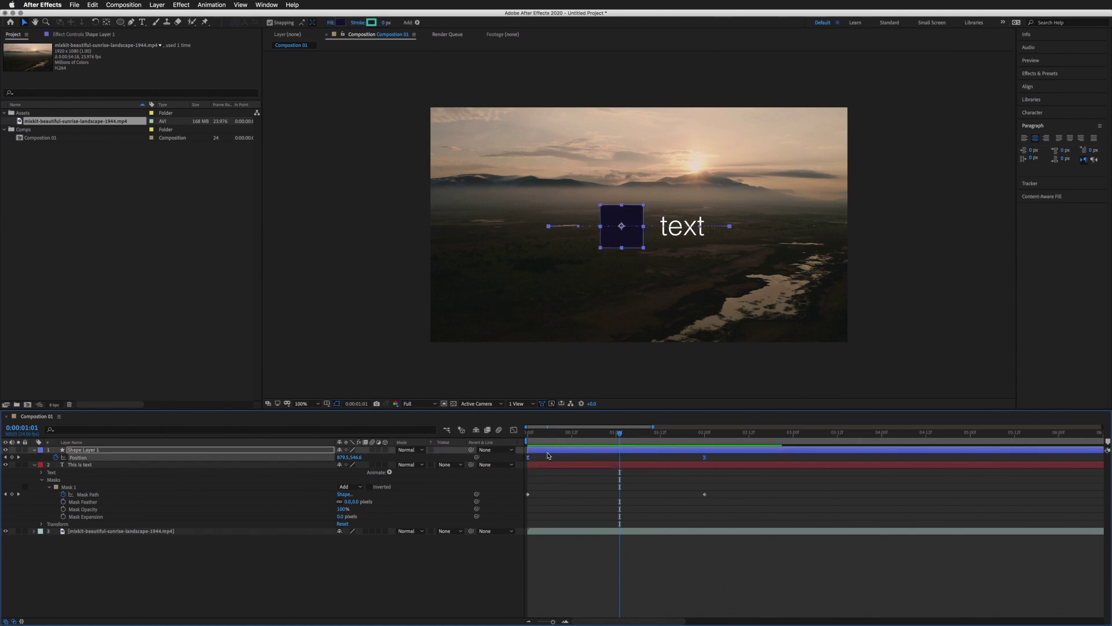
pyautogui.moveTo(733, 487); pyautogui.dragTo(524, 506)
pyautogui.moveTo(740, 489); pyautogui.dragTo(527, 512)
pyautogui.rightClick(705, 496)
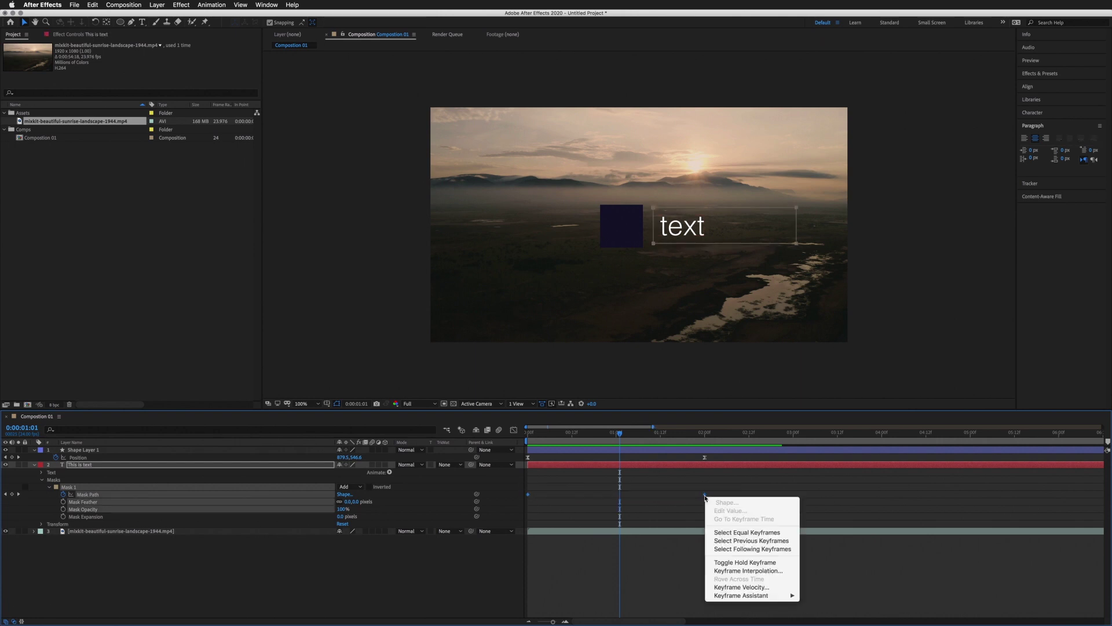
pyautogui.moveTo(770, 595)
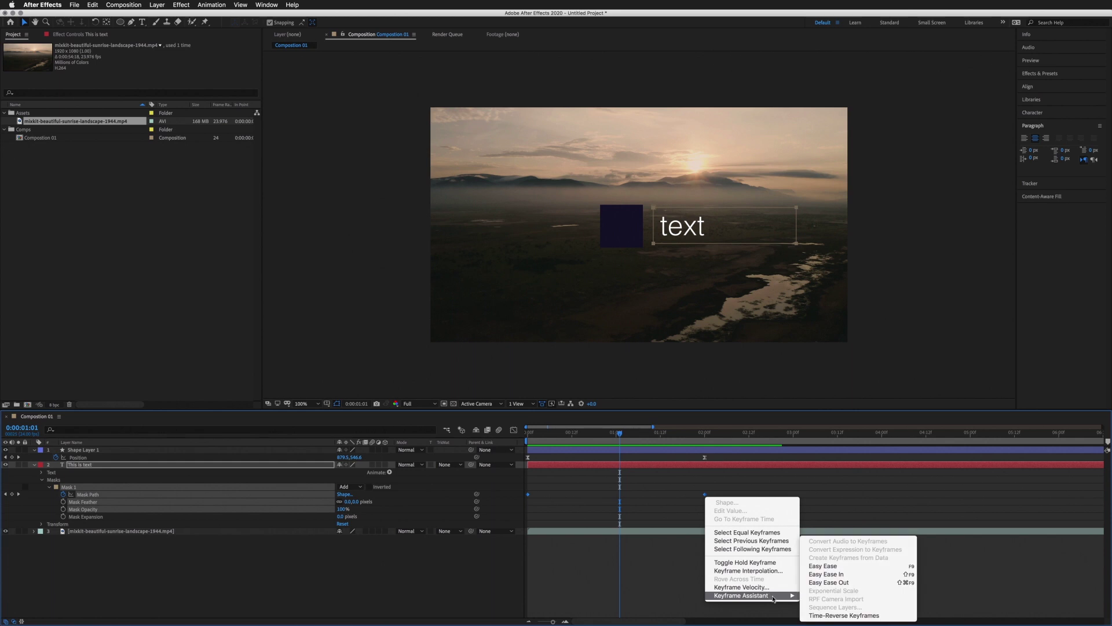
pyautogui.click(821, 567)
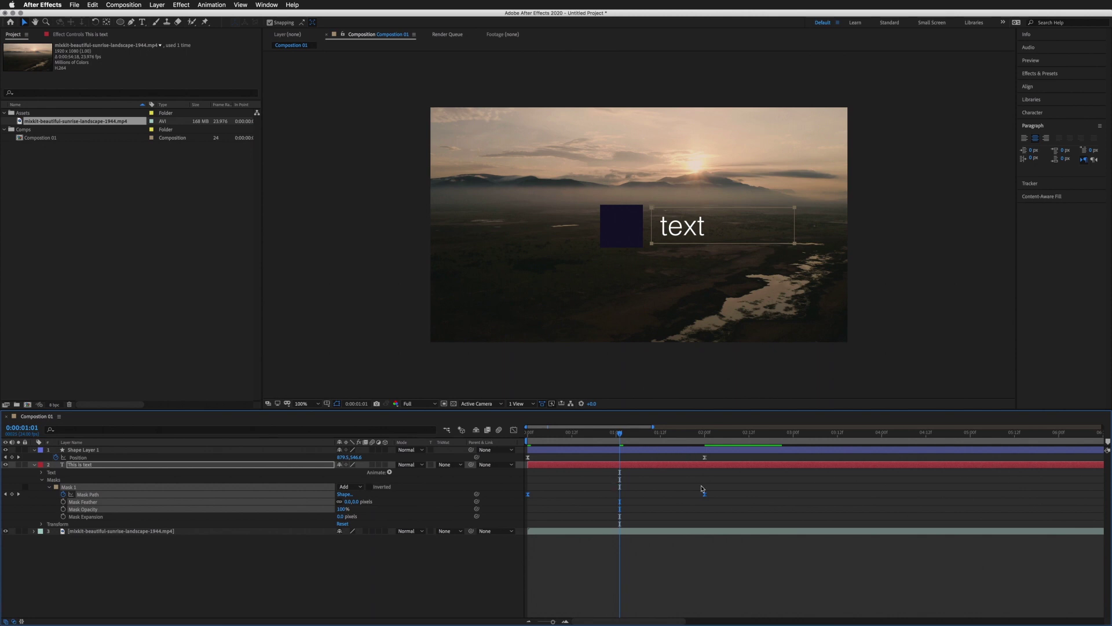
# Step: In the Graph Editor, lengthen both Mask Path ease handles toward each other to form a steep central speed peak
pyautogui.click(513, 431)
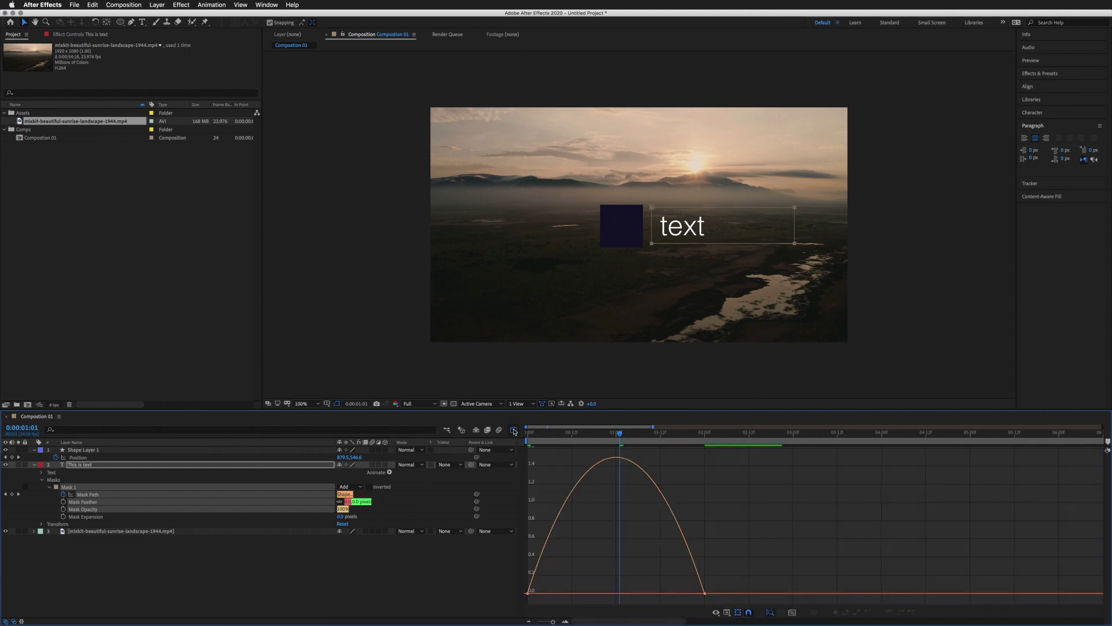
pyautogui.moveTo(659, 559); pyautogui.dragTo(649, 593)
pyautogui.moveTo(557, 595); pyautogui.dragTo(583, 596)
# Step: Preview the eased text reveal from the beginning and scrub to 0:00:01:04 to check the gap beside the square
pyautogui.press('Home')
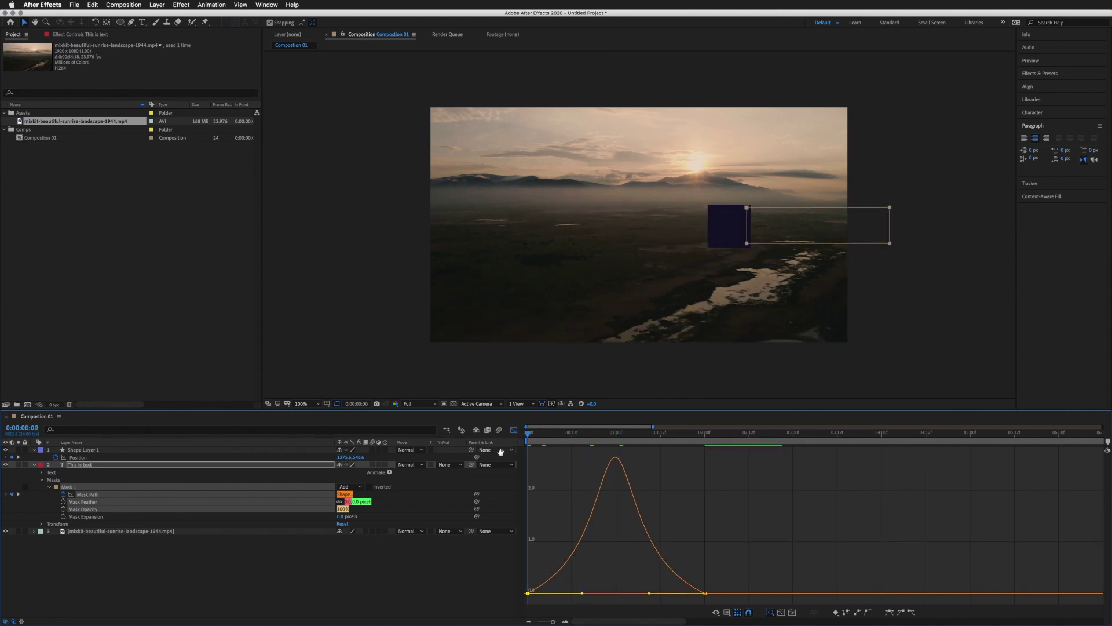
pyautogui.press('space')
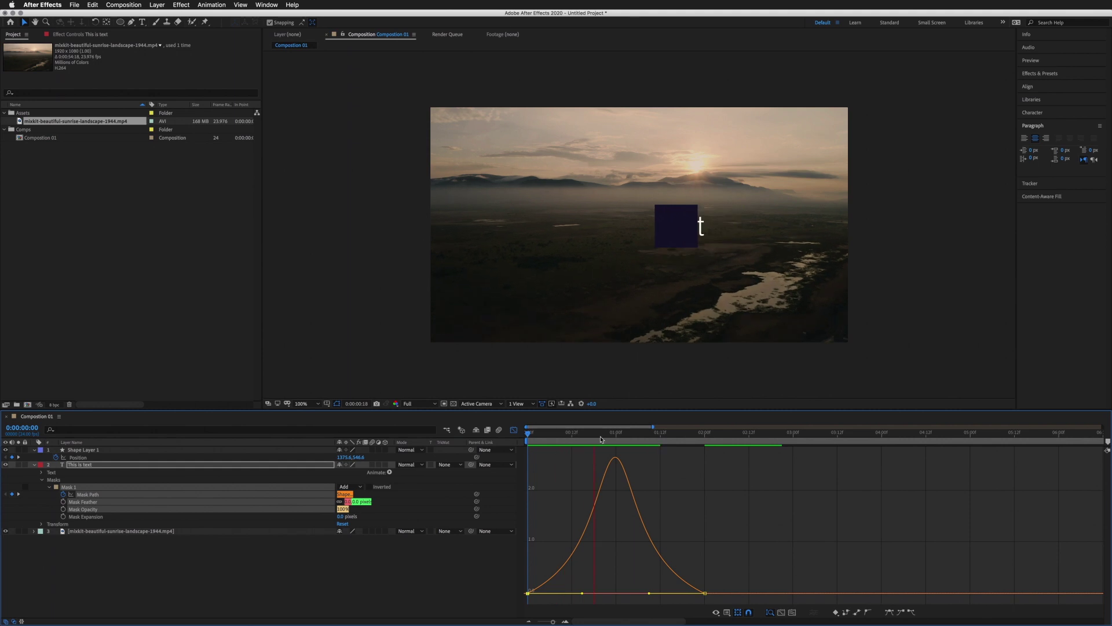
pyautogui.moveTo(666, 436); pyautogui.dragTo(631, 436)
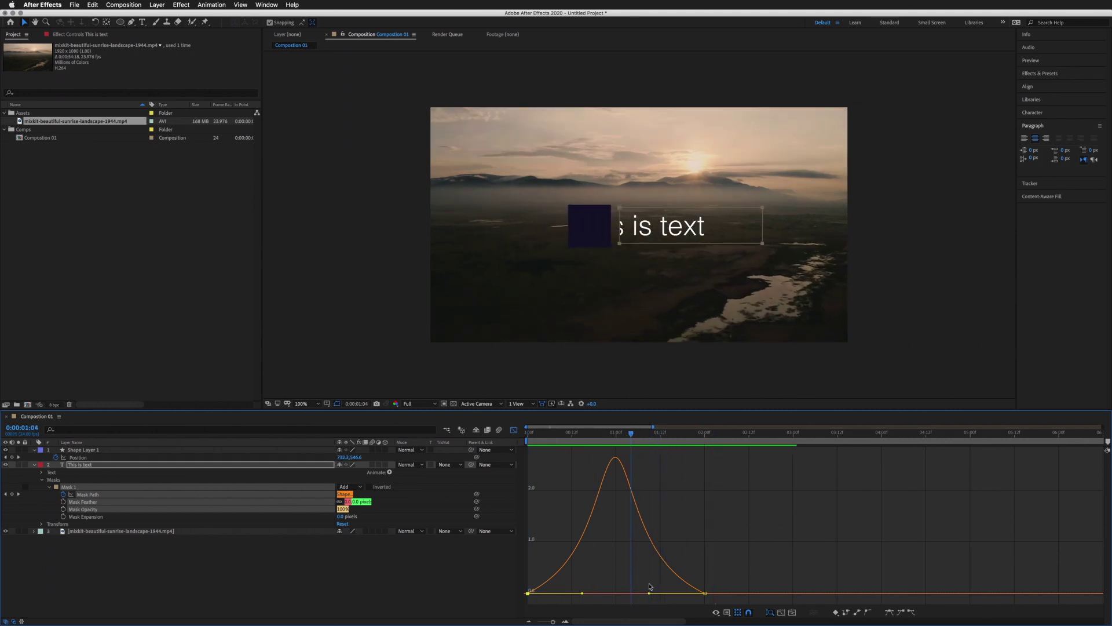
# Step: Lengthen the ending Mask Path keyframe's ease handle slightly further, and preview the text reveal from 0:00:00:00
pyautogui.moveTo(649, 594); pyautogui.dragTo(584, 593)
pyautogui.moveTo(606, 437); pyautogui.dragTo(528, 437)
pyautogui.press('space')
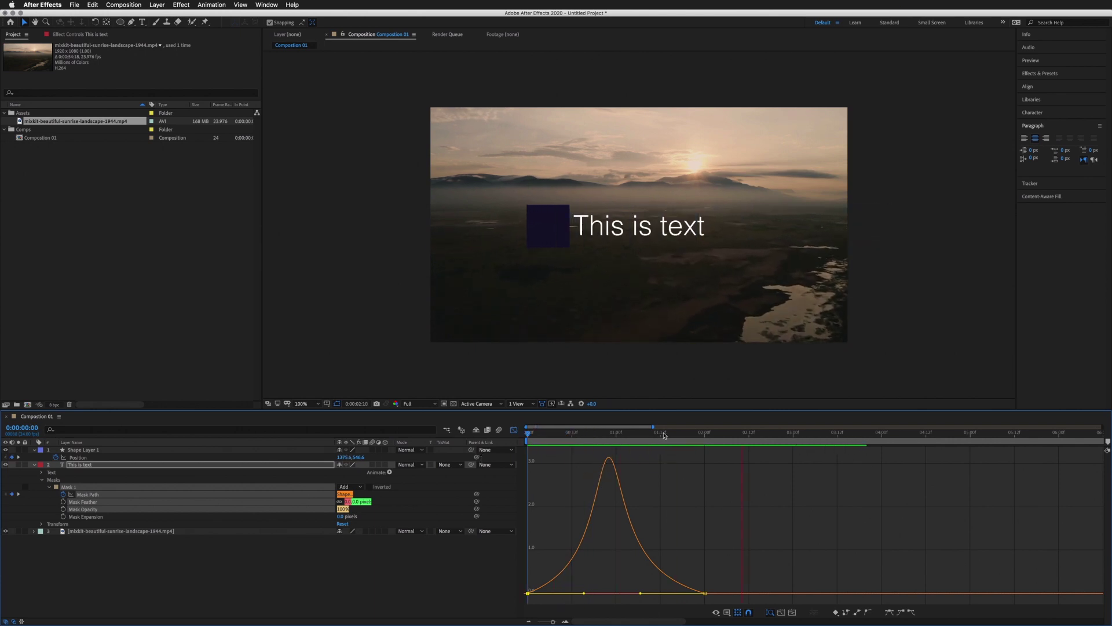
pyautogui.press('space')
pyautogui.press('space')
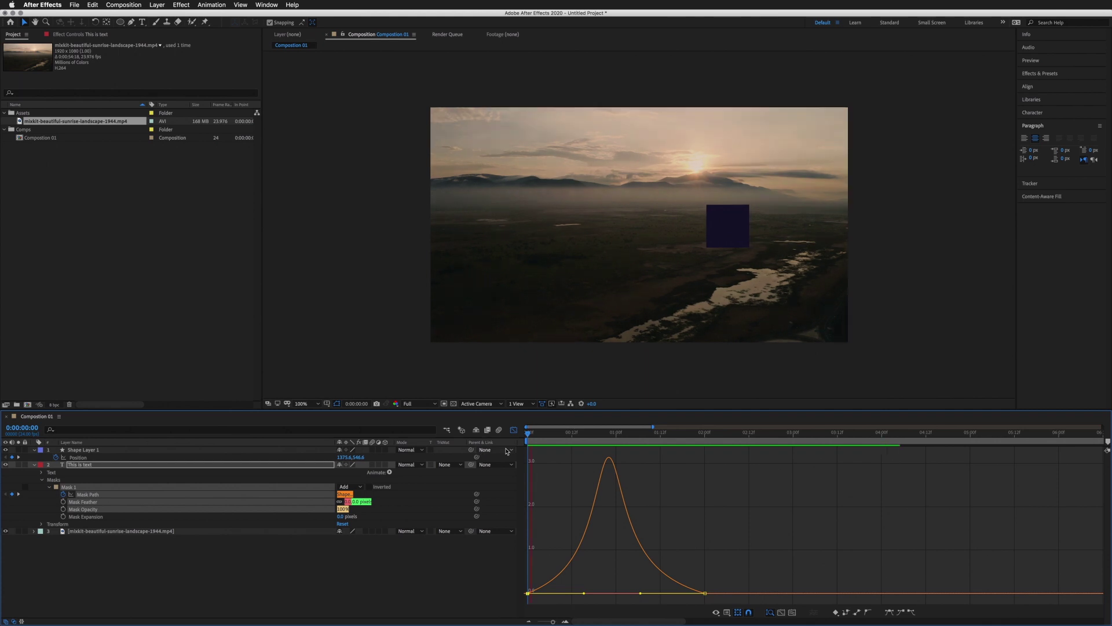
pyautogui.press('space')
# Step: Select the square's Position keyframes and the text's Mask Path keyframes together, and set their temporal and spatial interpolation to Linear
pyautogui.click(514, 431)
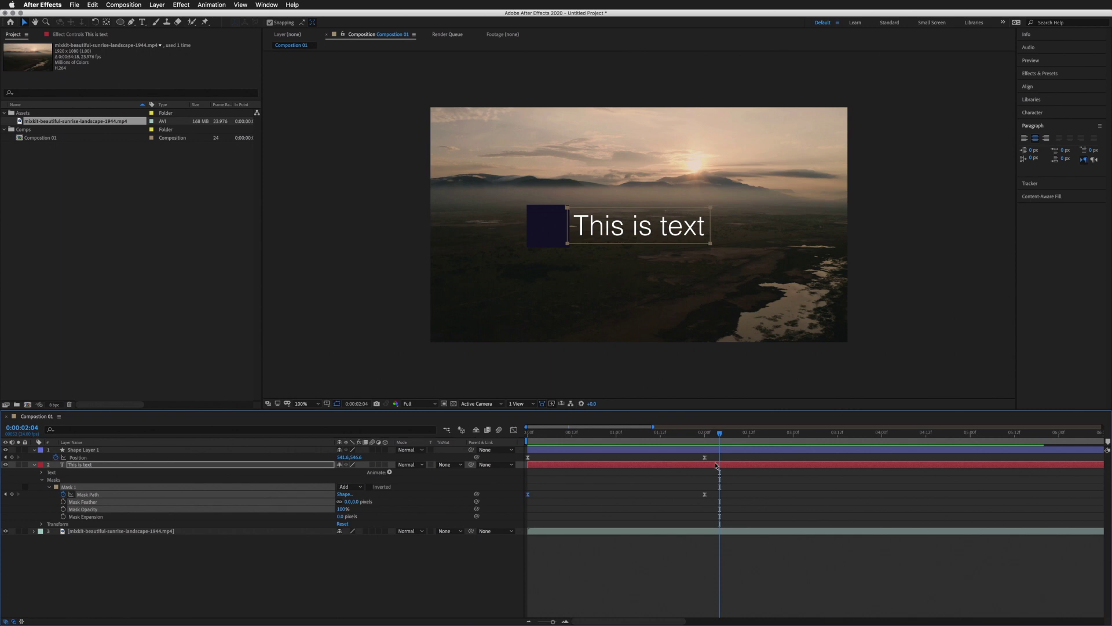
pyautogui.moveTo(721, 454); pyautogui.dragTo(521, 504)
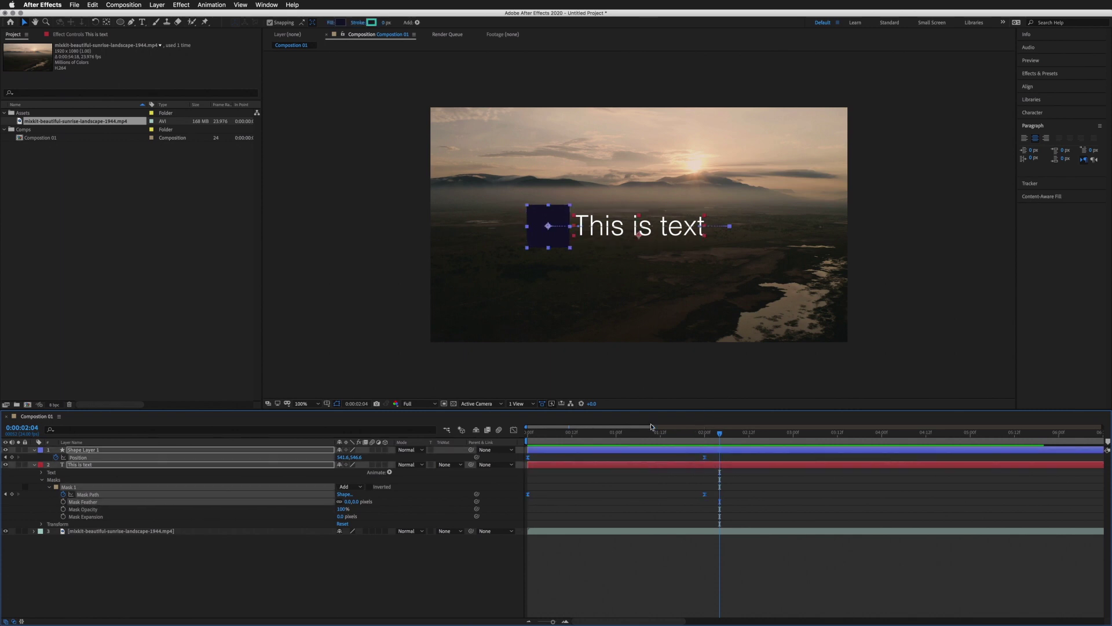
pyautogui.moveTo(720, 455); pyautogui.dragTo(524, 519)
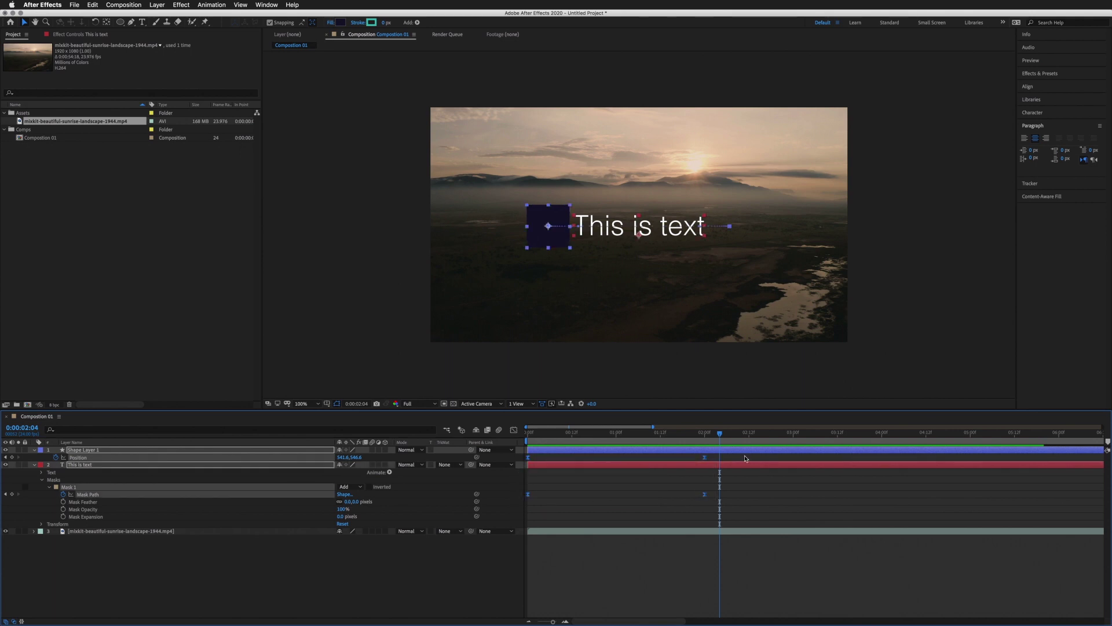
pyautogui.rightClick(706, 459)
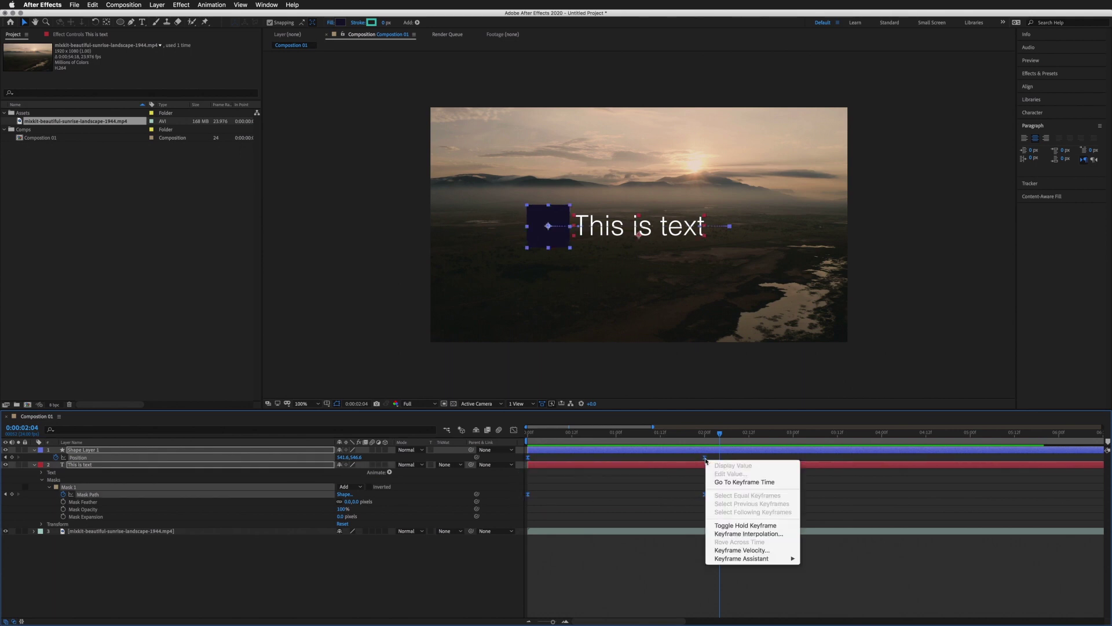
pyautogui.click(779, 534)
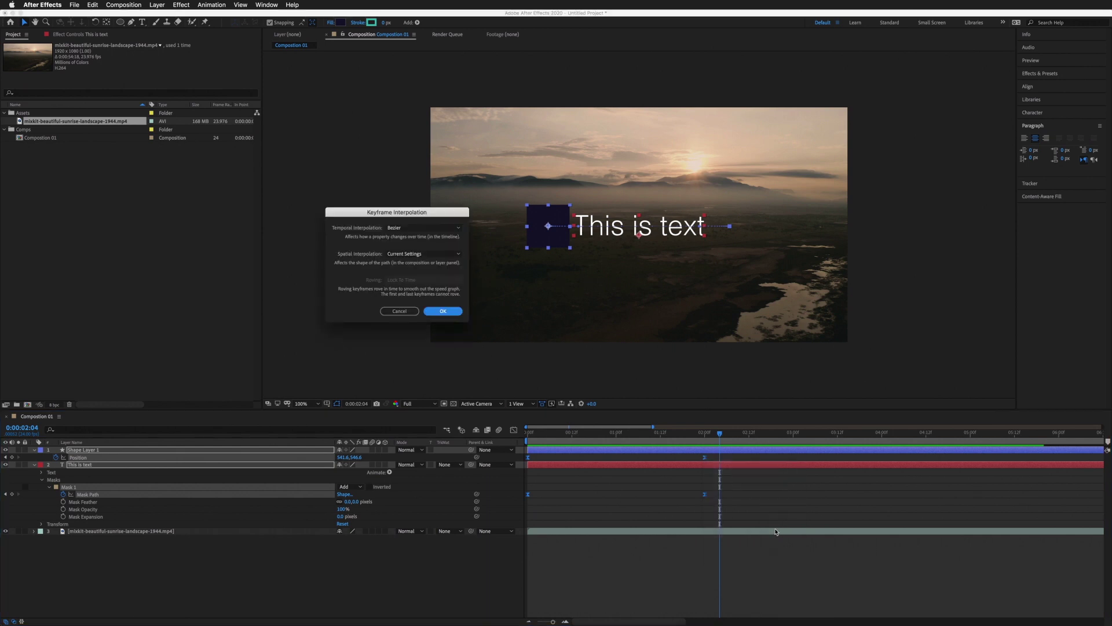
pyautogui.click(429, 259)
pyautogui.click(414, 278)
pyautogui.click(421, 228)
pyautogui.click(422, 248)
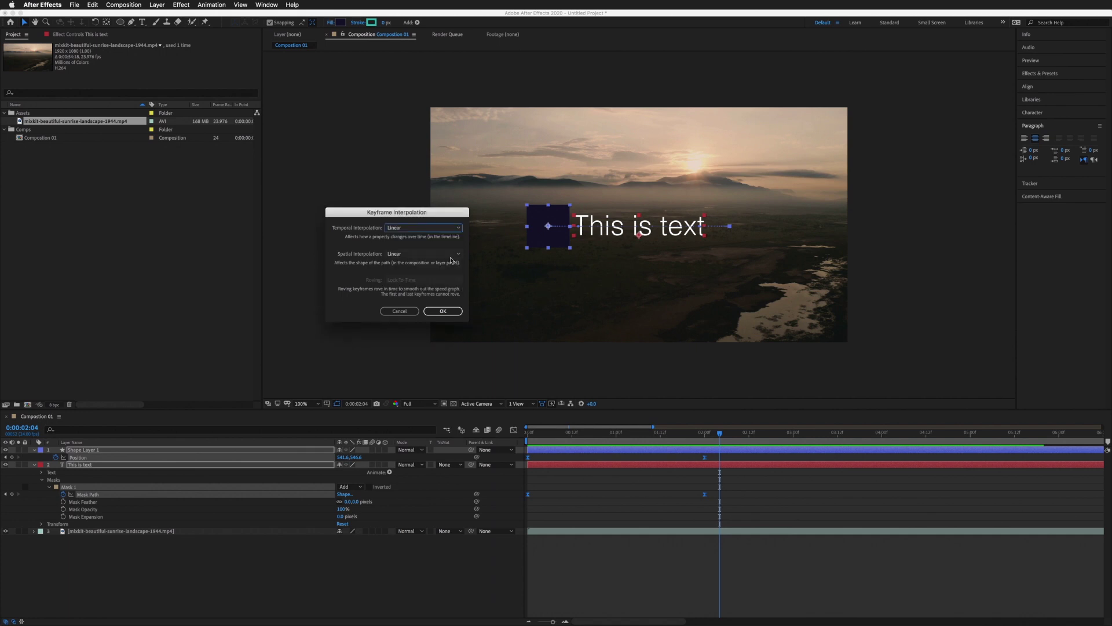
pyautogui.click(442, 311)
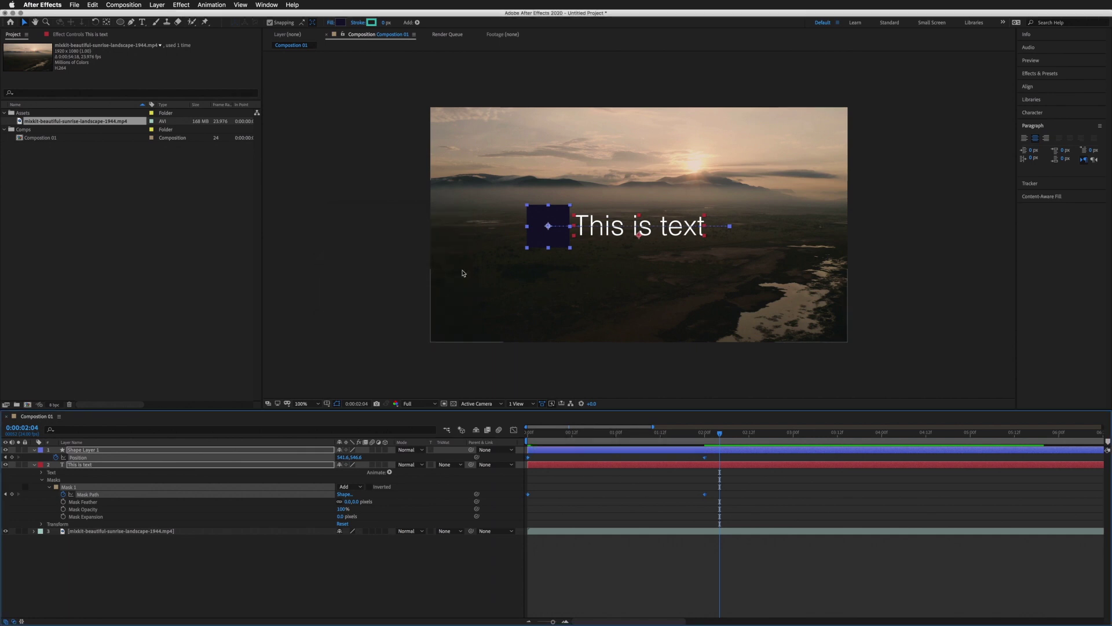
# Step: Preview the linear square movement and text reveal from 0:00:00:00
pyautogui.moveTo(711, 434); pyautogui.dragTo(538, 440)
pyautogui.press('Home')
pyautogui.click(560, 458)
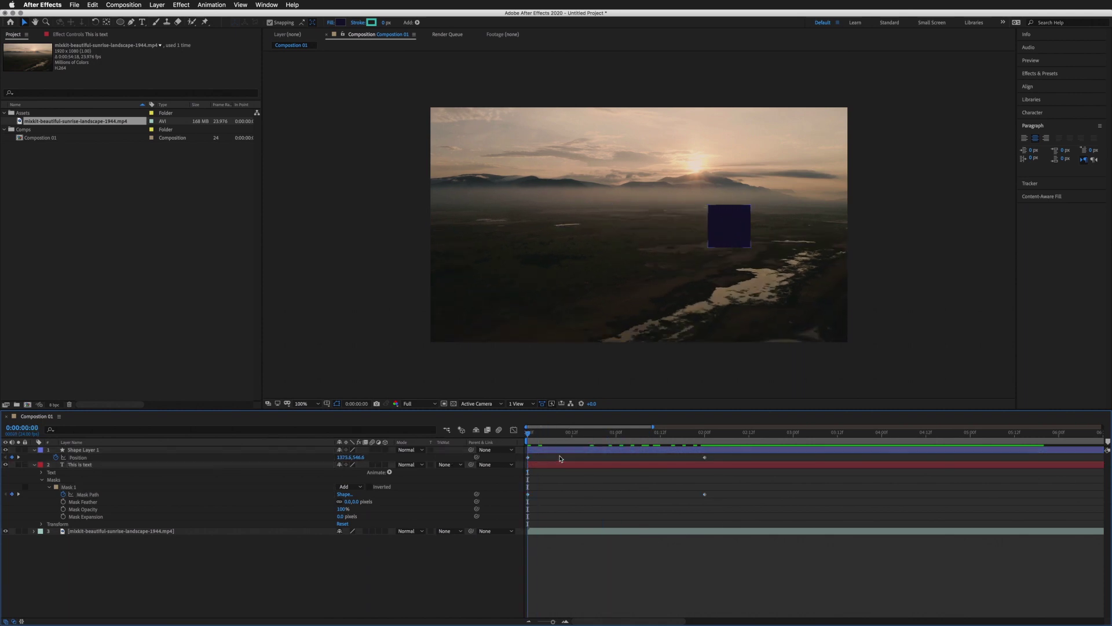
pyautogui.press('space')
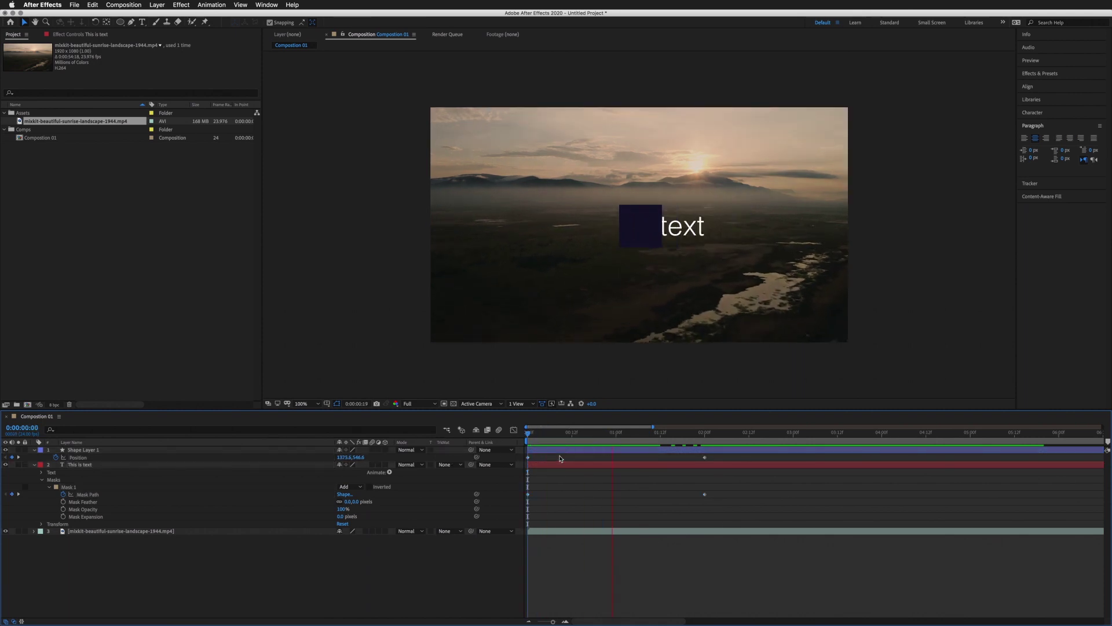
pyautogui.press('space')
# Step: Select both Position keyframes and both Mask Path keyframes together, and apply Easy Ease to all of them
pyautogui.moveTo(700, 472); pyautogui.dragTo(522, 510)
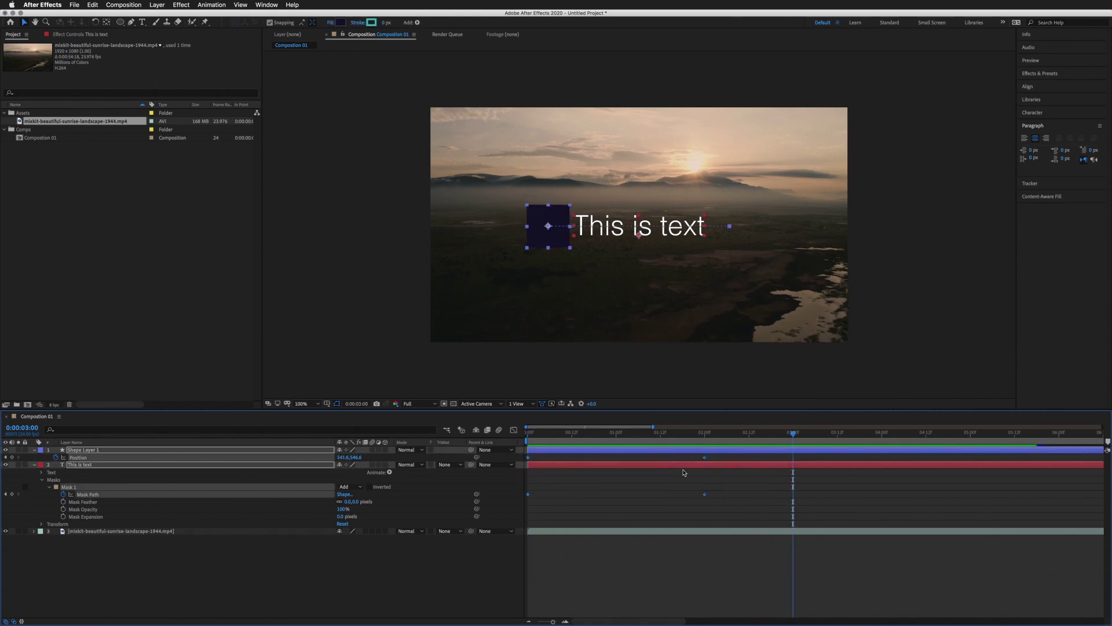
pyautogui.rightClick(705, 458)
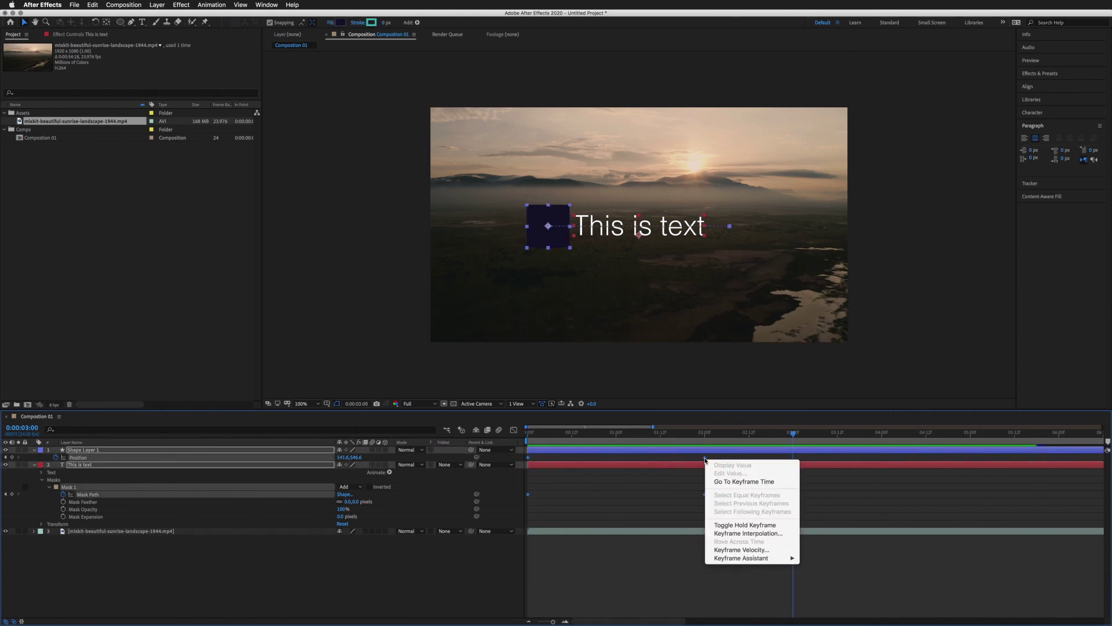
pyautogui.moveTo(757, 559)
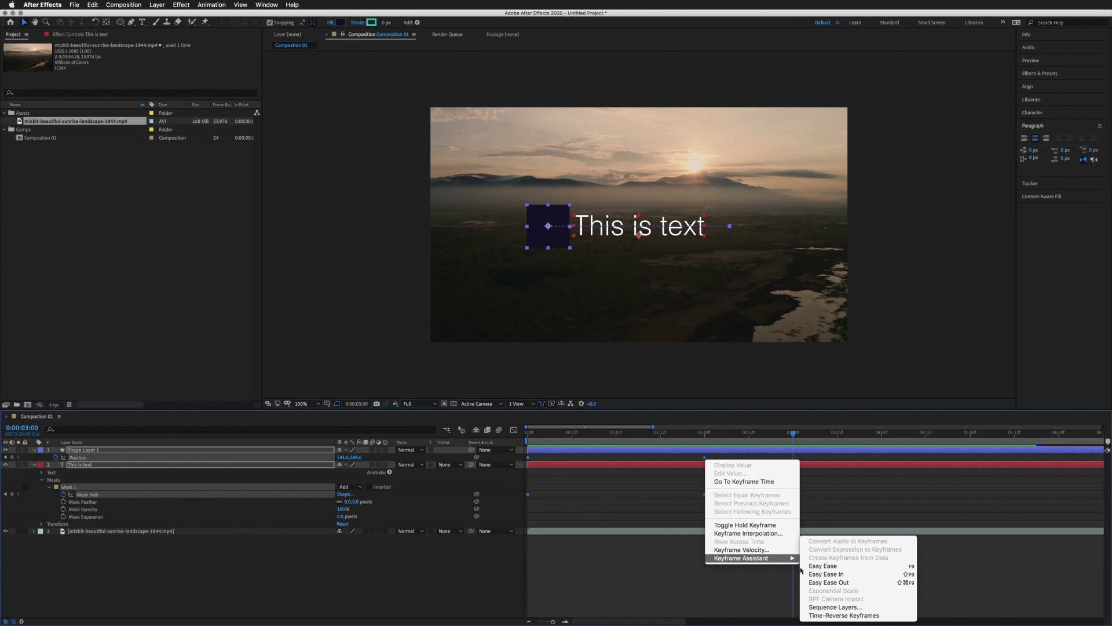
pyautogui.click(823, 566)
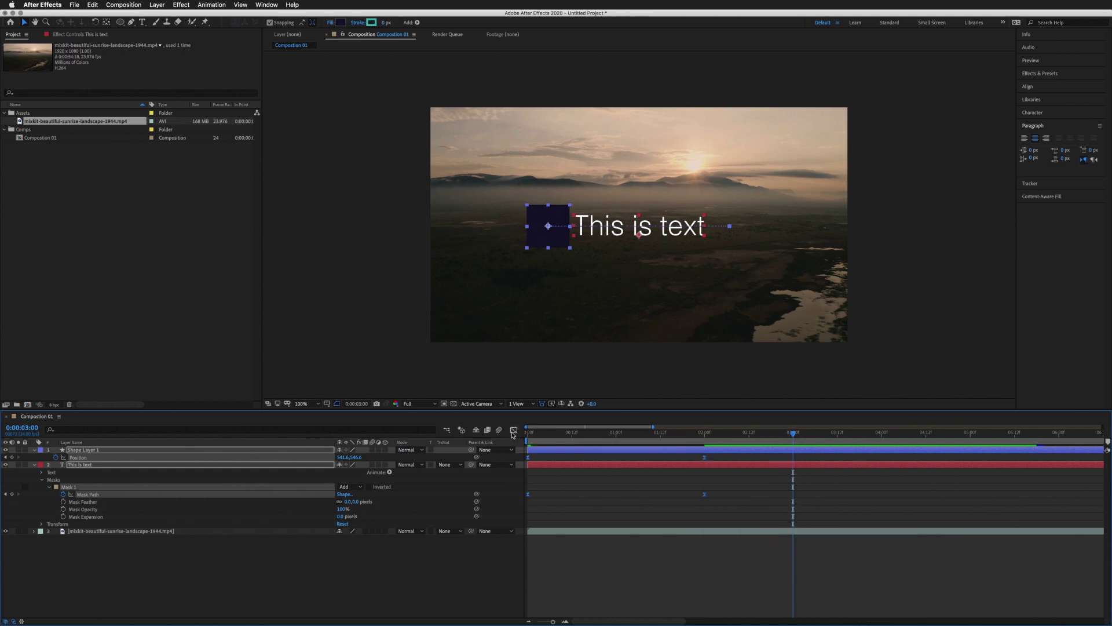
# Step: In the Graph Editor, lengthen the ending and starting ease handles of Position and Mask Path together to form a steep central speed peak
pyautogui.click(514, 430)
pyautogui.moveTo(633, 543); pyautogui.dragTo(731, 597)
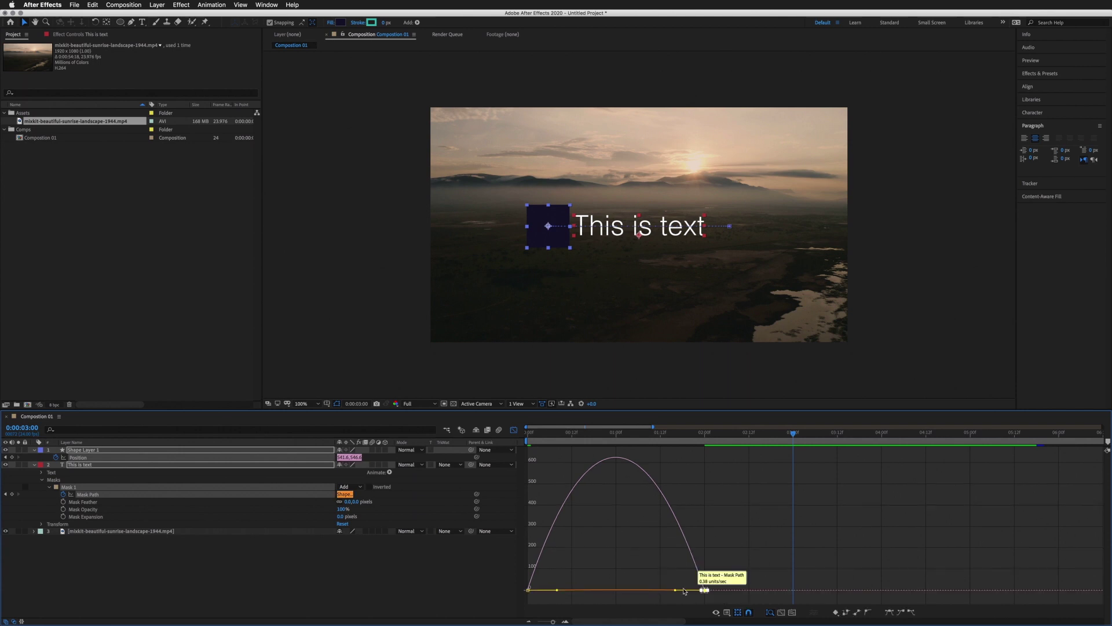
pyautogui.moveTo(674, 591); pyautogui.dragTo(645, 592)
pyautogui.moveTo(597, 565); pyautogui.dragTo(592, 593)
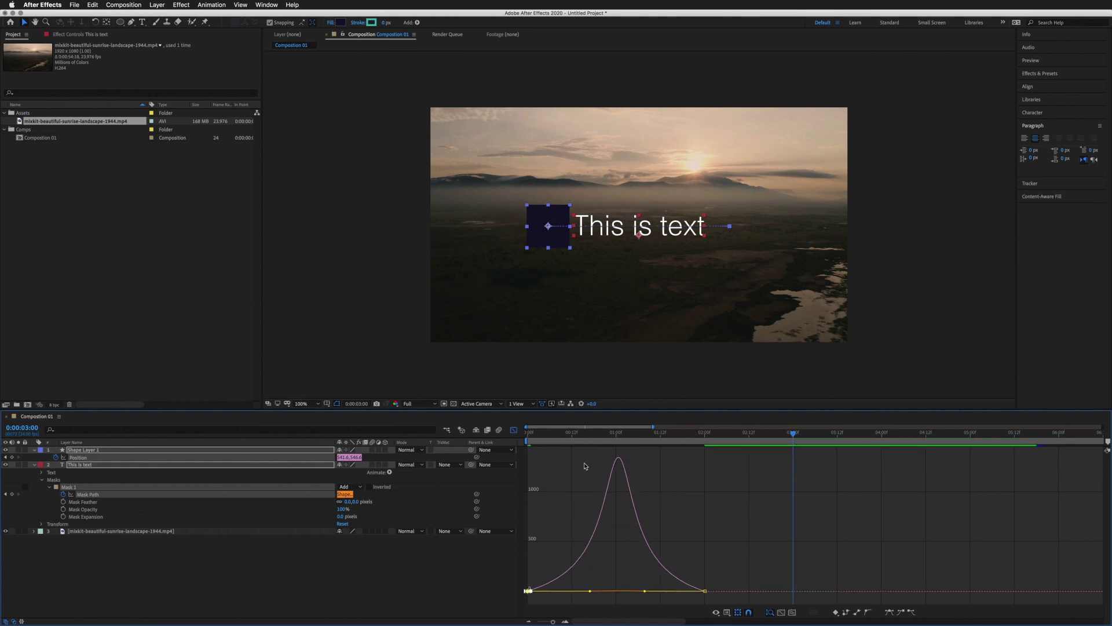
# Step: Preview the matched easing of the square and text reveal from 0:00:00:00, and move the playhead to 0:00:02:16
pyautogui.moveTo(588, 436); pyautogui.dragTo(527, 436)
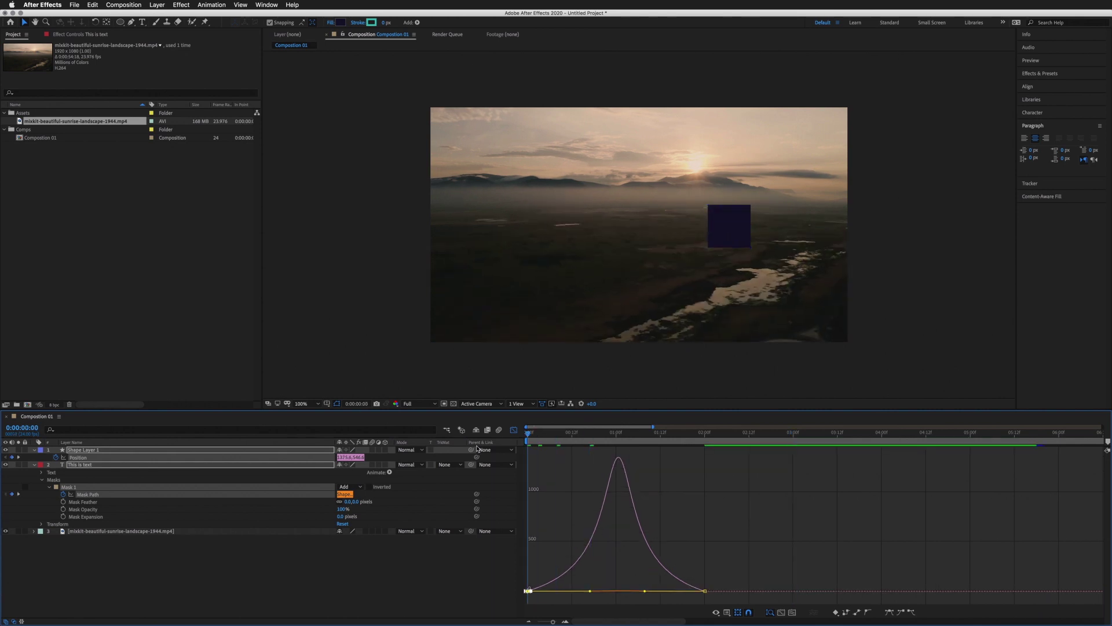
pyautogui.press('space')
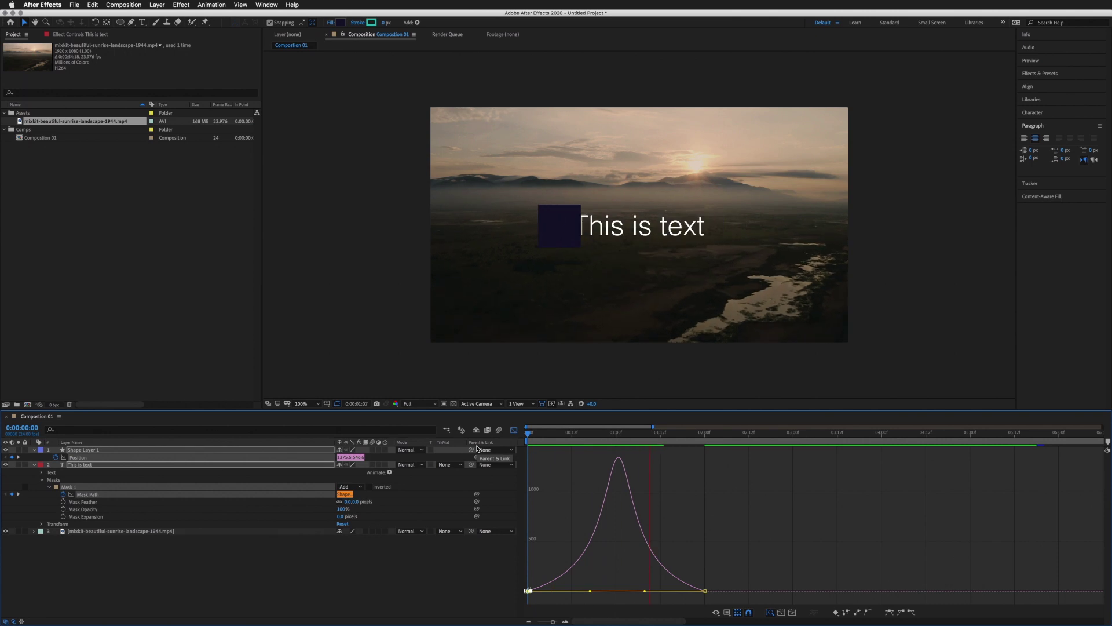
pyautogui.press('space')
pyautogui.click(765, 438)
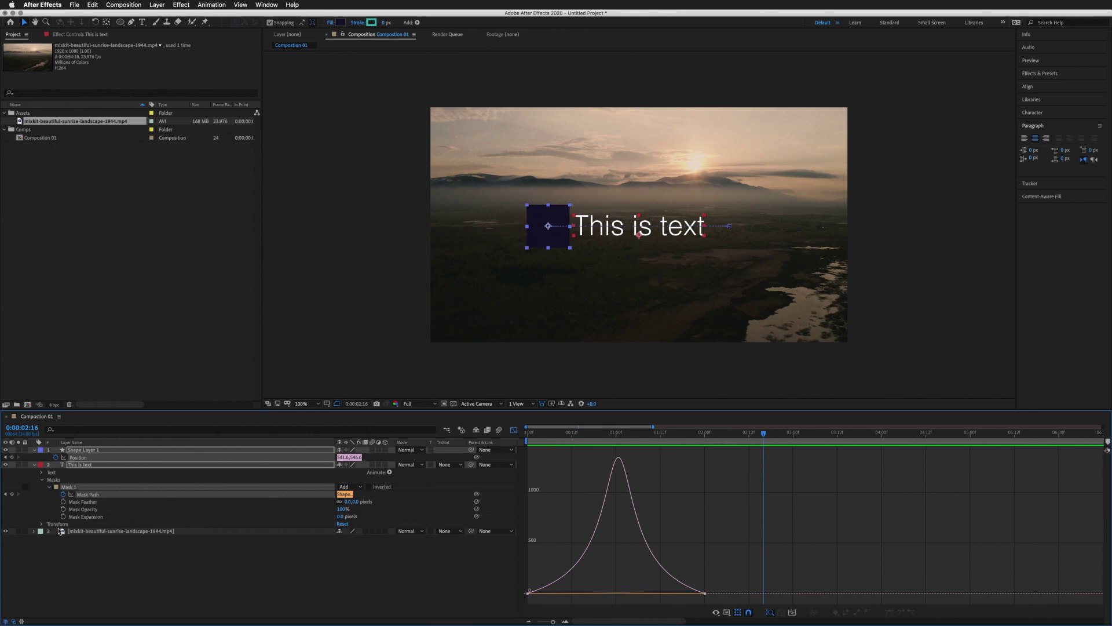
# Step: Deselect the keyframes and collapse the properties of the square's shape layer and the text layer
pyautogui.click(49, 588)
pyautogui.click(35, 450)
pyautogui.click(34, 458)
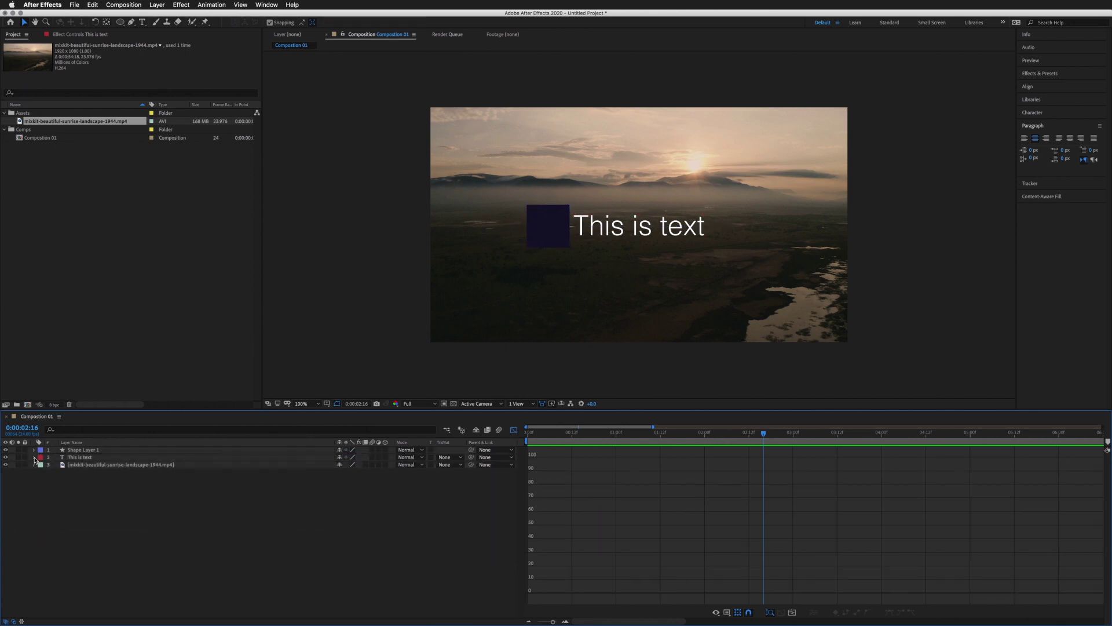
# Step: Pre-compose Shape Layer 1 and the text layer into a composition named Text Wipe, moving all attributes into it
pyautogui.click(93, 450)
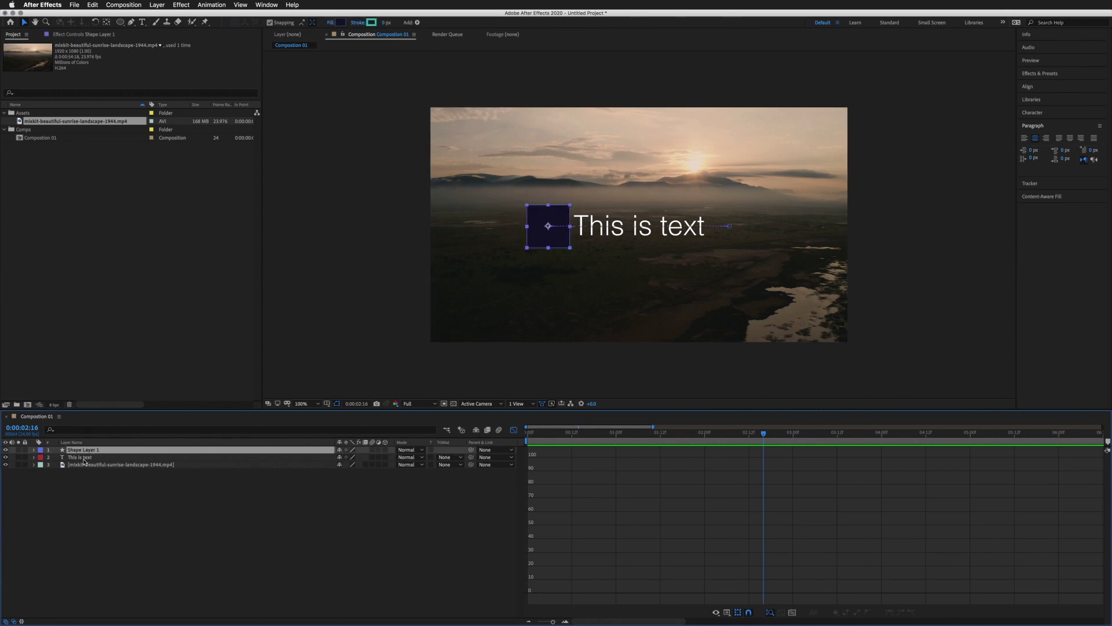
pyautogui.keyDown('shift'); pyautogui.click(83, 457); pyautogui.keyUp('shift')
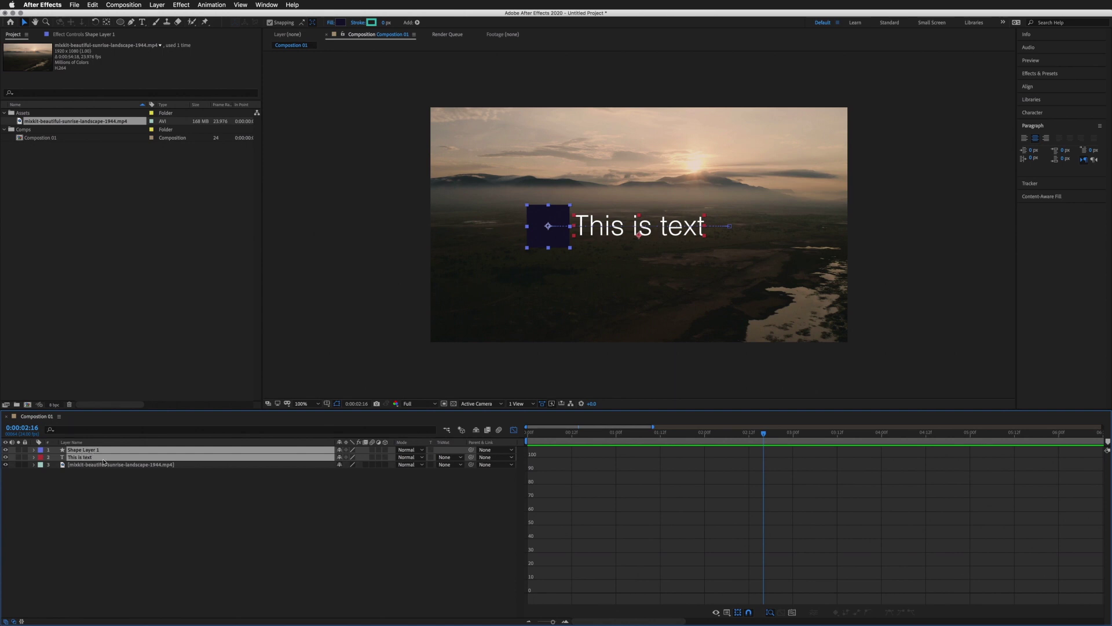
pyautogui.rightClick(91, 453)
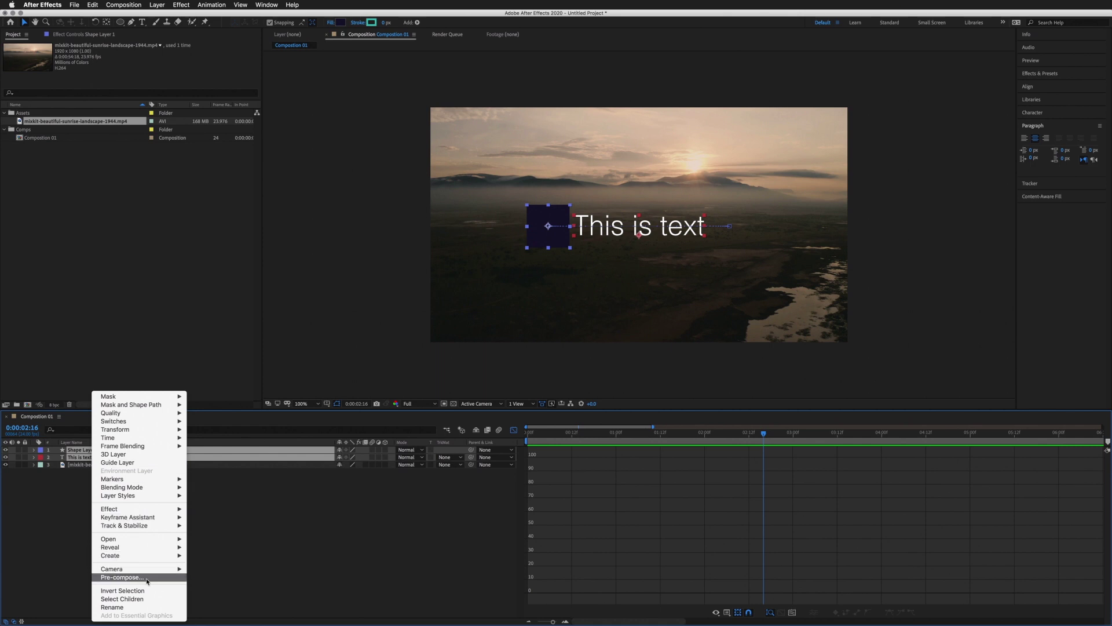
pyautogui.click(122, 577)
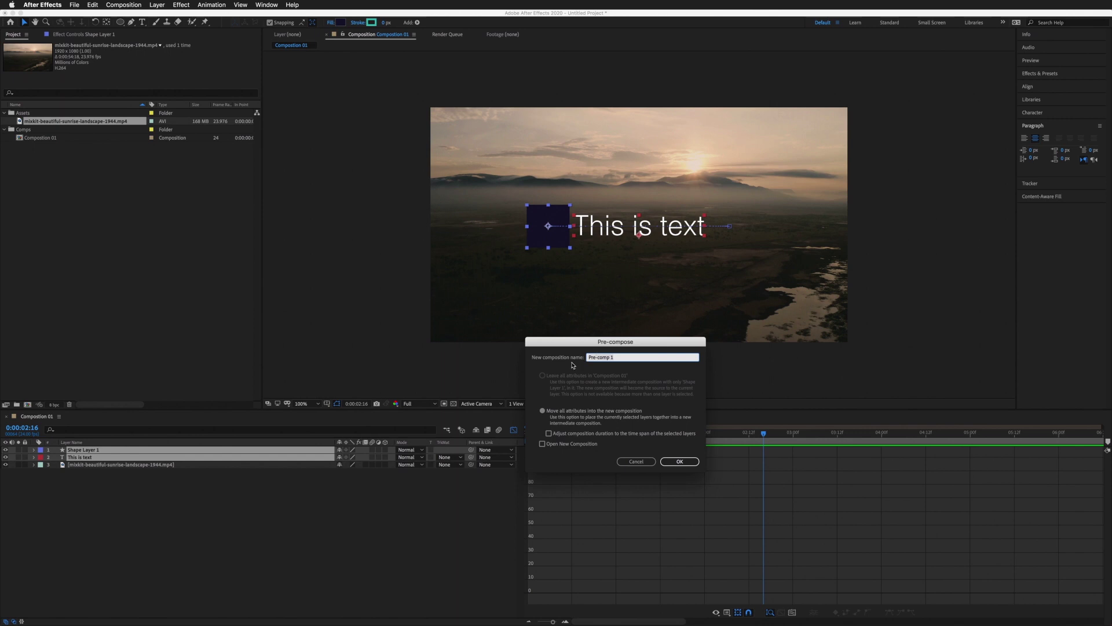
pyautogui.write('Te')
pyautogui.click(688, 462)
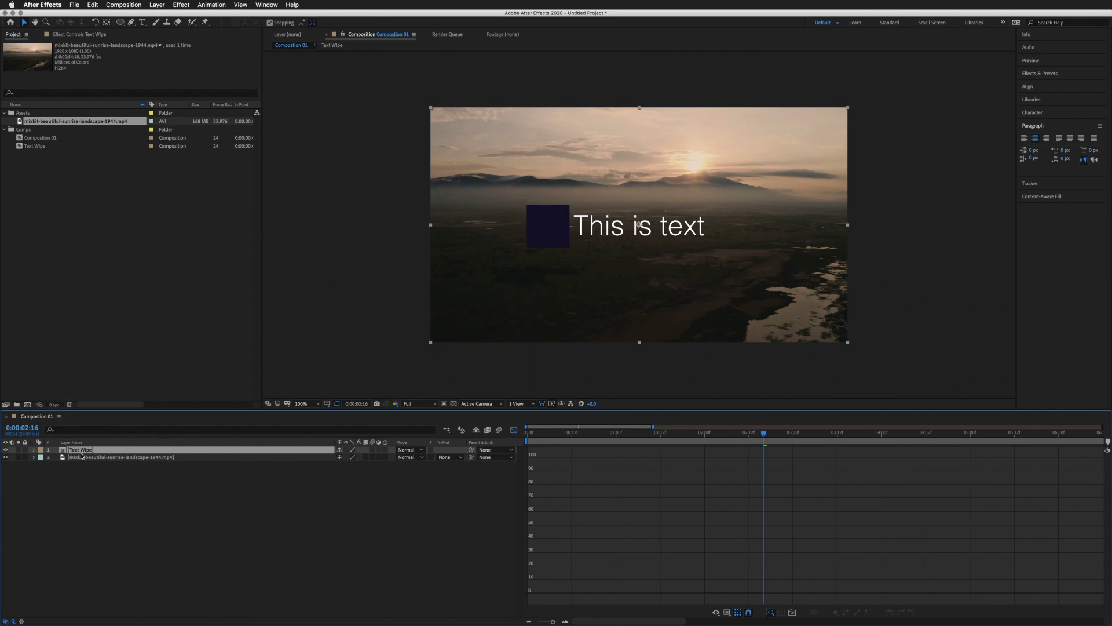
# Step: Return to the layer bar view at 0:00:00:00, move the Text Wipe layer lower in the frame, and scale it to about half size
pyautogui.click(35, 146)
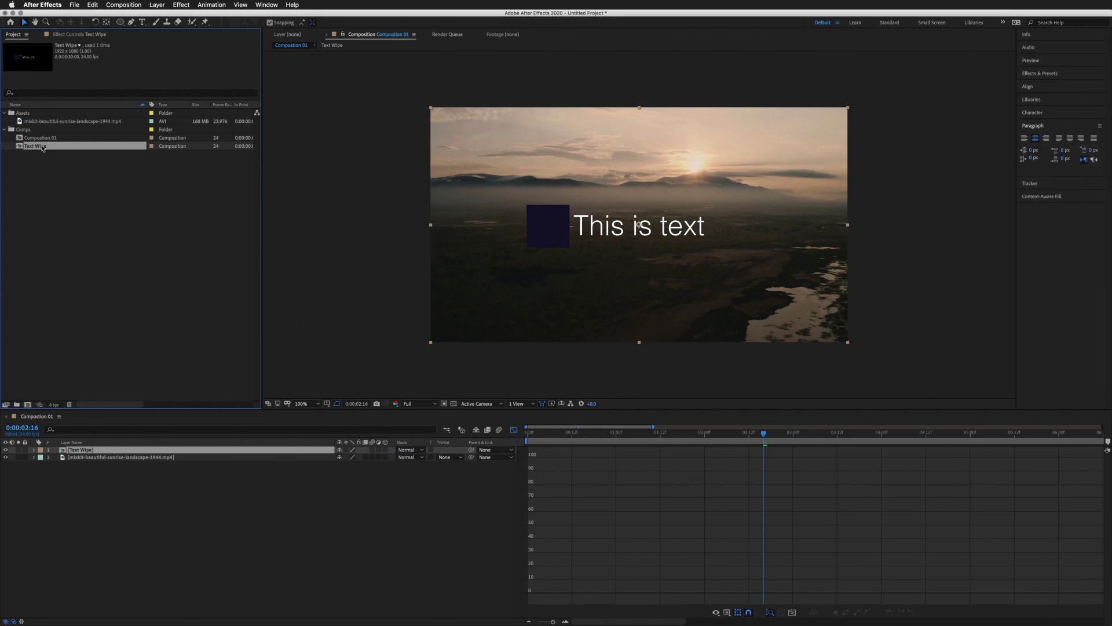
pyautogui.click(514, 430)
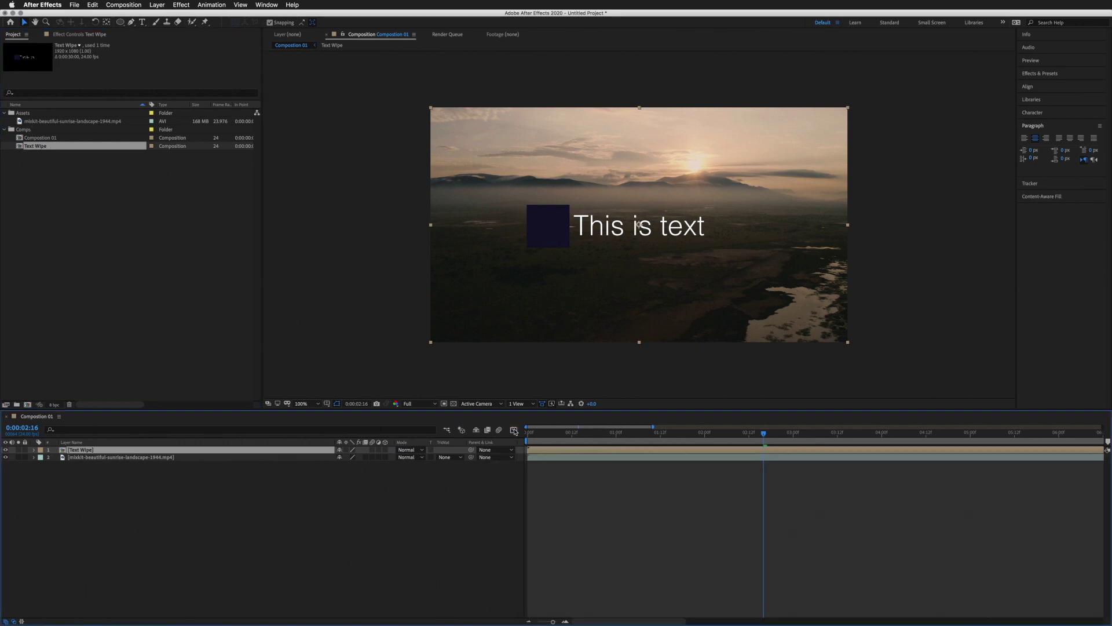
pyautogui.press('Home')
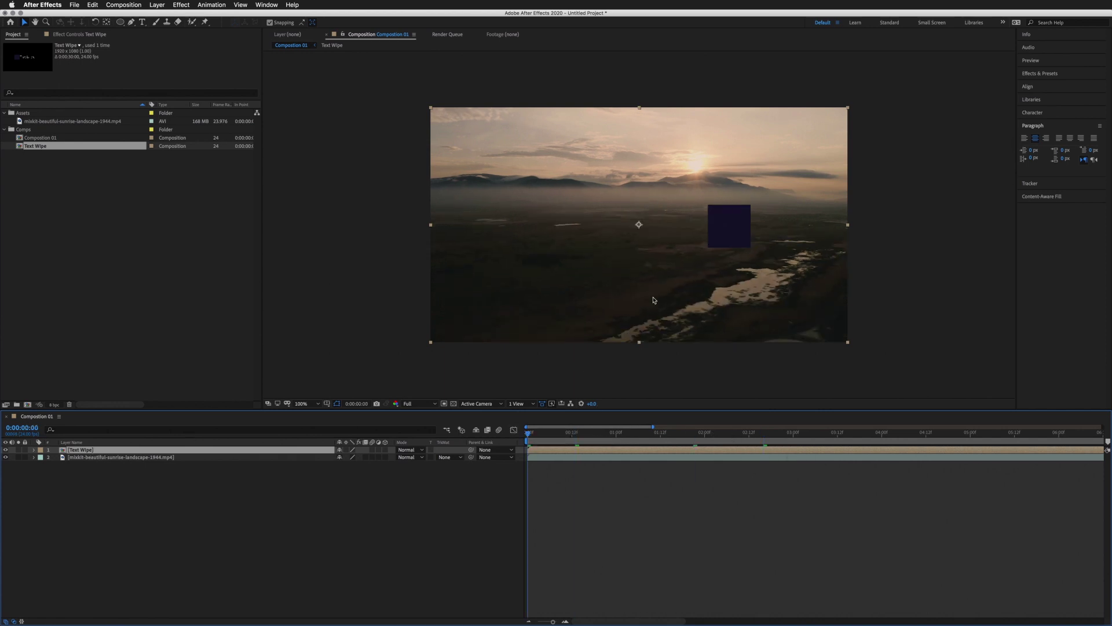
pyautogui.moveTo(731, 237); pyautogui.dragTo(728, 317)
pyautogui.moveTo(847, 191); pyautogui.dragTo(746, 244)
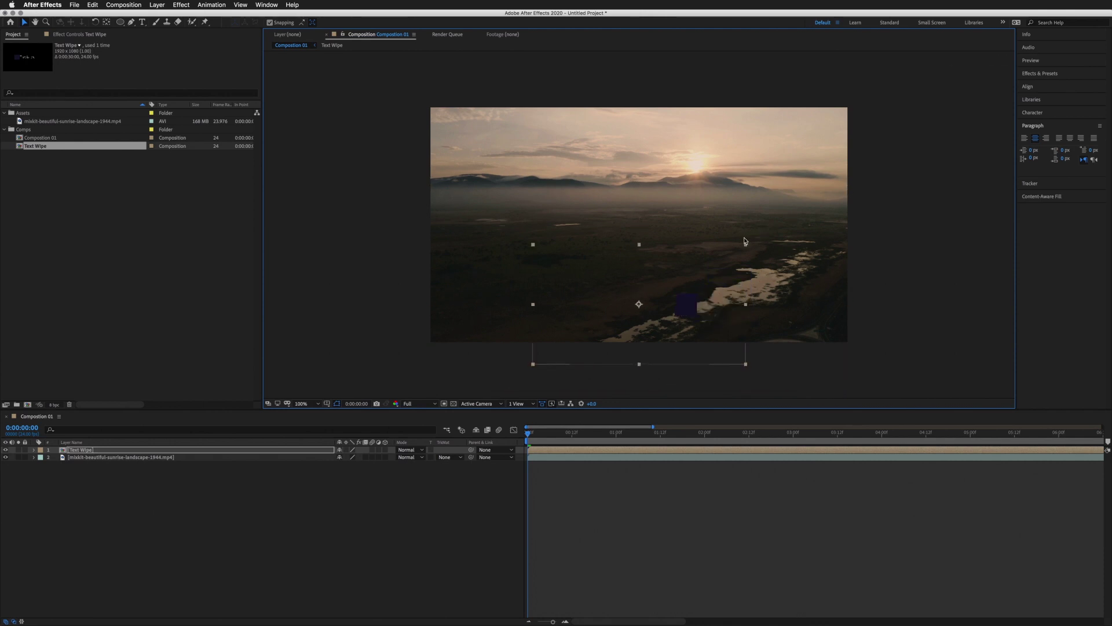
# Step: Preview the scaled-down wipe, and enlarge the Text Wipe layer to about two-thirds size in the lower-left part of the frame
pyautogui.moveTo(540, 435); pyautogui.dragTo(606, 438)
pyautogui.press('space')
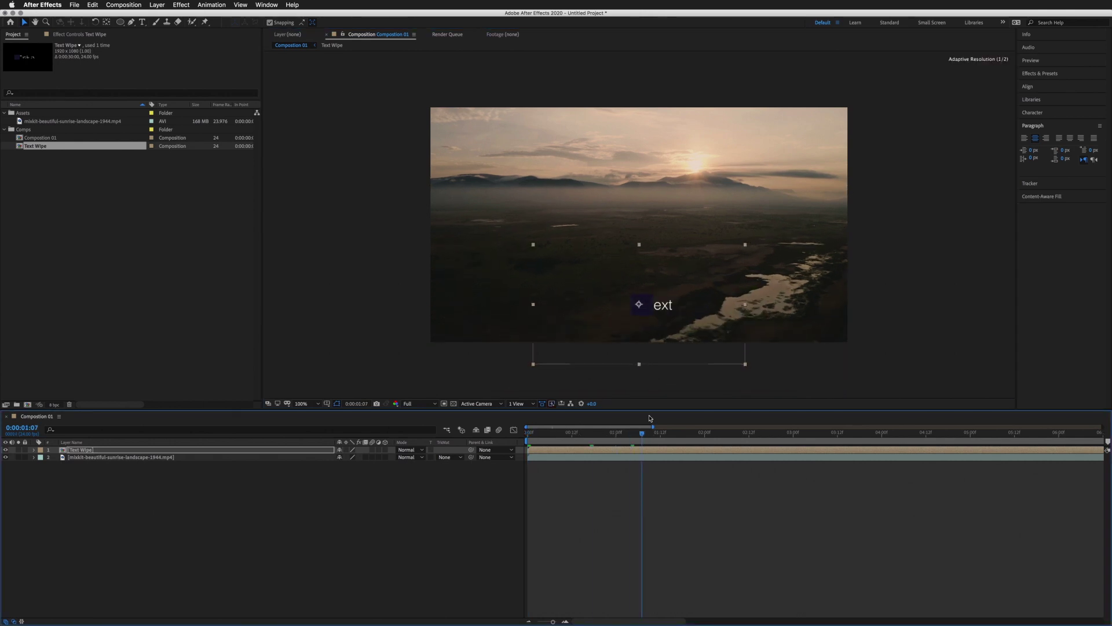
pyautogui.press('space')
pyautogui.moveTo(745, 255); pyautogui.dragTo(695, 187)
pyautogui.hotkey('shift', 'pageup')
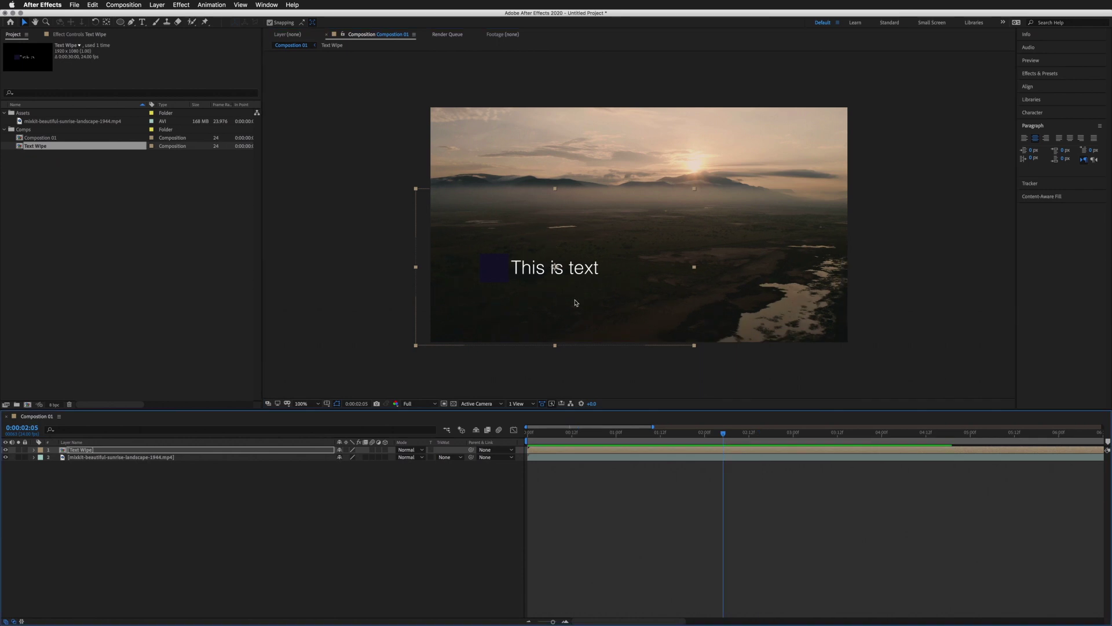
# Step: Import video.mp4 from the AE Tutorial Assets folder into the project's Assets folder as footage
pyautogui.click(55, 163)
pyautogui.click(29, 114)
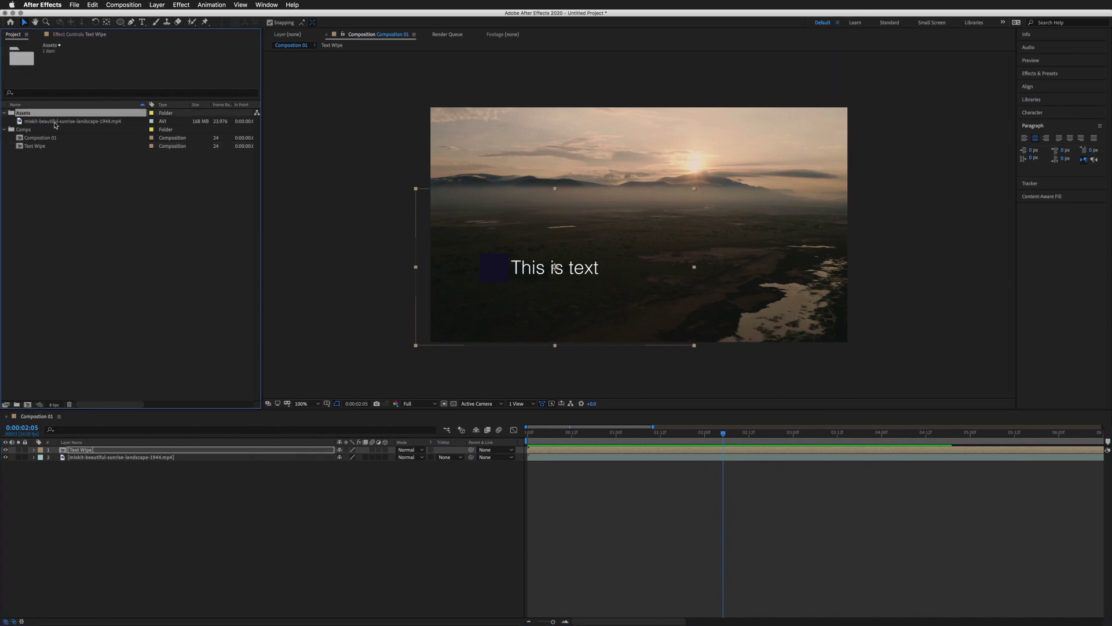
pyautogui.click(75, 5)
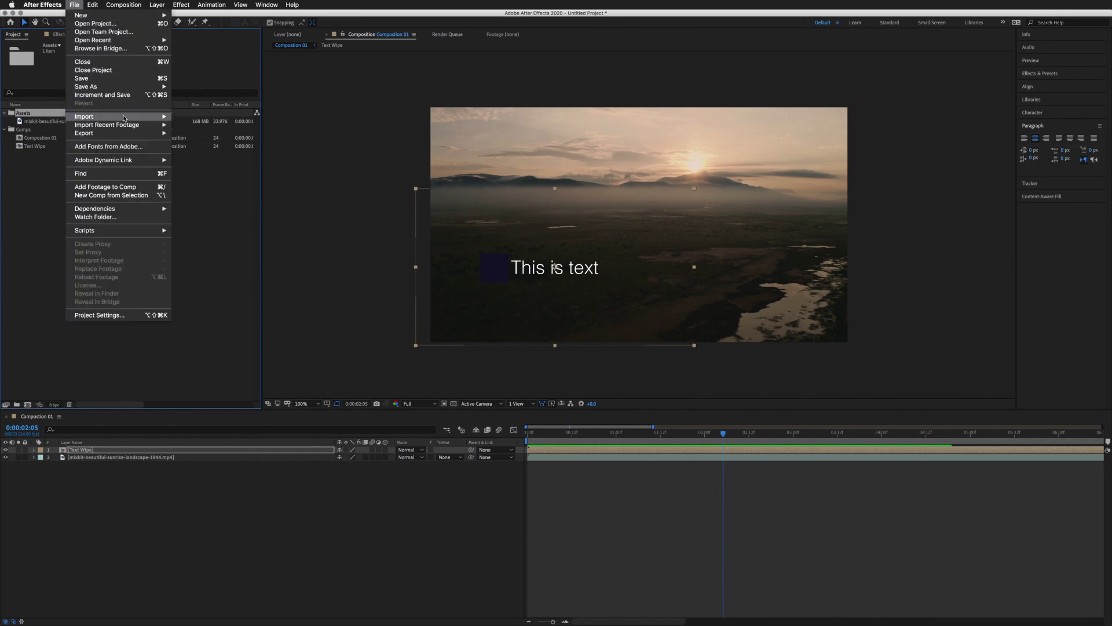
pyautogui.moveTo(124, 116)
pyautogui.click(202, 118)
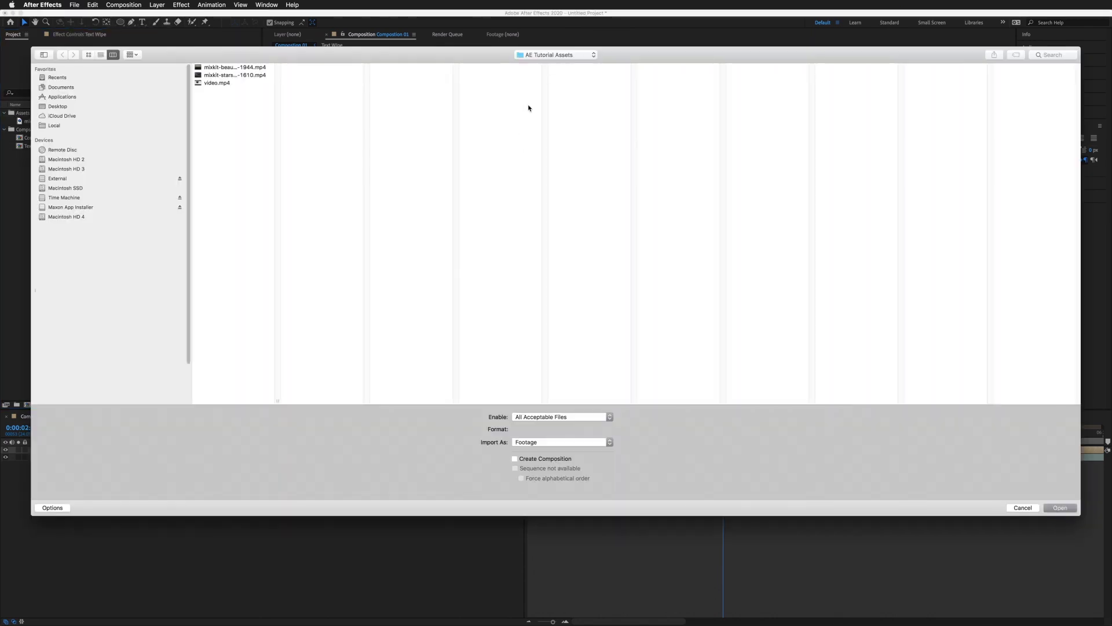
pyautogui.click(217, 83)
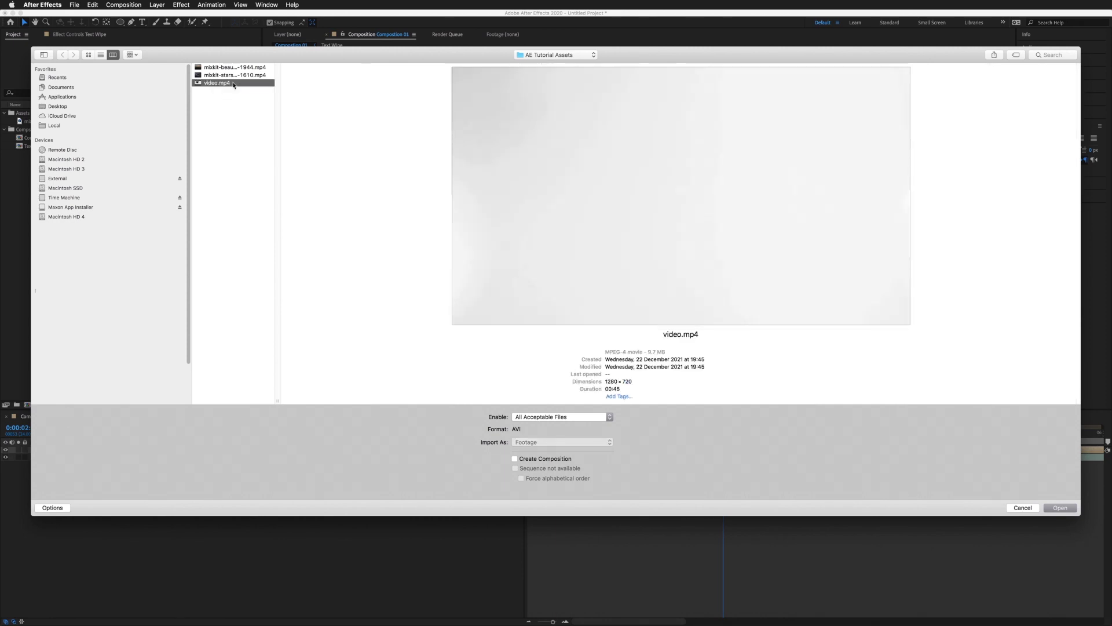
pyautogui.doubleClick(217, 83)
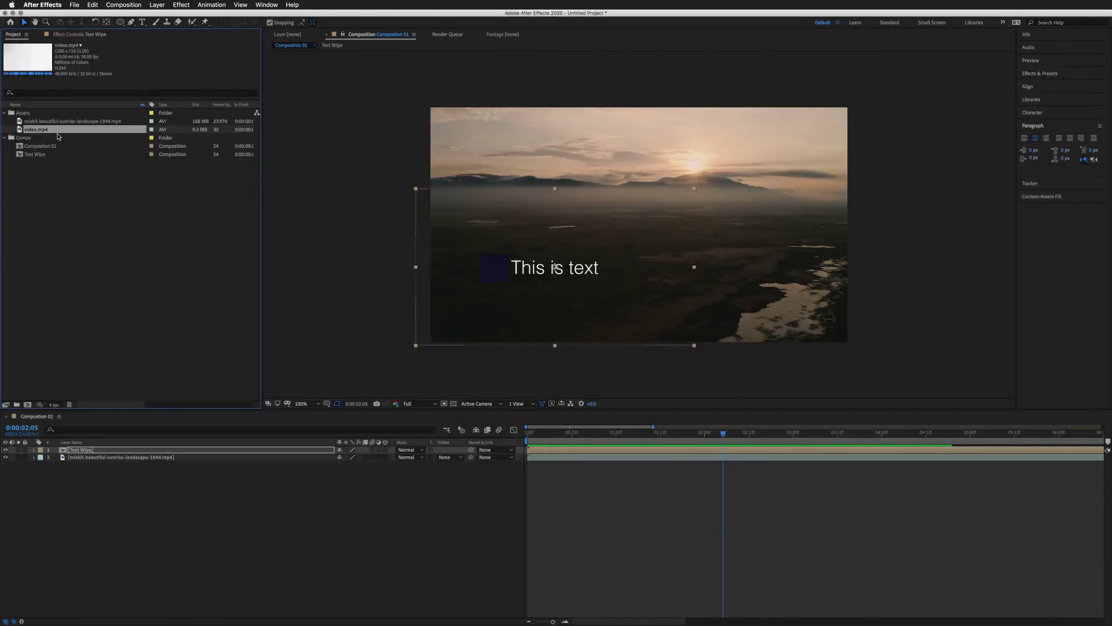
# Step: Create a new composition from video.mp4, check its ink footage, and place the Text Wipe composition above the footage layer
pyautogui.moveTo(50, 133); pyautogui.dragTo(31, 409)
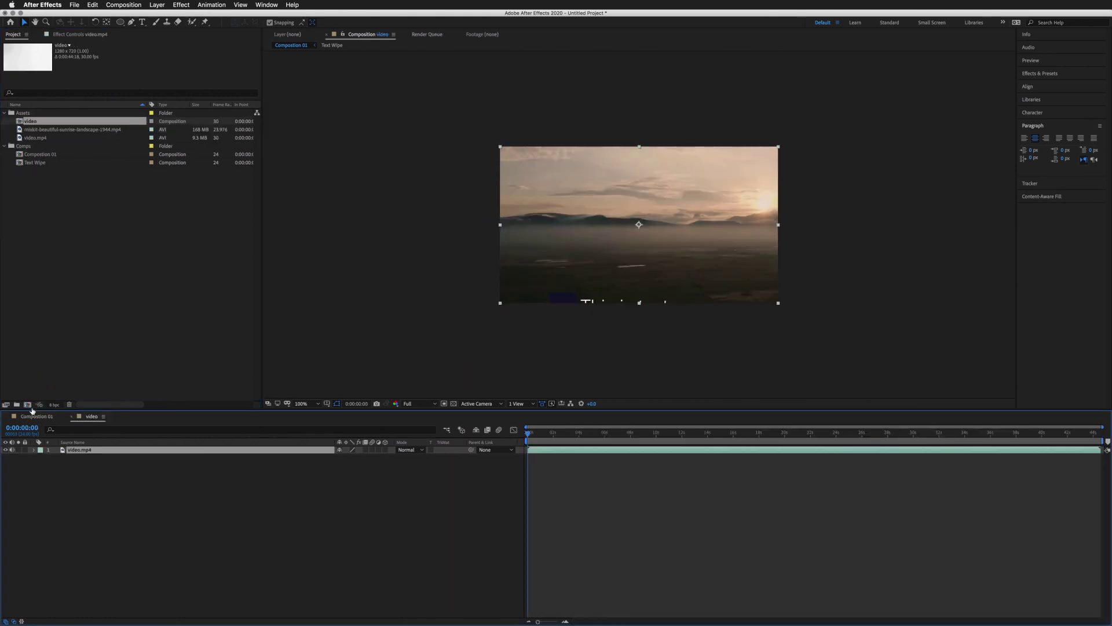
pyautogui.moveTo(540, 438)
pyautogui.mouseDown()
pyautogui.moveTo(530, 439)
pyautogui.moveTo(879, 439)
pyautogui.moveTo(790, 438)
pyautogui.mouseUp()
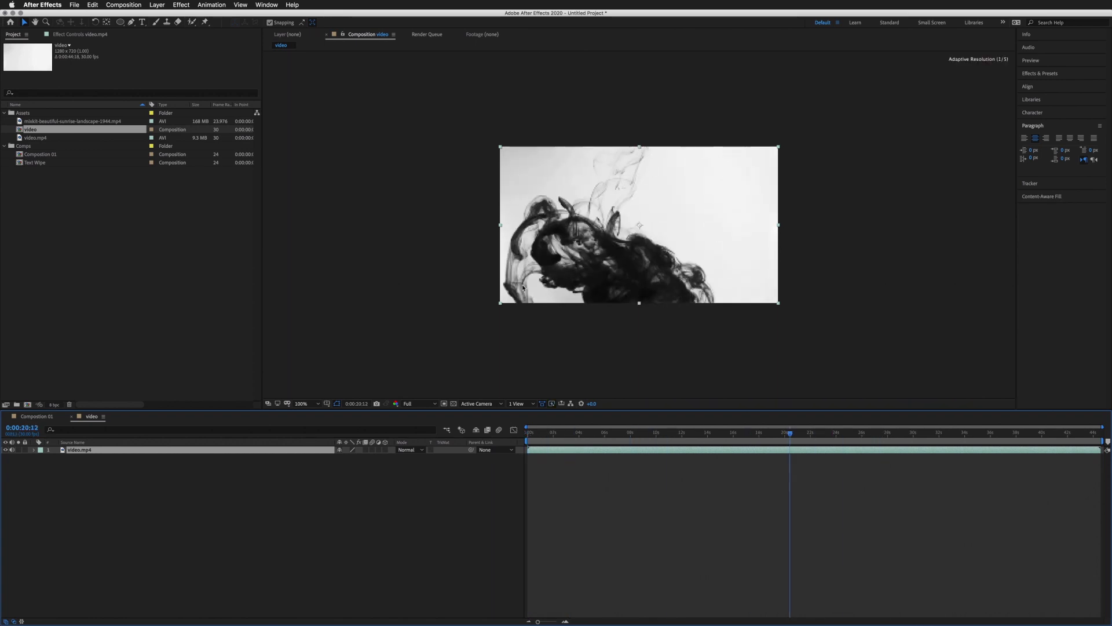
pyautogui.click(39, 164)
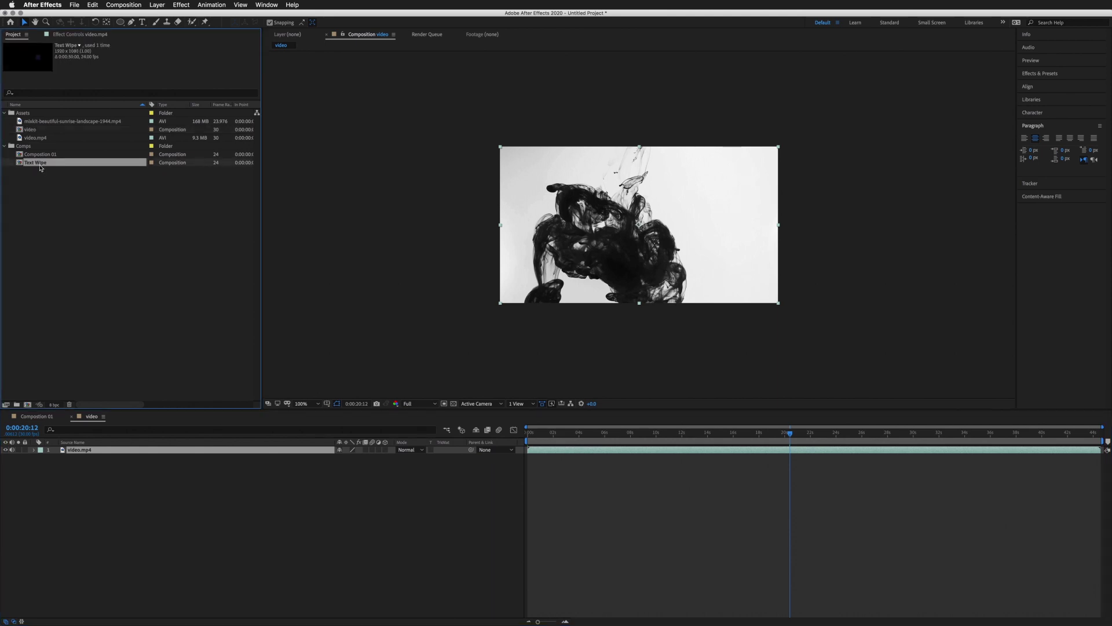
pyautogui.moveTo(42, 166); pyautogui.dragTo(78, 451)
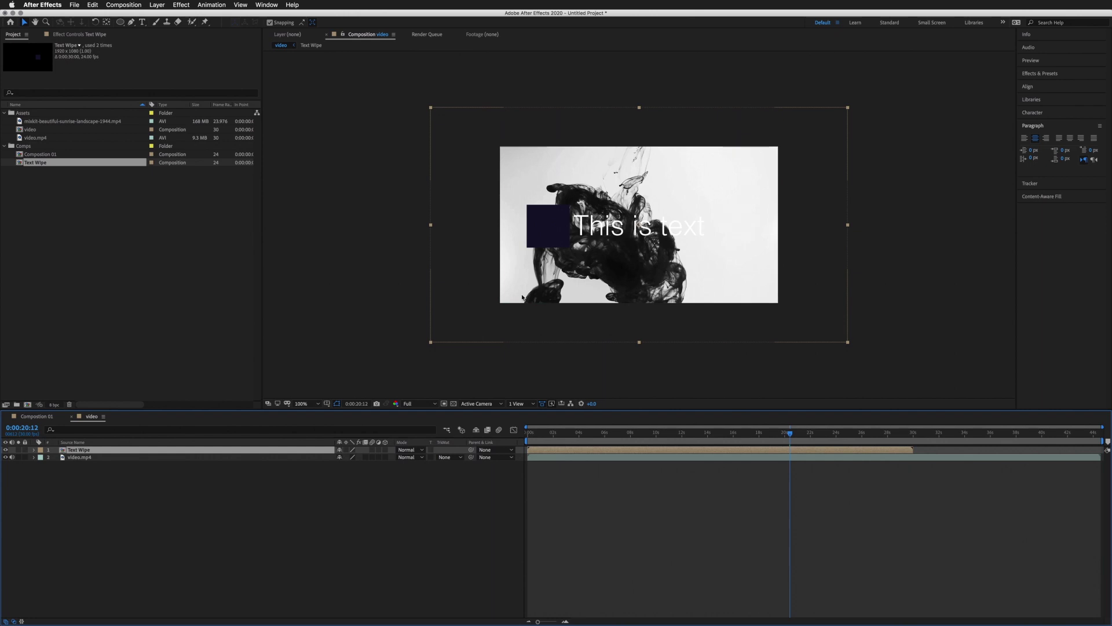
# Step: Scale the Text Wipe layer down to about 40% in the video composition, move it slightly lower and left, and scrub through the result
pyautogui.moveTo(432, 342); pyautogui.dragTo(537, 277)
pyautogui.moveTo(606, 226); pyautogui.dragTo(582, 248)
pyautogui.click(727, 502)
pyautogui.moveTo(529, 432); pyautogui.dragTo(743, 433)
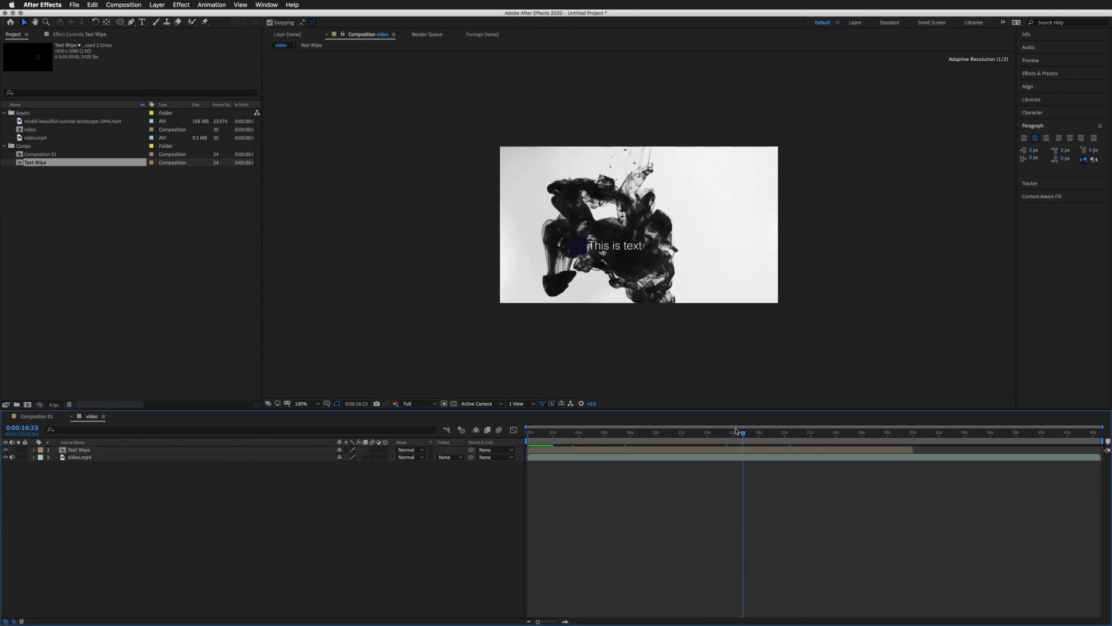
# Step: Open the Text Wipe composition from its layer in the video composition and scrub back to 0:00:01:15
pyautogui.click(76, 452)
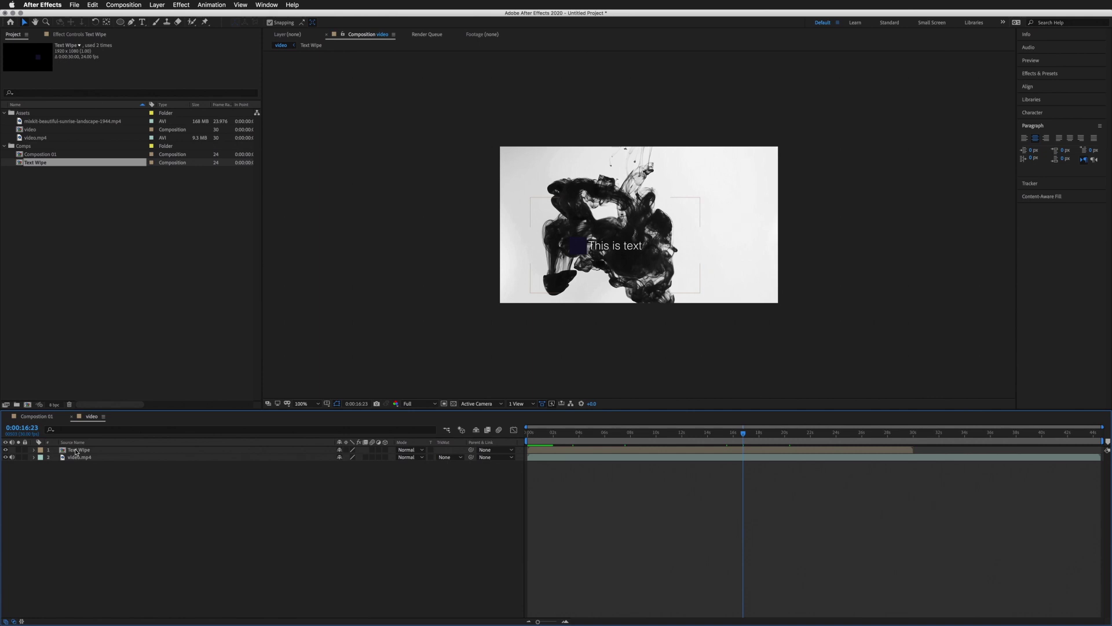
pyautogui.doubleClick(80, 452)
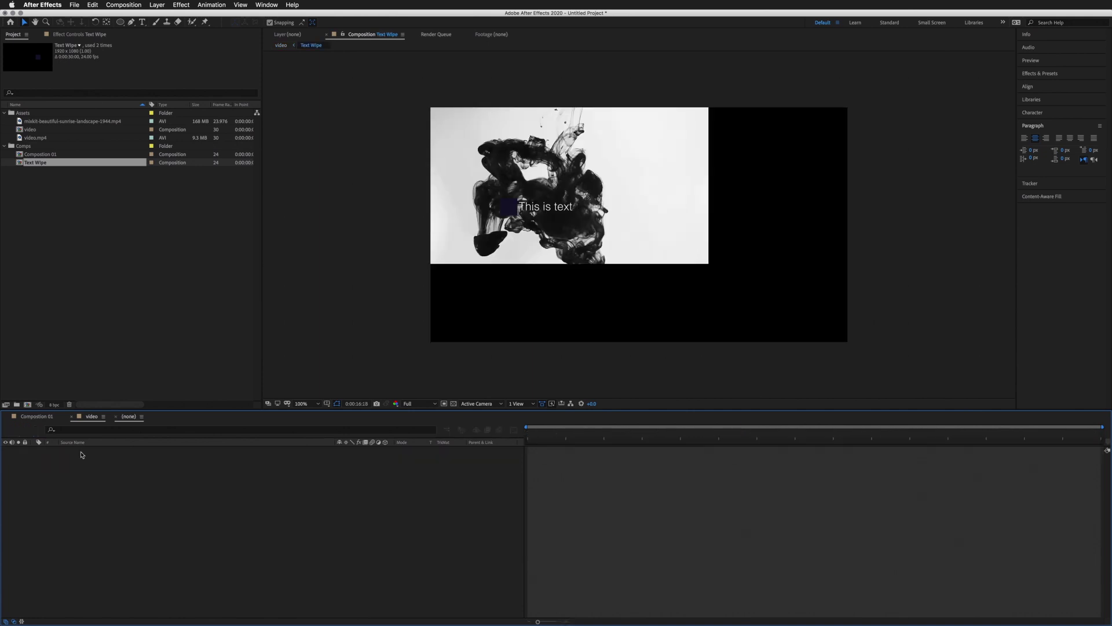
pyautogui.click(513, 430)
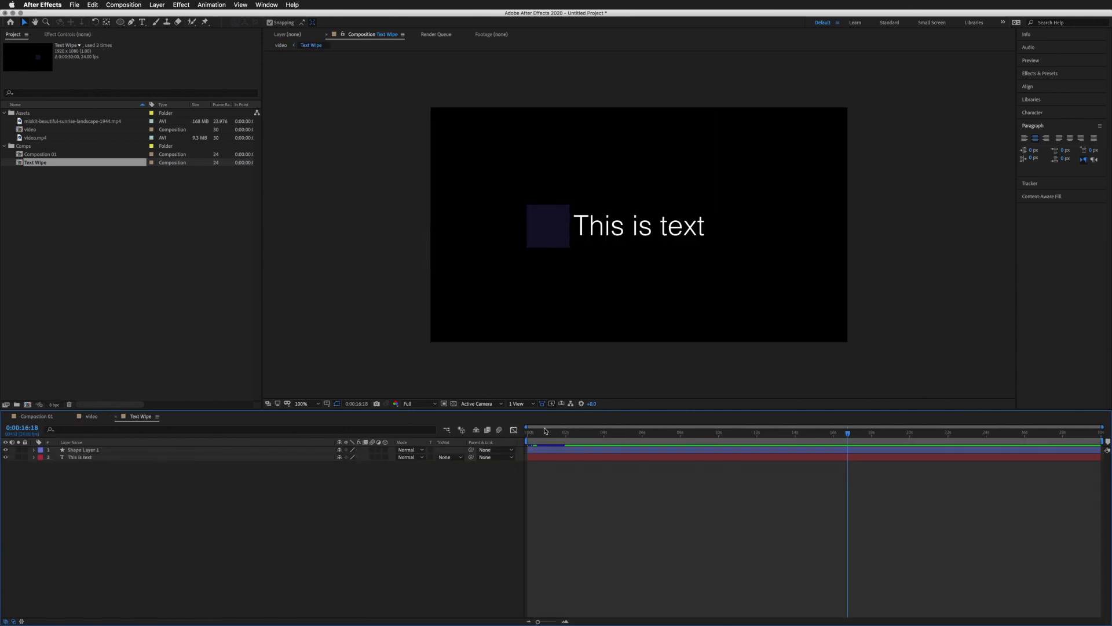
pyautogui.moveTo(611, 434); pyautogui.dragTo(497, 430)
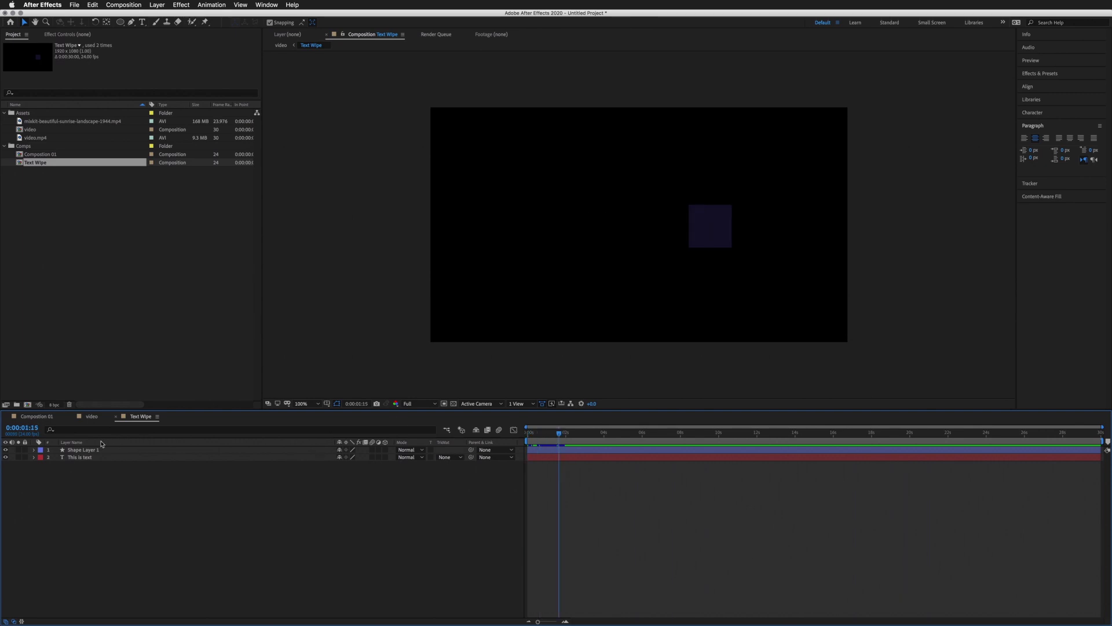
# Step: Reveal the keyframes of Shape Layer 1 and the text layer, and move the ending Position and Mask Path keyframes earlier, to about one second
pyautogui.click(559, 434)
pyautogui.press('u')
pyautogui.press('u')
pyautogui.press('u')
pyautogui.press('u')
pyautogui.press('u')
pyautogui.click(564, 450)
pyautogui.press('u')
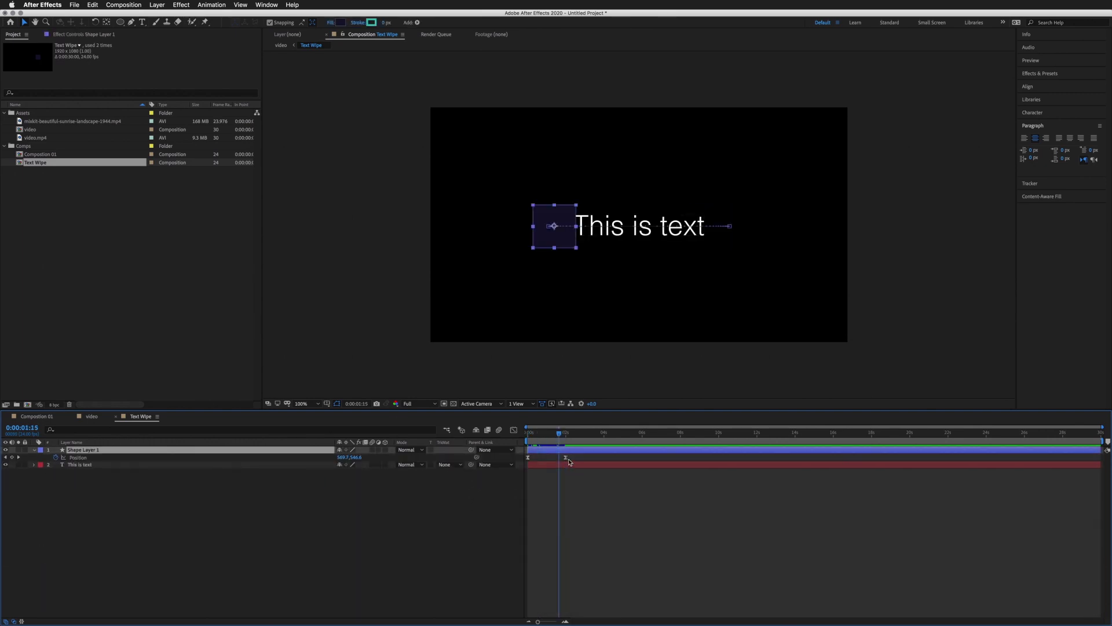
pyautogui.click(568, 465)
pyautogui.press('u')
pyautogui.moveTo(565, 457); pyautogui.dragTo(550, 465)
pyautogui.click(550, 464)
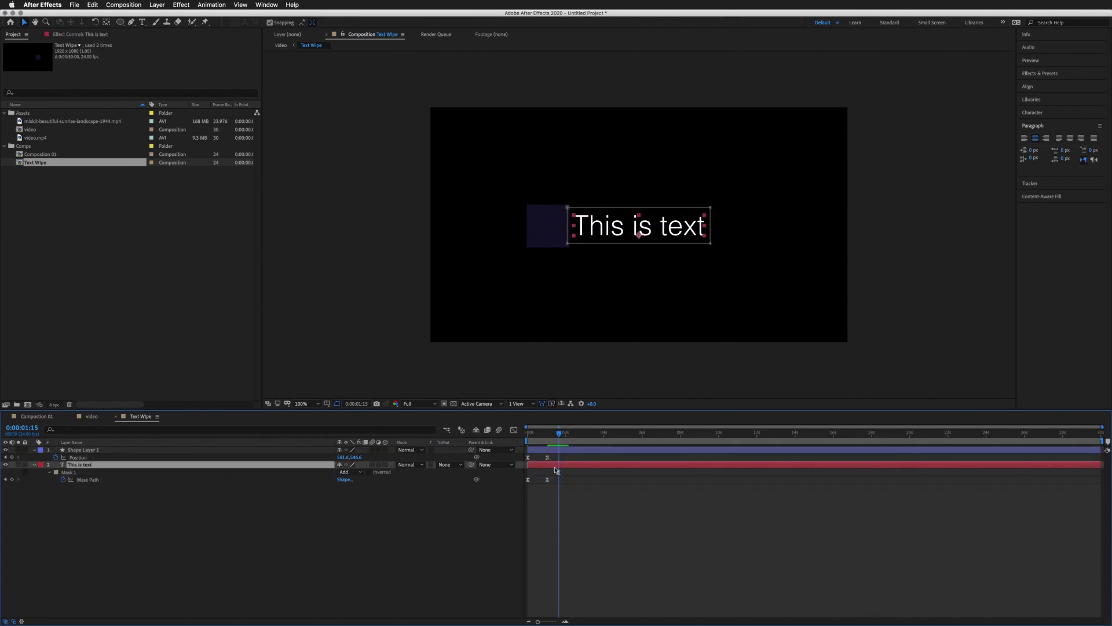
# Step: Set the fill colour of the text layer to the square's dark navy by sampling it with the eyedropper
pyautogui.click(1033, 113)
pyautogui.click(1094, 131)
pyautogui.click(491, 518)
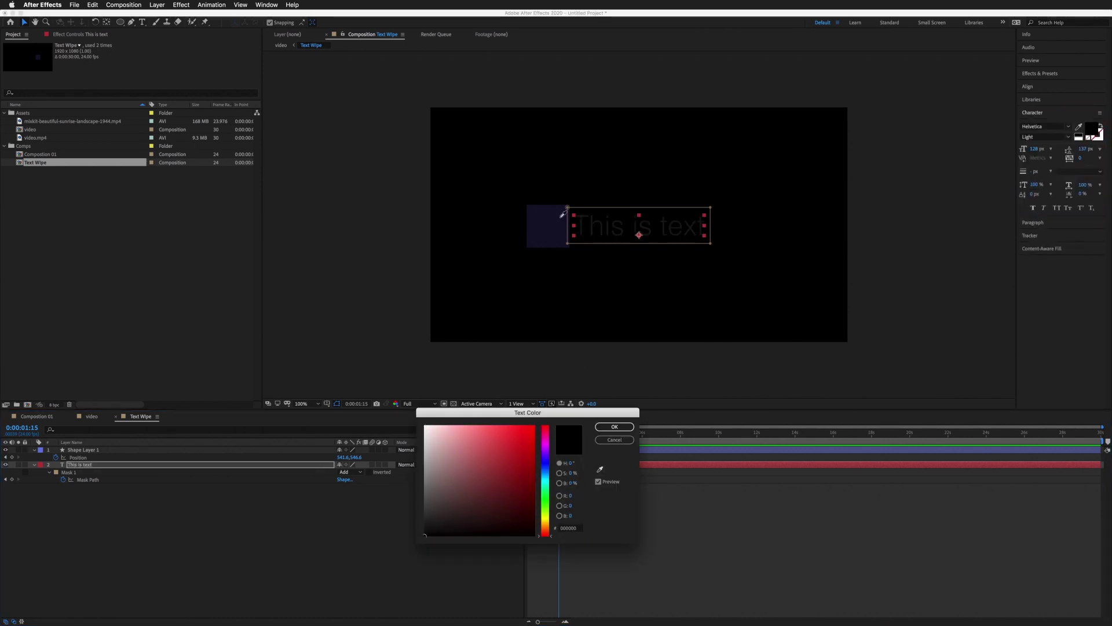
pyautogui.click(545, 462)
pyautogui.click(615, 427)
pyautogui.click(597, 458)
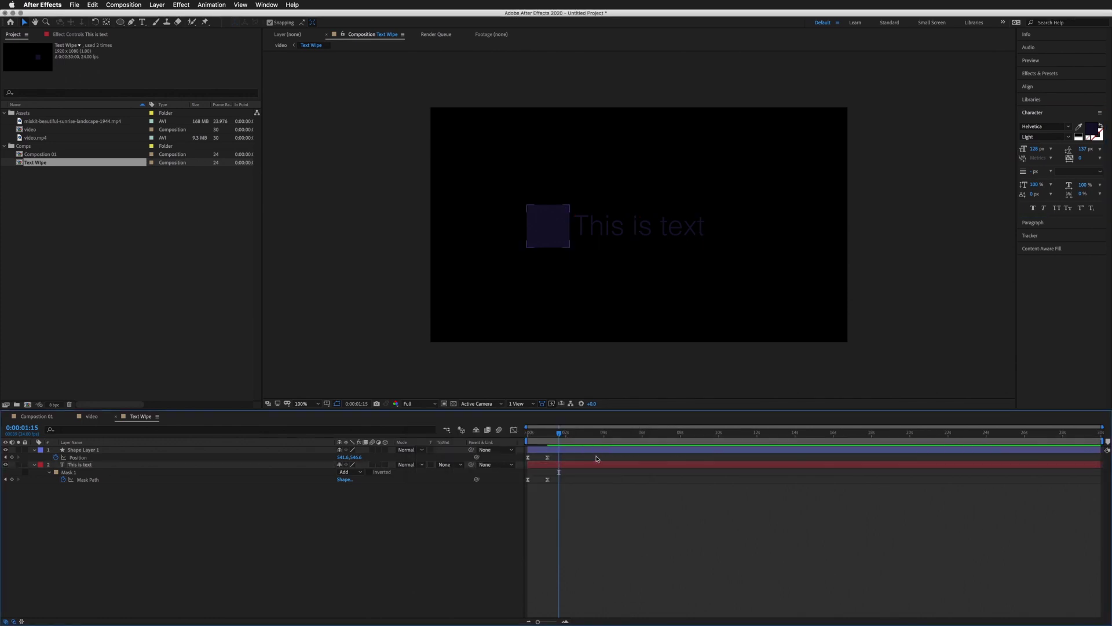
# Step: Preview the updated Text Wipe from the beginning in Composition 01 to check the recoloured text and faster reveal
pyautogui.click(35, 417)
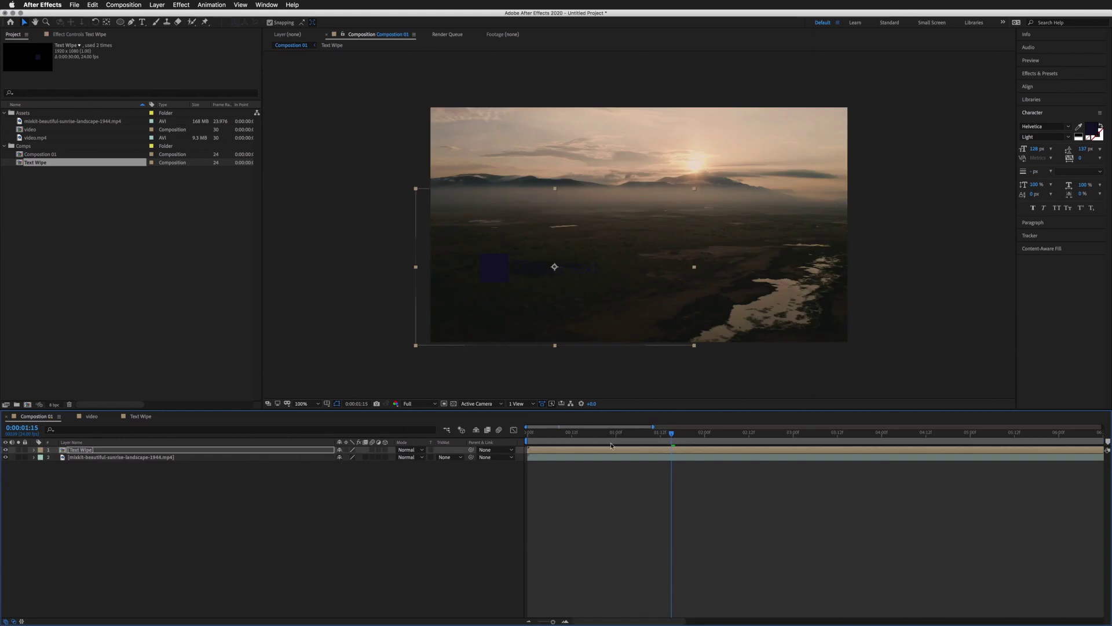
pyautogui.moveTo(608, 438); pyautogui.dragTo(452, 432)
pyautogui.press('space')
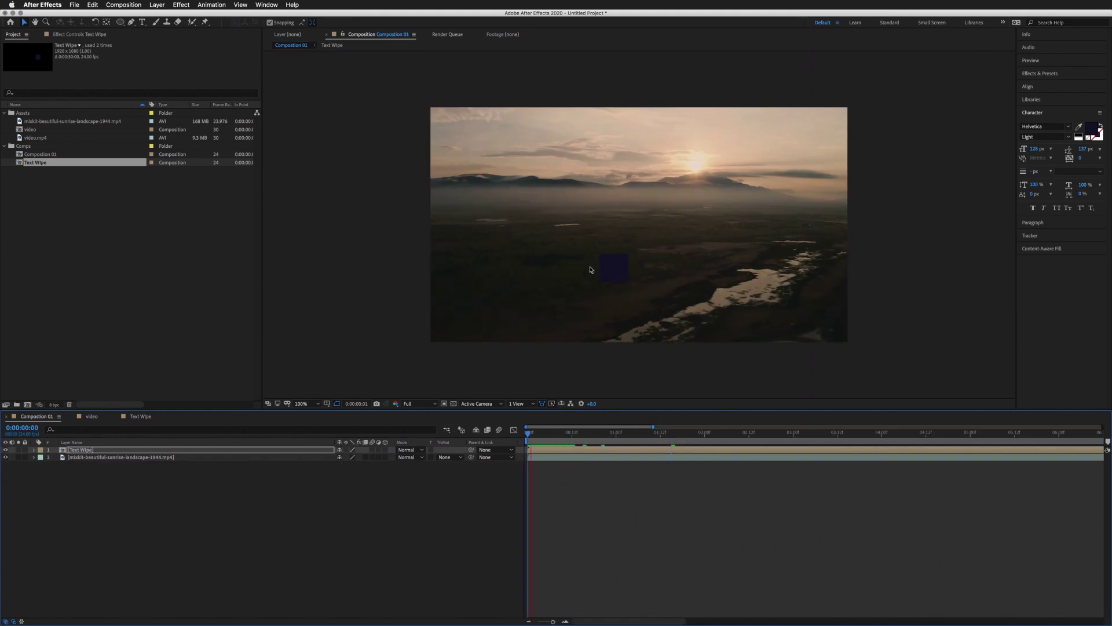
pyautogui.press('space')
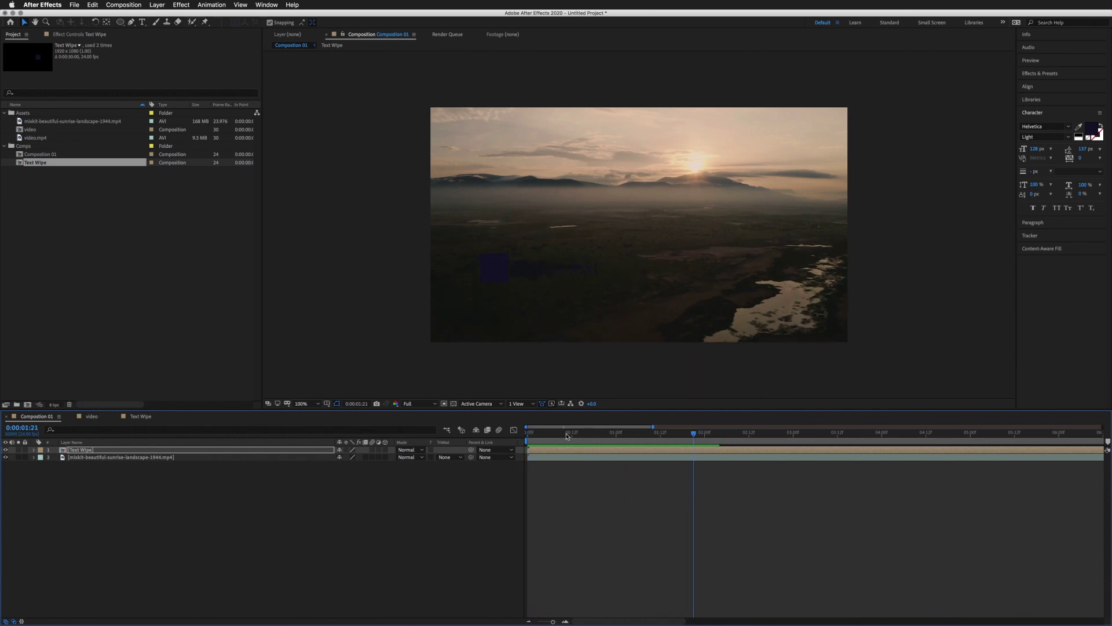
pyautogui.press('space')
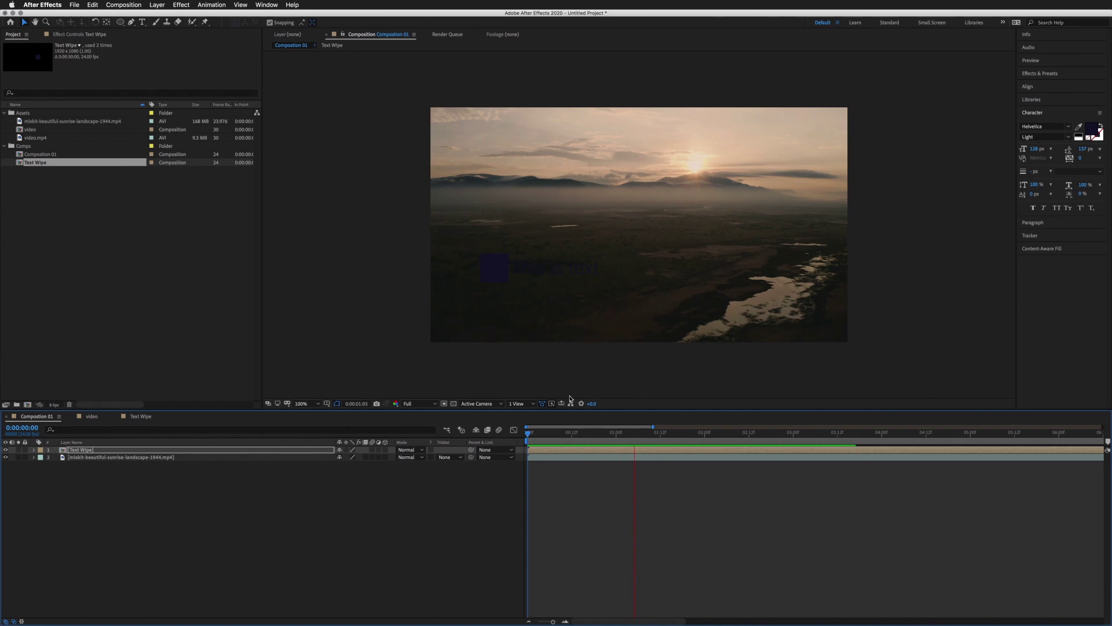
# Step: Preview the updated Text Wipe in the video composition and compare it with the same layer in Composition 01
pyautogui.click(90, 418)
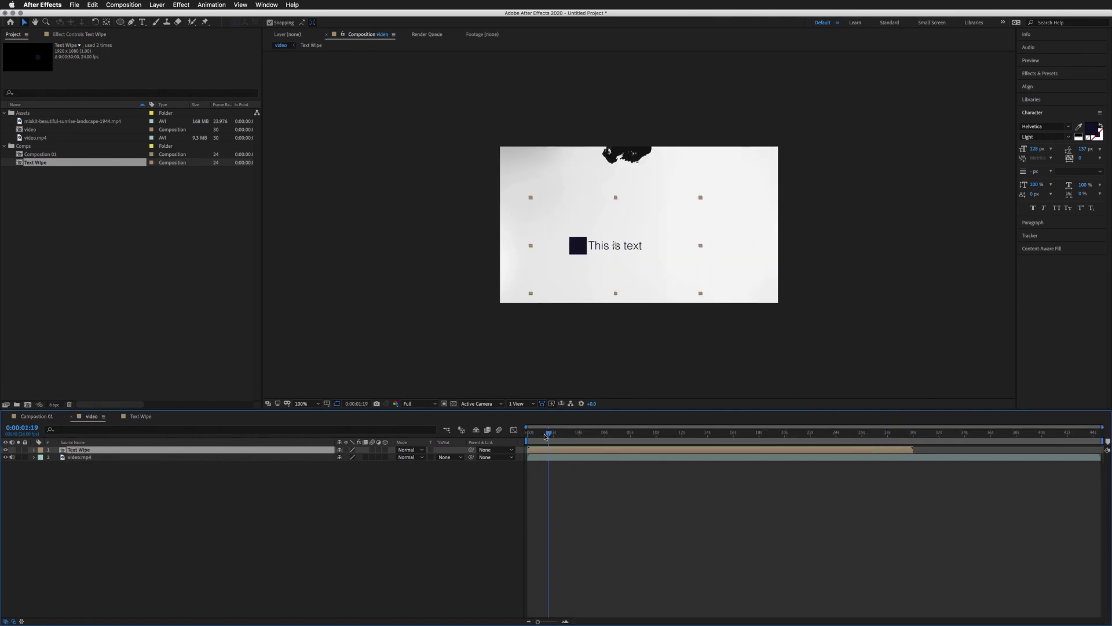
pyautogui.press('space')
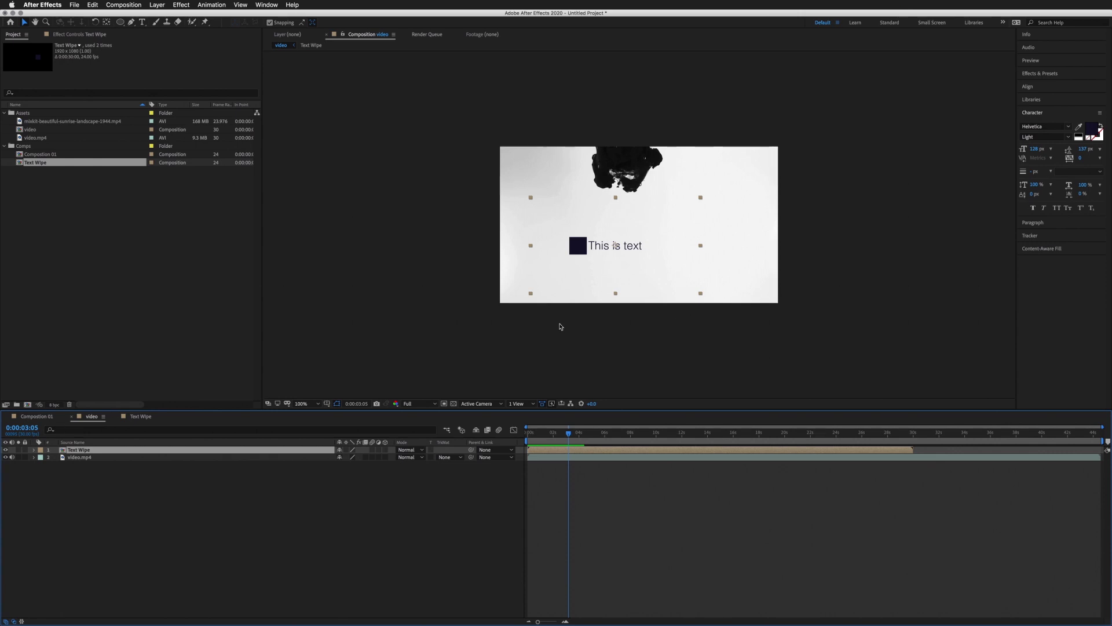
pyautogui.click(545, 333)
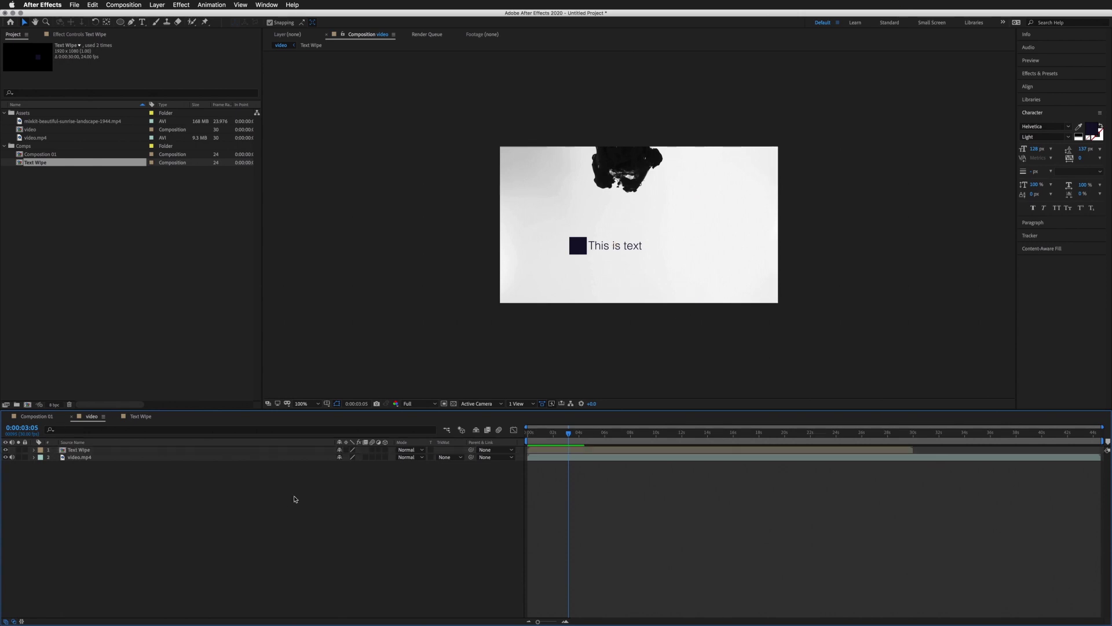
pyautogui.click(42, 418)
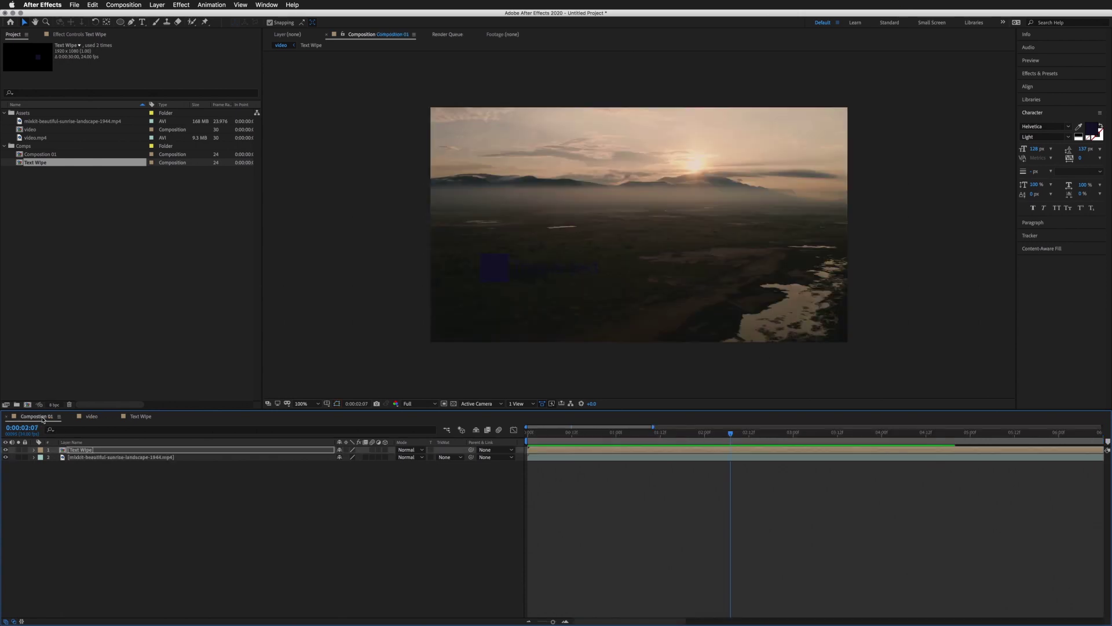
pyautogui.click(649, 511)
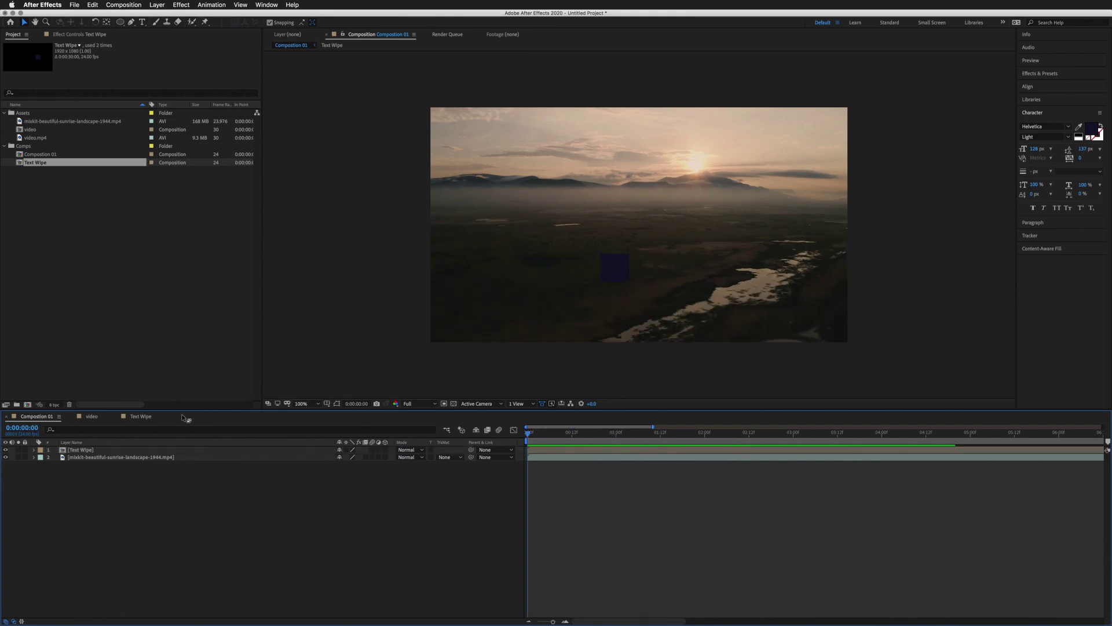
# Step: Set the fill colour of the text layer in the Text Wipe composition to white, FFFFFF
pyautogui.click(141, 416)
pyautogui.click(87, 464)
pyautogui.click(1092, 130)
pyautogui.write('FFFFFF')
pyautogui.click(613, 430)
pyautogui.click(638, 525)
pyautogui.click(638, 465)
pyautogui.moveTo(561, 433); pyautogui.dragTo(563, 432)
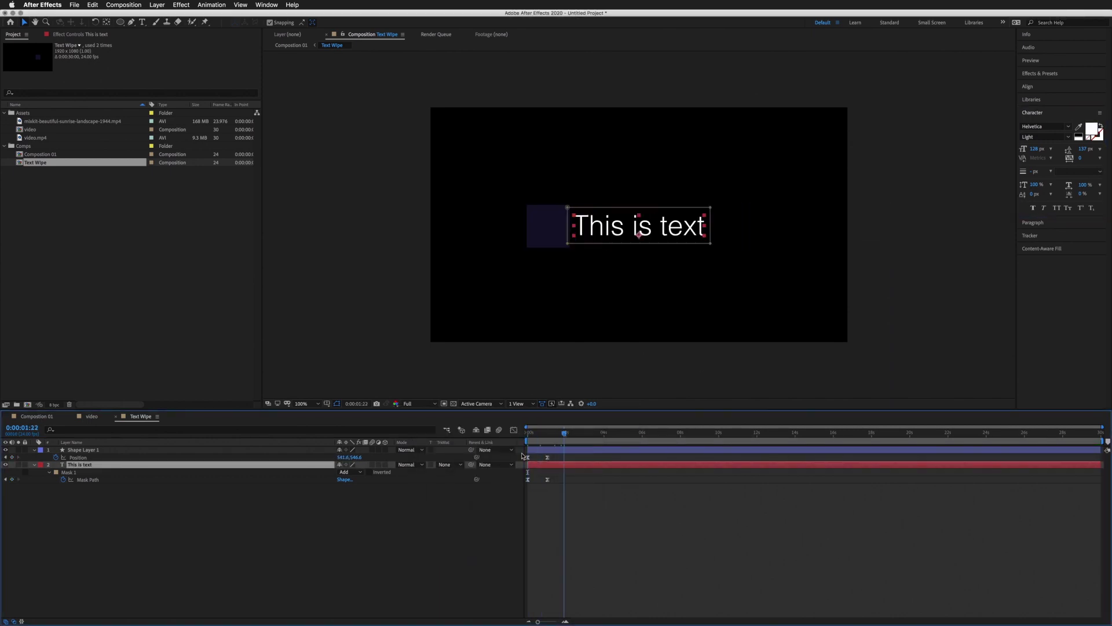
# Step: Add Composition 01 to the Render Queue, and try docking the queue with the timeline before returning it to the viewer area
pyautogui.click(36, 416)
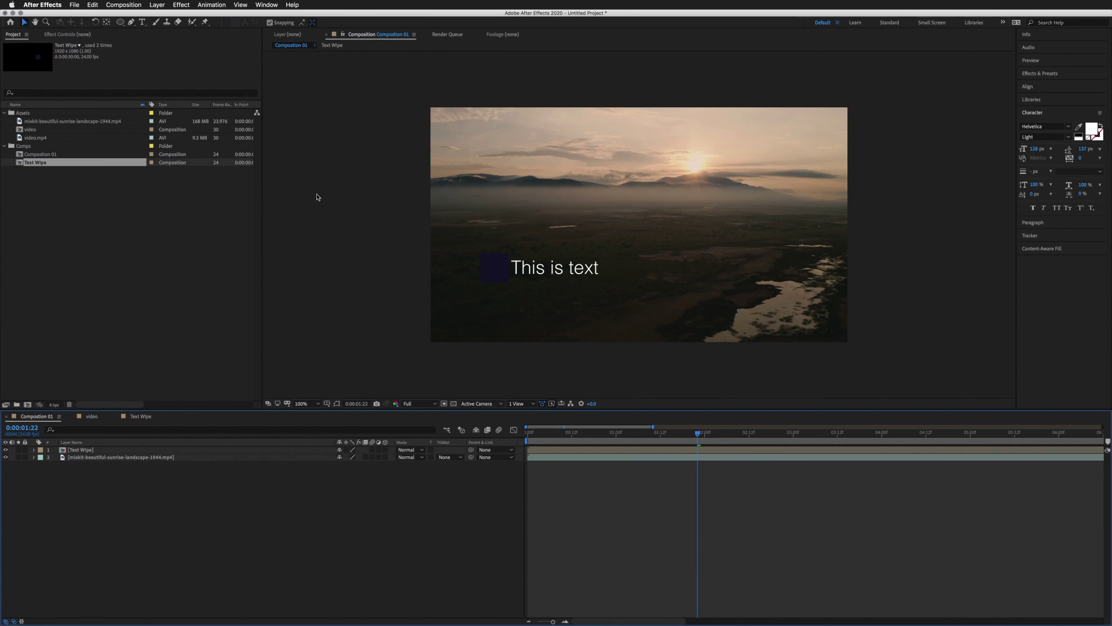
pyautogui.click(129, 7)
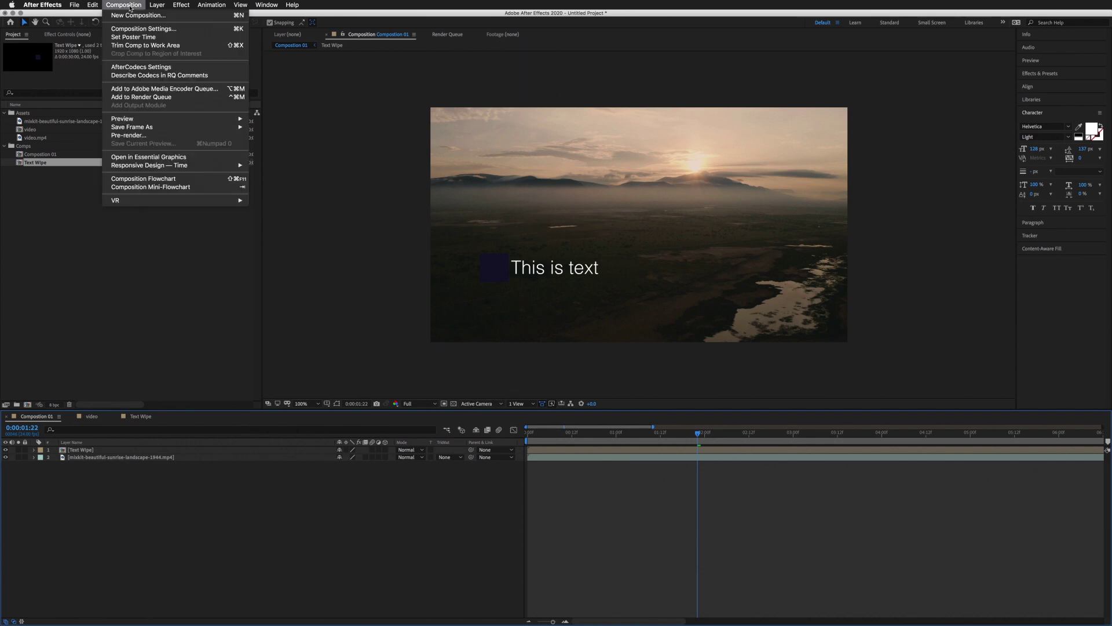
pyautogui.click(179, 101)
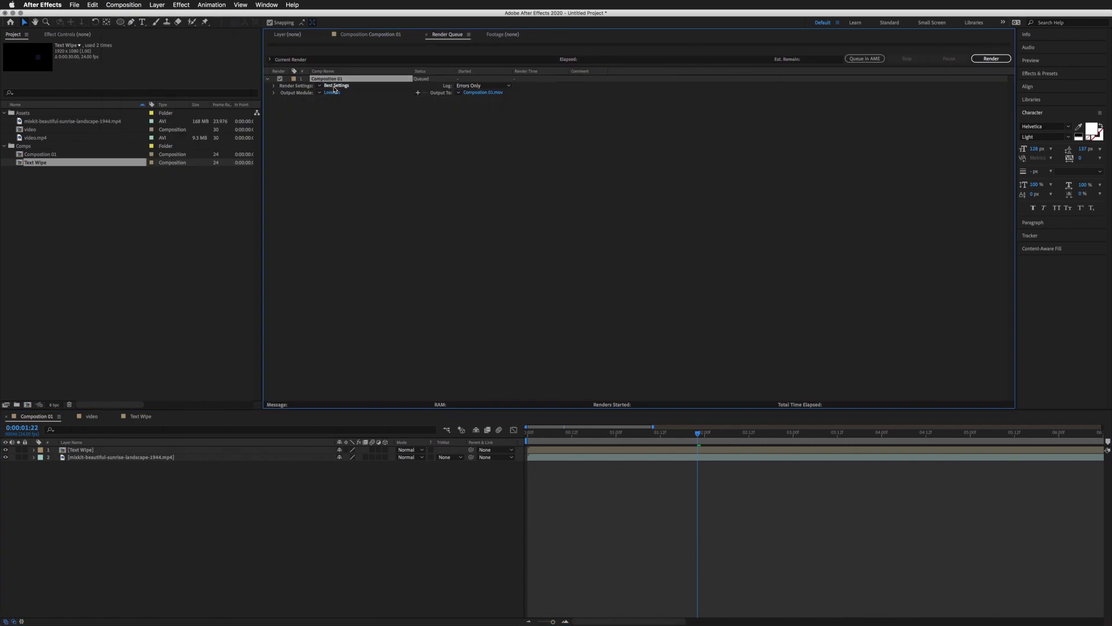
pyautogui.moveTo(449, 34); pyautogui.dragTo(239, 418)
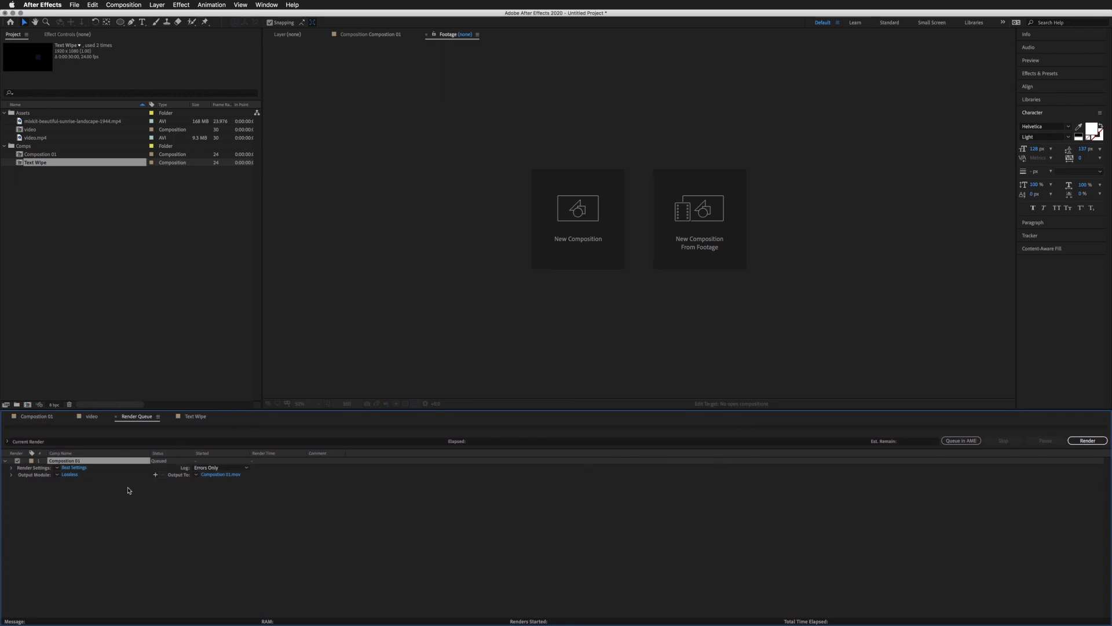
pyautogui.moveTo(135, 418); pyautogui.dragTo(420, 35)
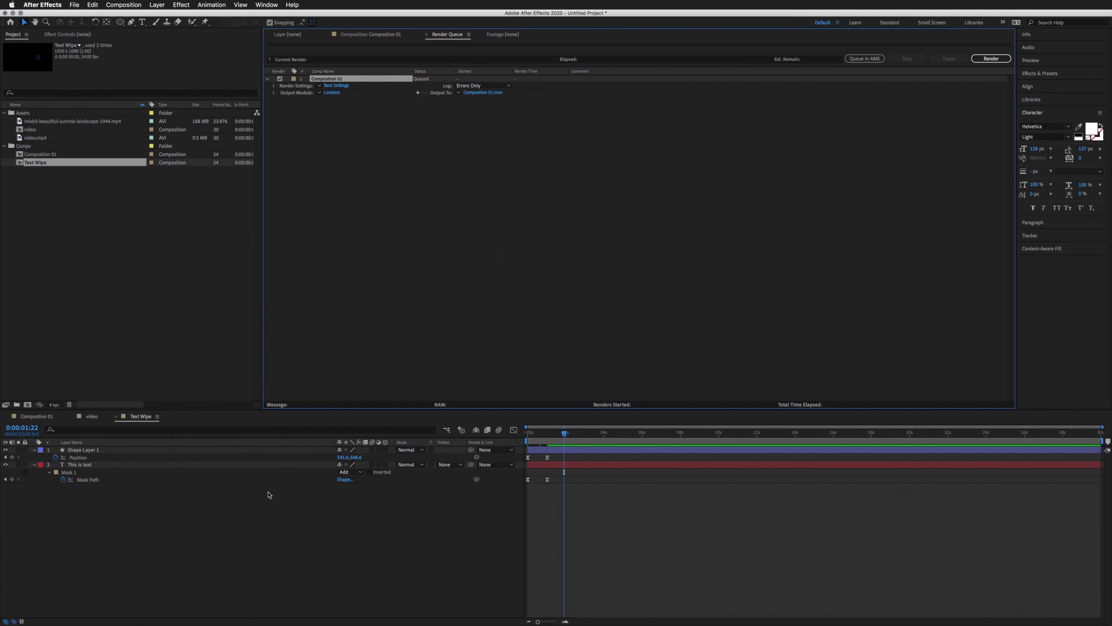
# Step: Configure the output module of Composition 01 as QuickTime with the Apple ProRes 422 HQ video codec
pyautogui.click(333, 92)
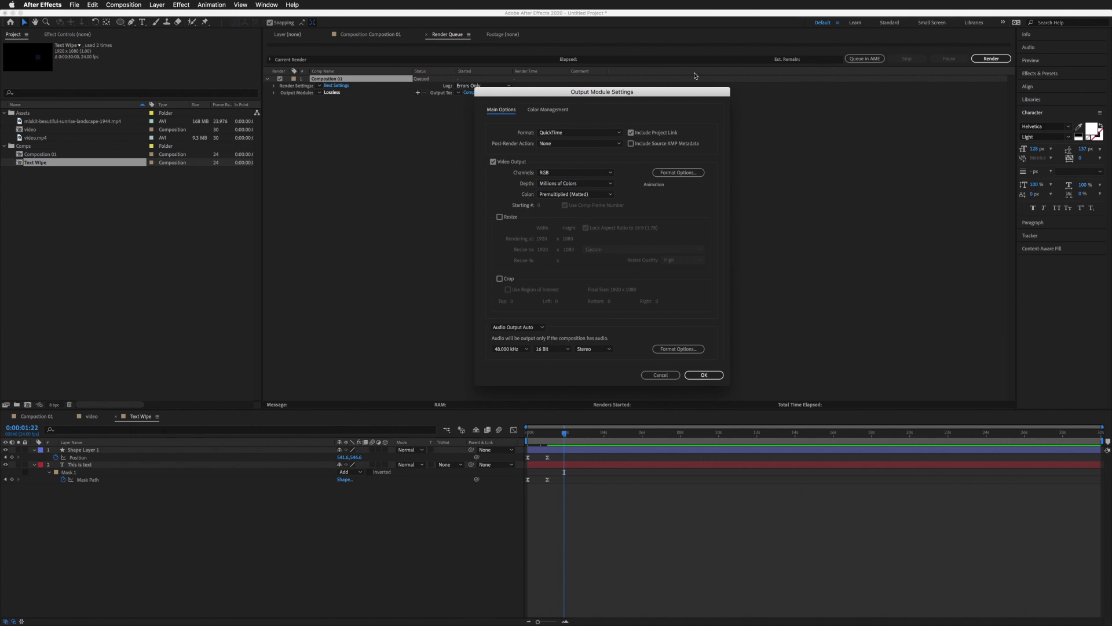
pyautogui.click(582, 133)
pyautogui.click(577, 249)
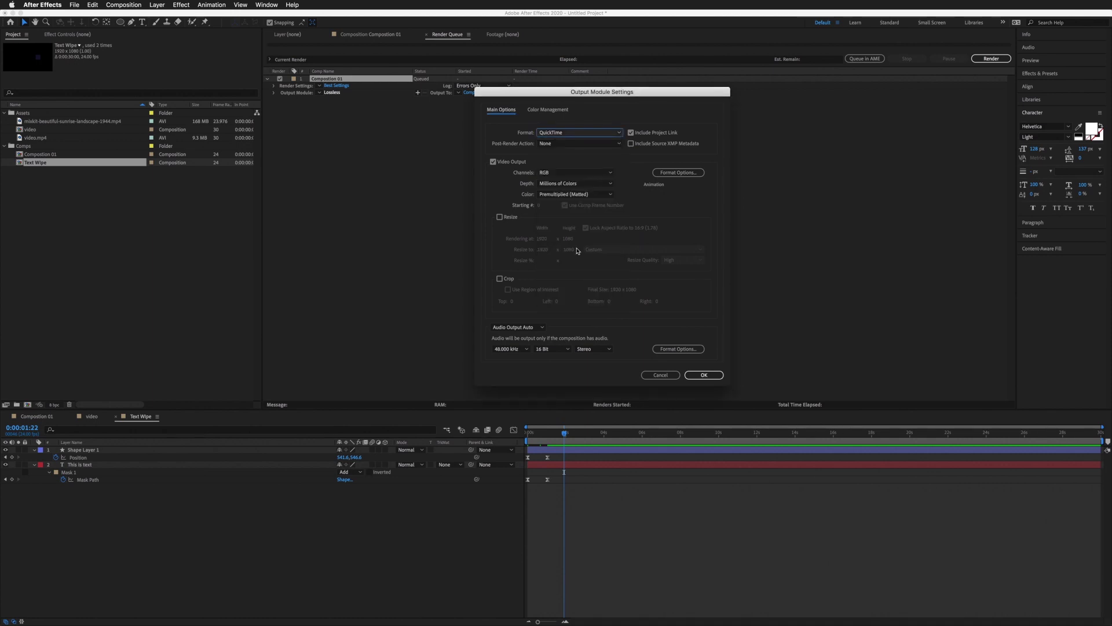
pyautogui.click(694, 173)
pyautogui.click(570, 157)
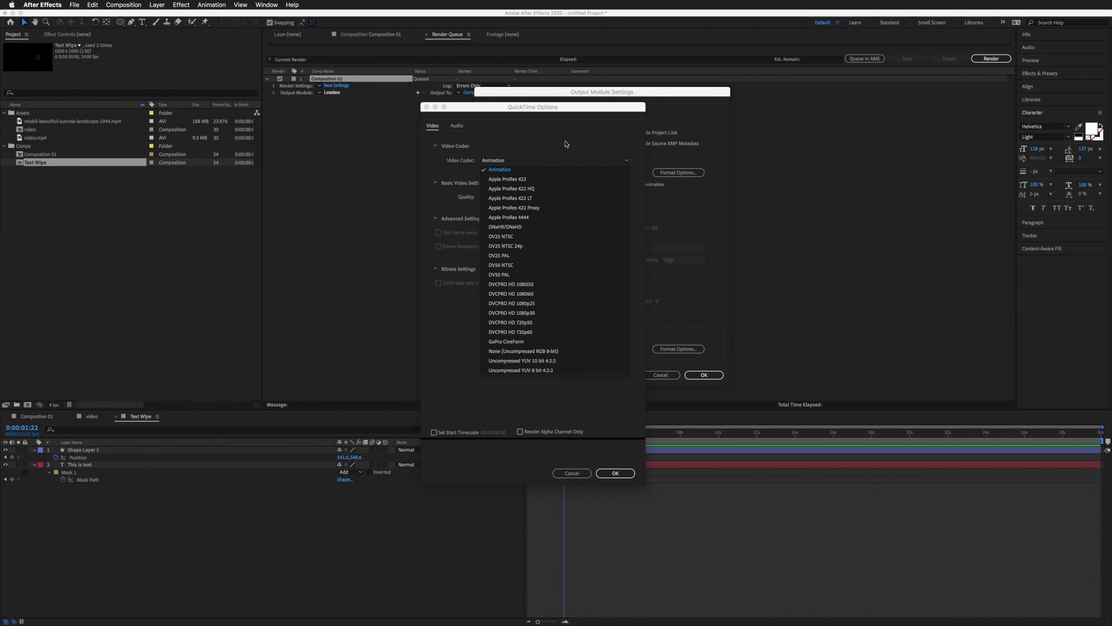
pyautogui.click(549, 190)
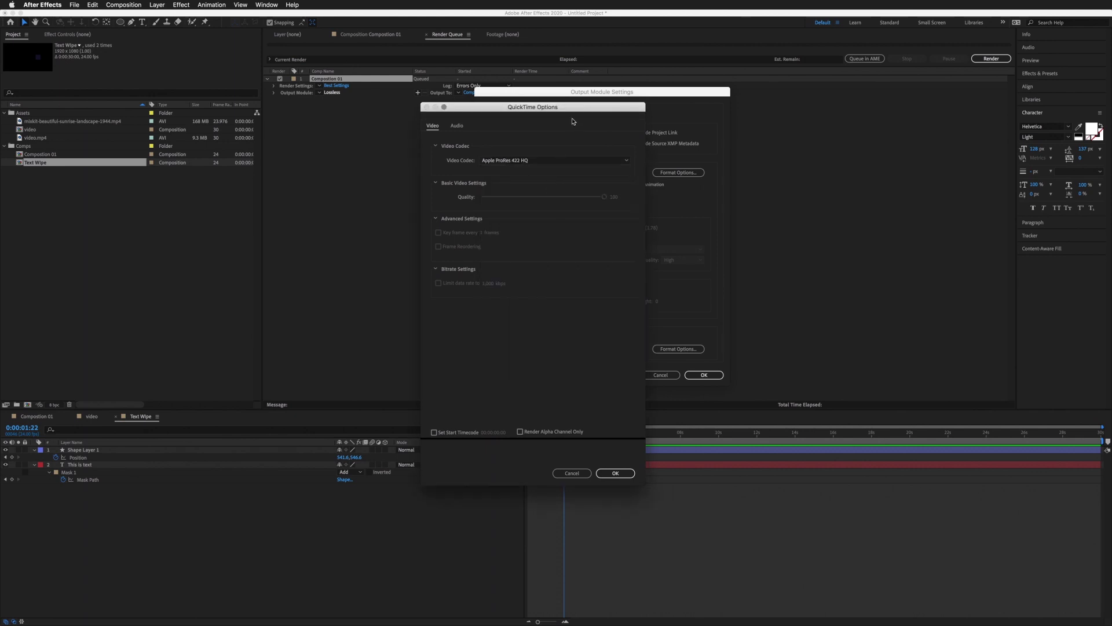
pyautogui.moveTo(586, 109); pyautogui.dragTo(403, 99)
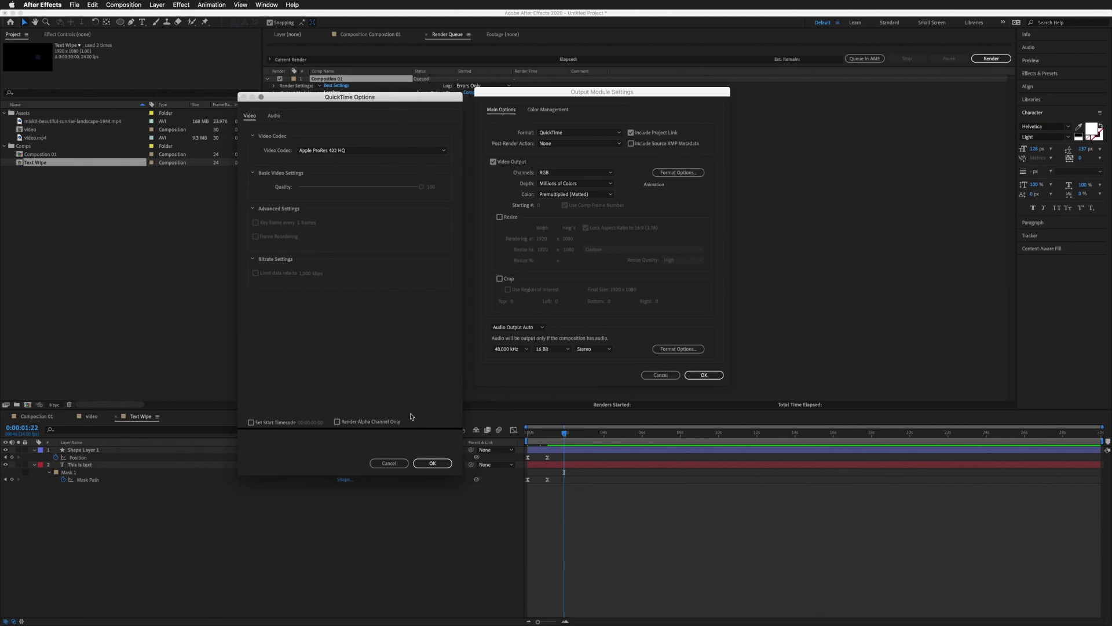
pyautogui.click(432, 463)
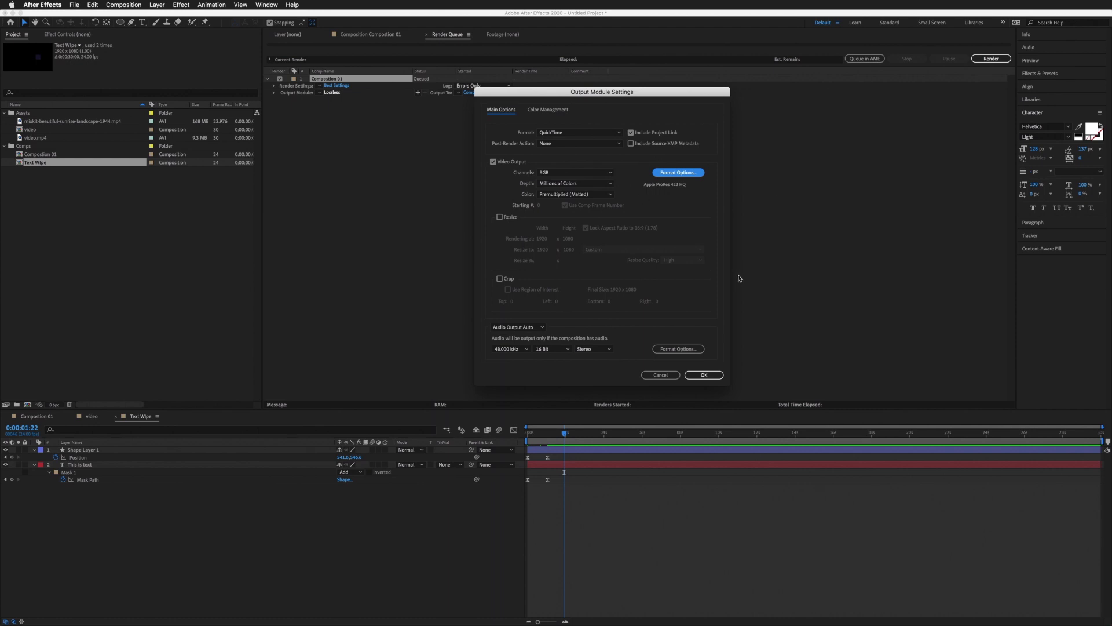
# Step: Keep Audio Output Auto, accept the output module settings, and start rendering Composition 01
pyautogui.click(540, 328)
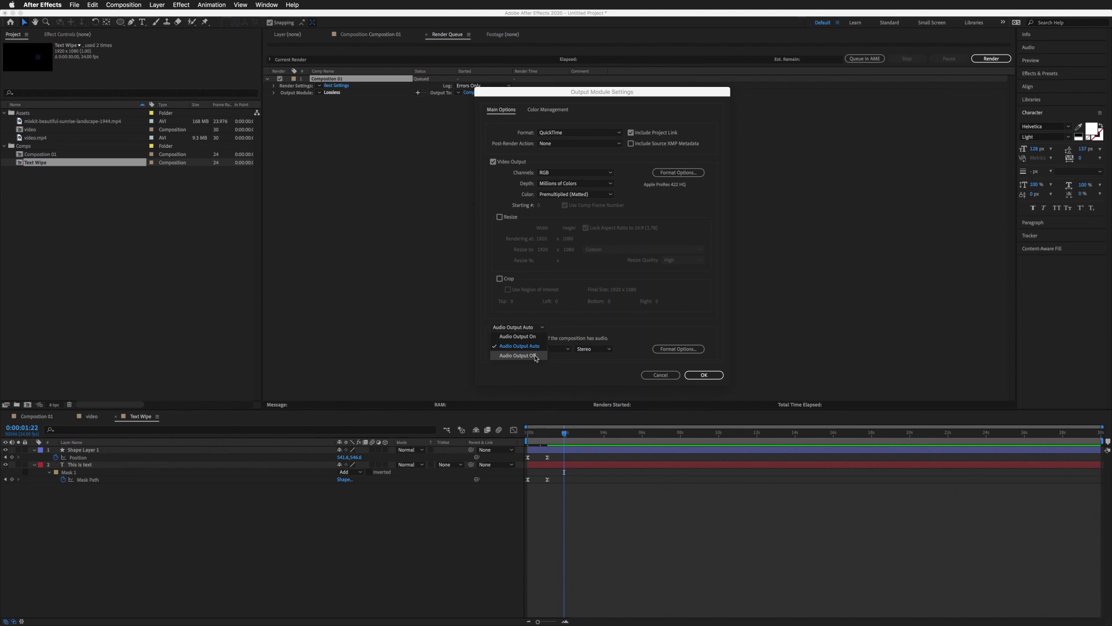
pyautogui.click(692, 327)
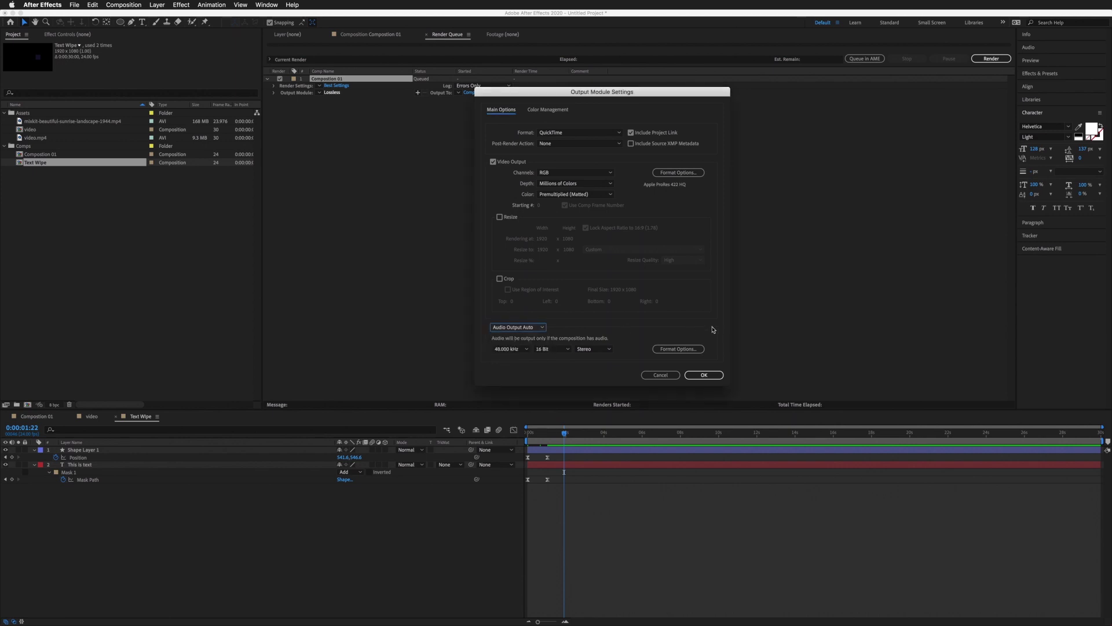
pyautogui.click(703, 376)
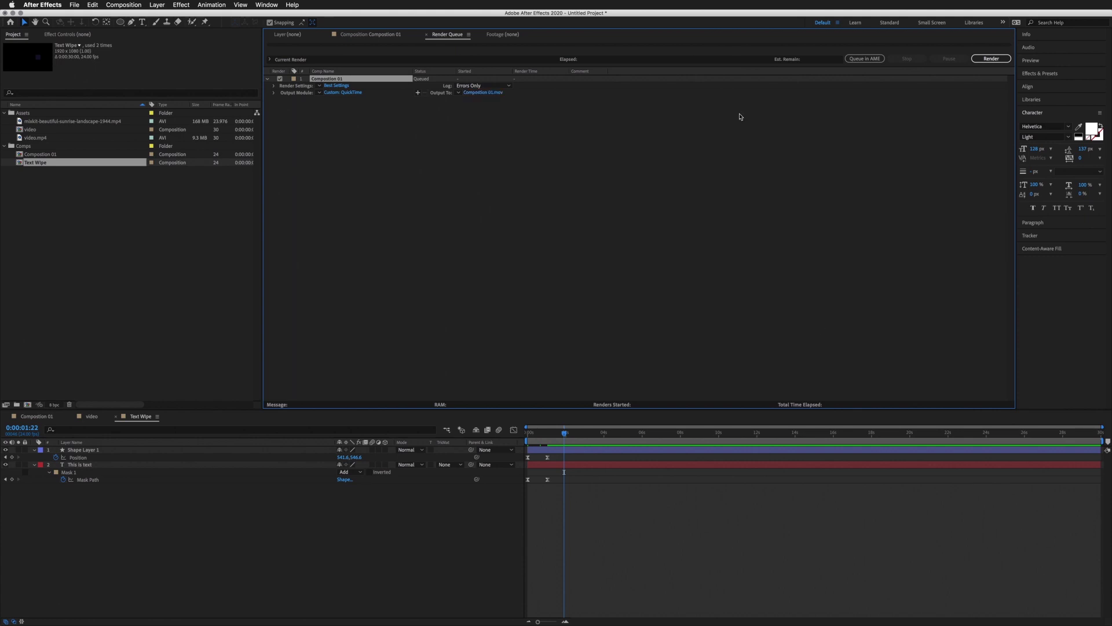
pyautogui.click(1001, 60)
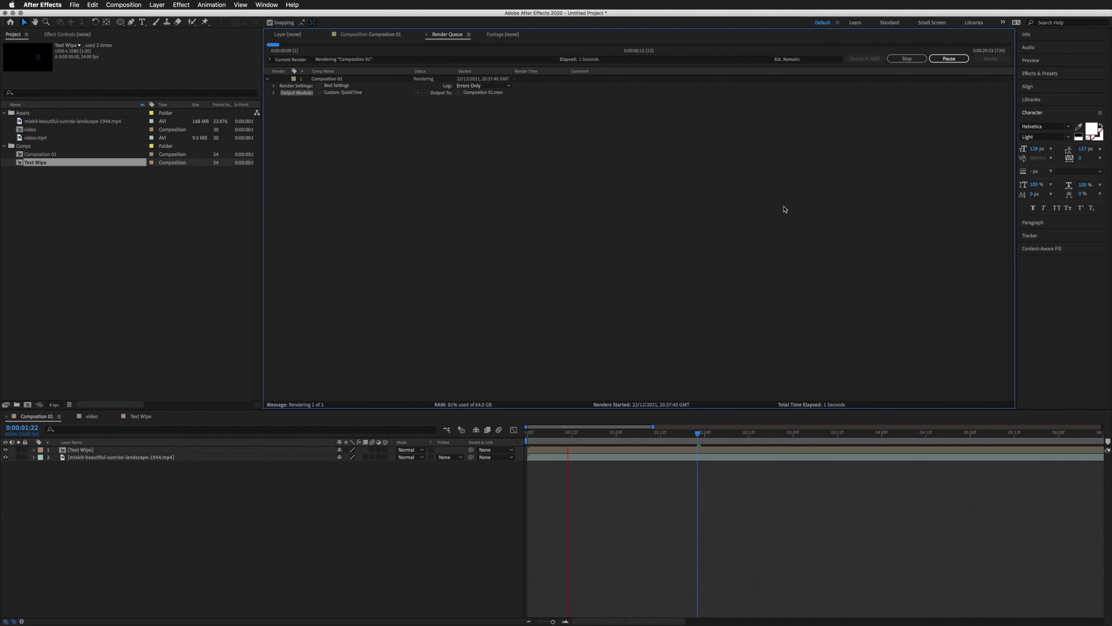